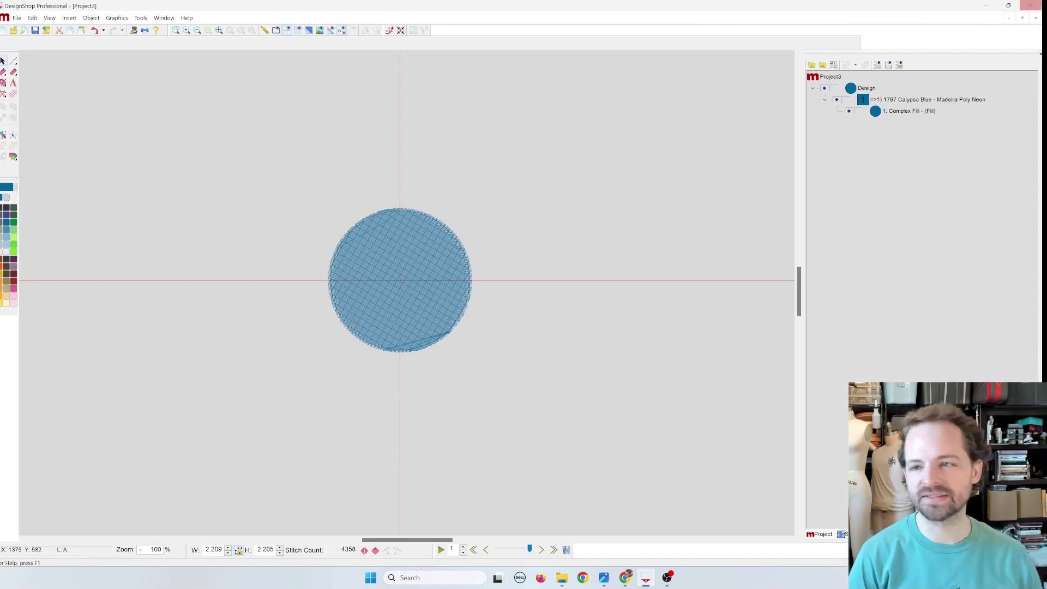
Step: Duplicate the blue circle's Complex Fill and recolor the first-sewn copy to 1748 Margarita Lime
click(907, 113)
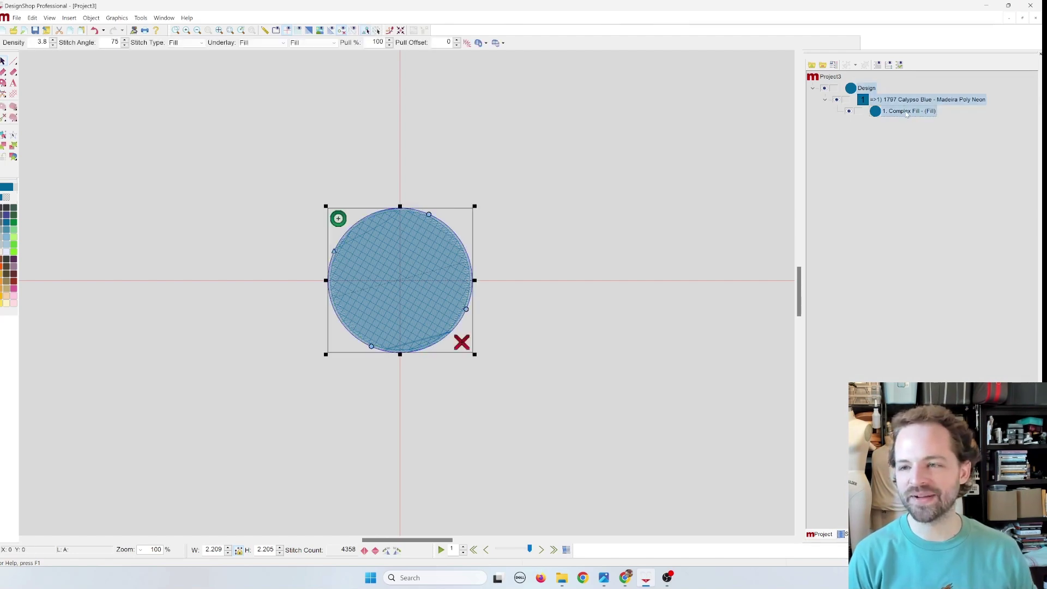
key(ctrl+d)
click(904, 113)
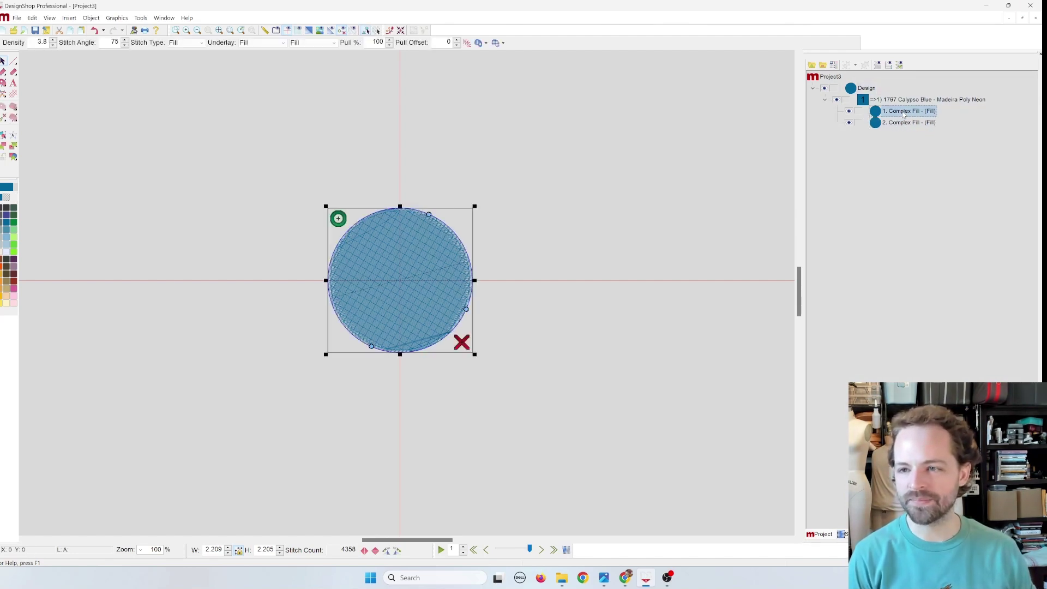
click(14, 241)
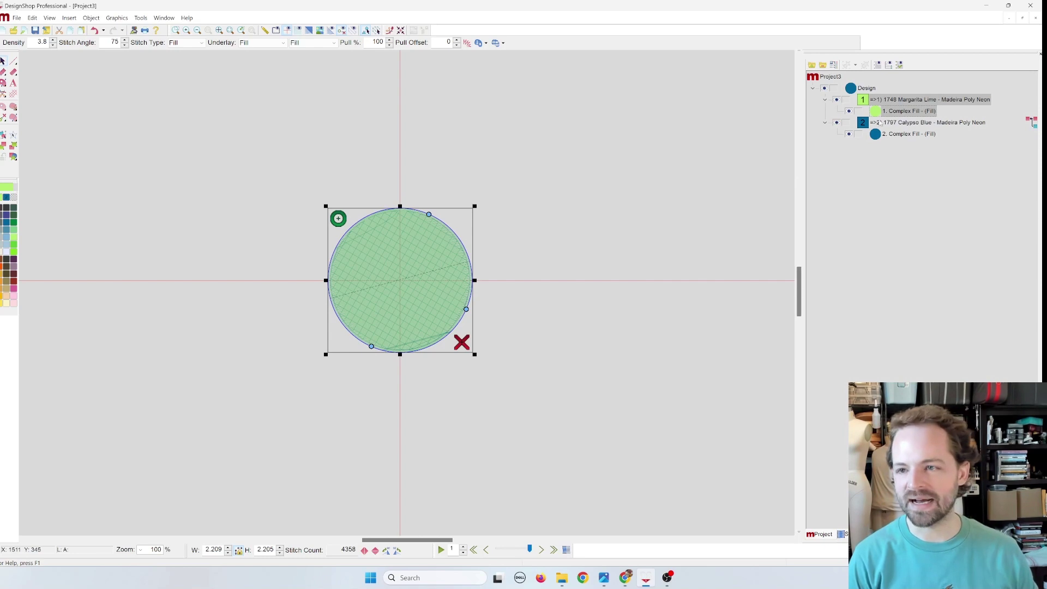
Step: Offset the outline of the Margarita Lime circle by 25 pt
right_click(899, 115)
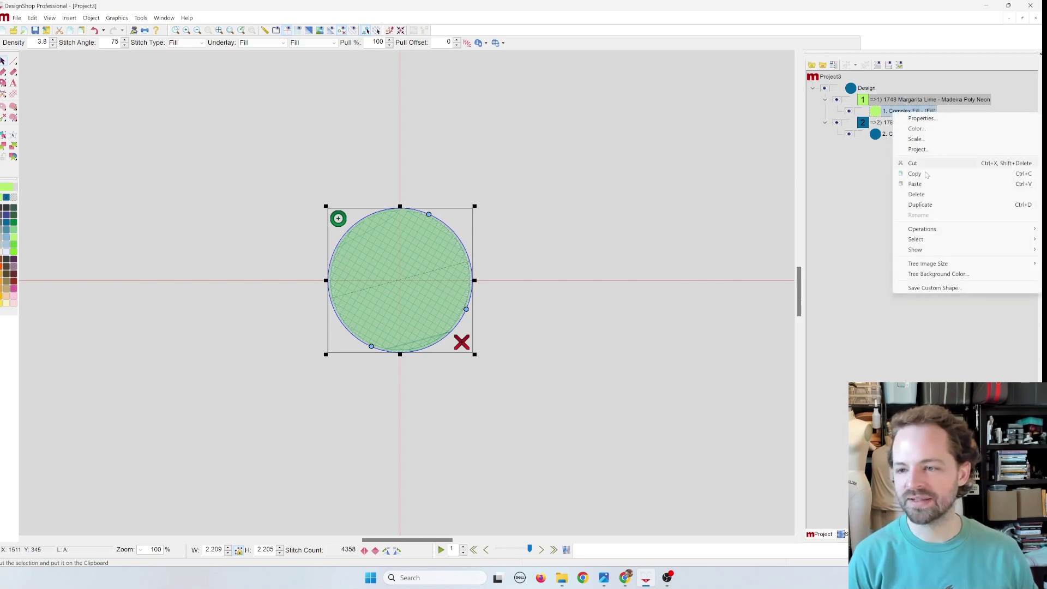
mouse_move(933, 230)
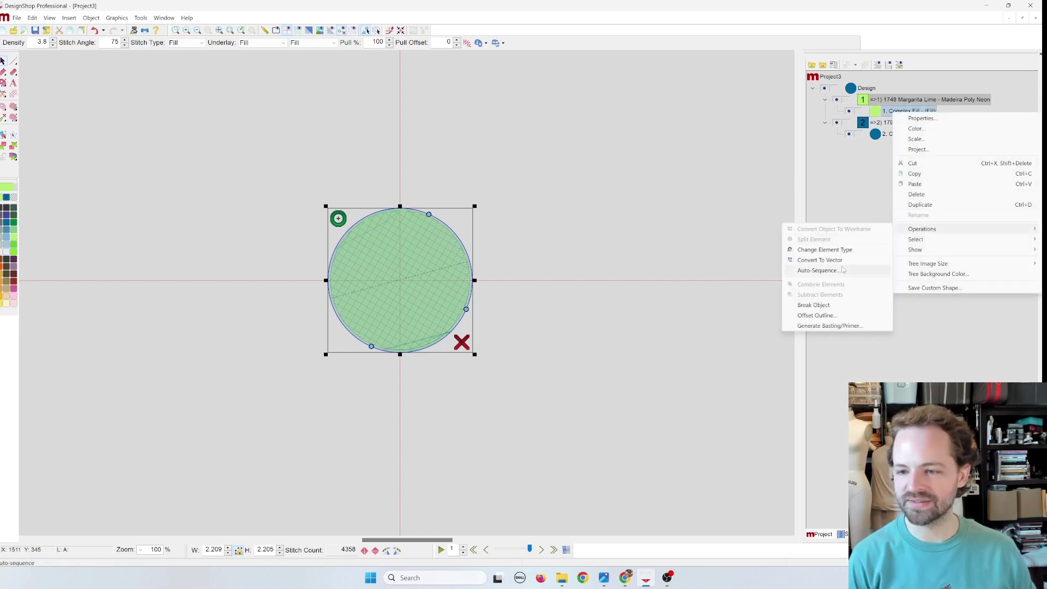
click(824, 320)
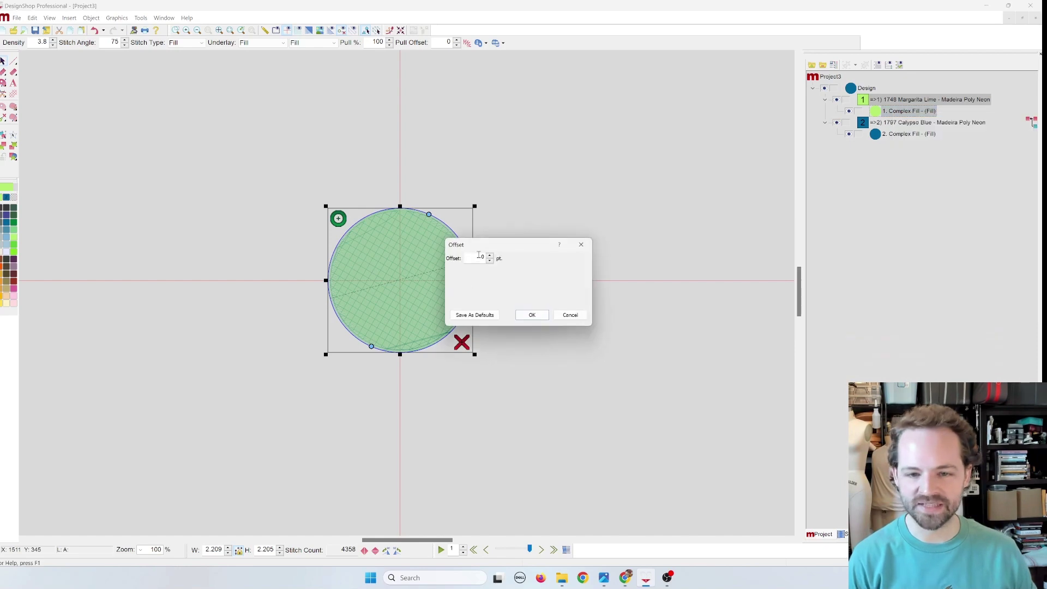
double_click(479, 255)
text(25)
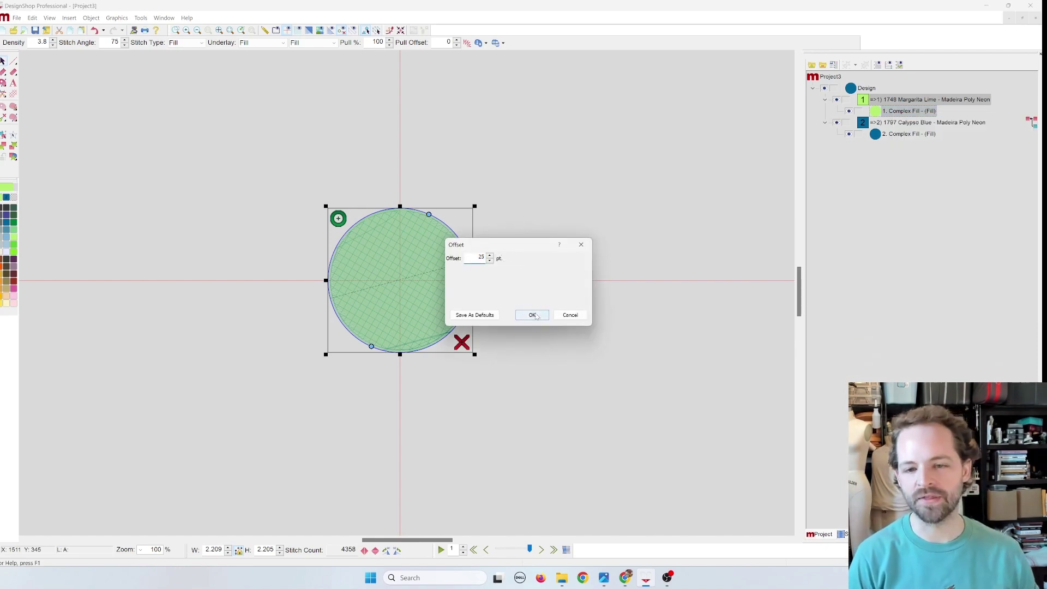
click(532, 315)
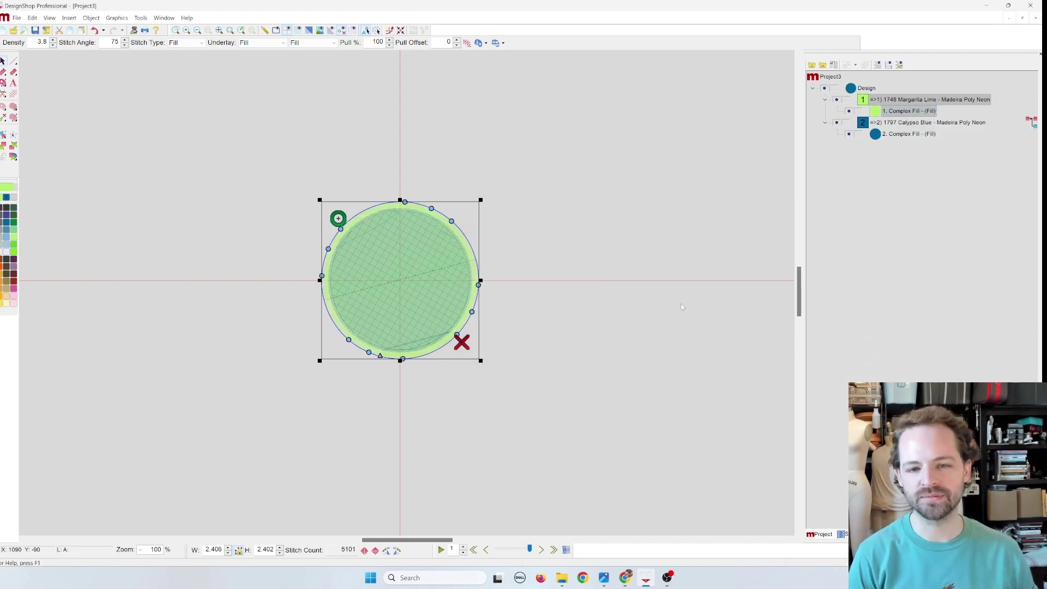
click(695, 254)
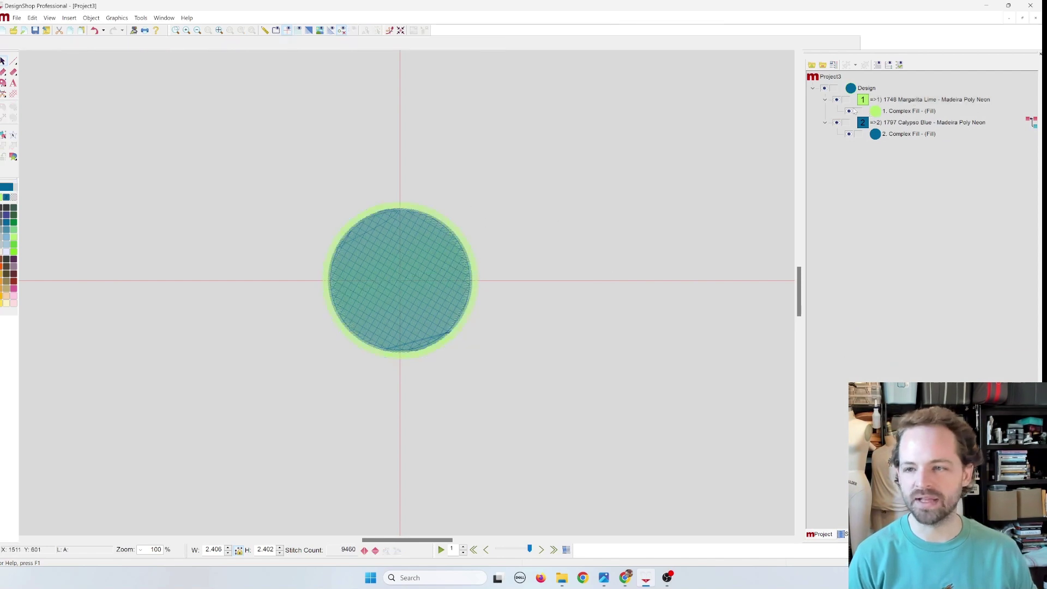
Step: Duplicate the enlarged lime circle and recolor the first-sewn copy to 1990 Floral Pink
click(897, 111)
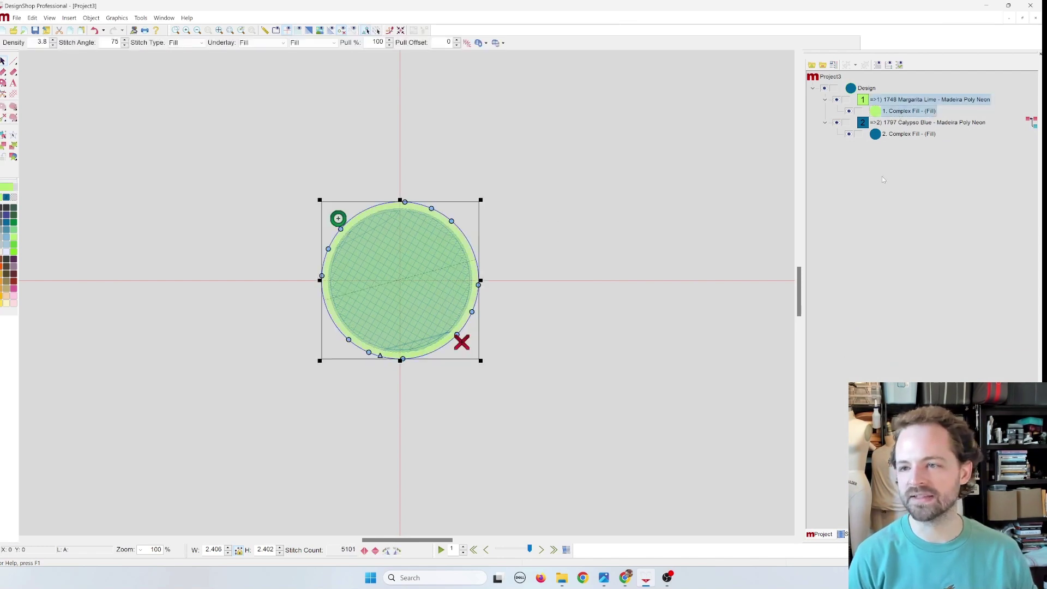
key(ctrl+d)
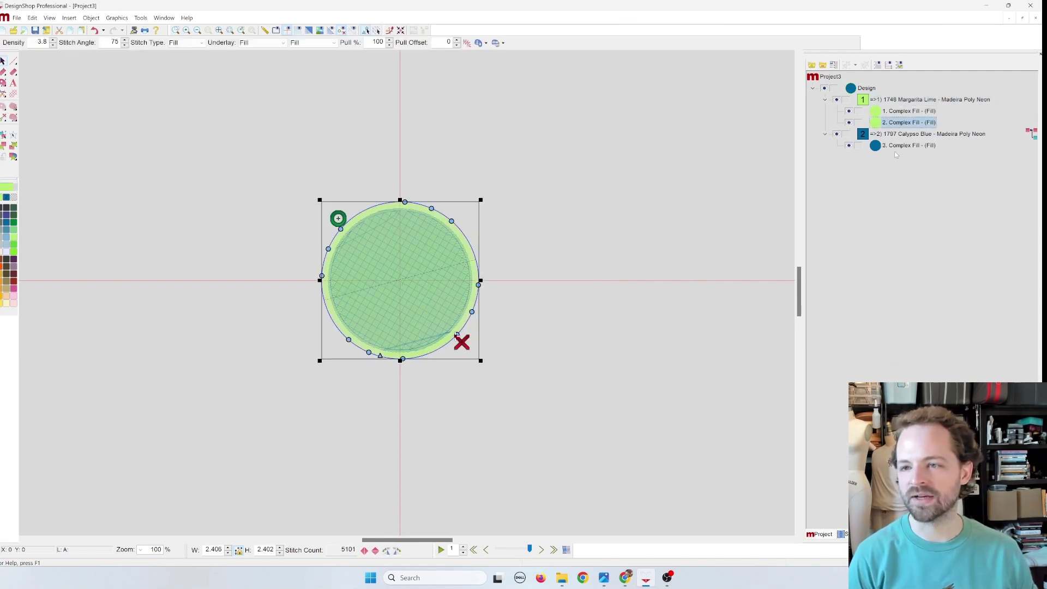
click(907, 112)
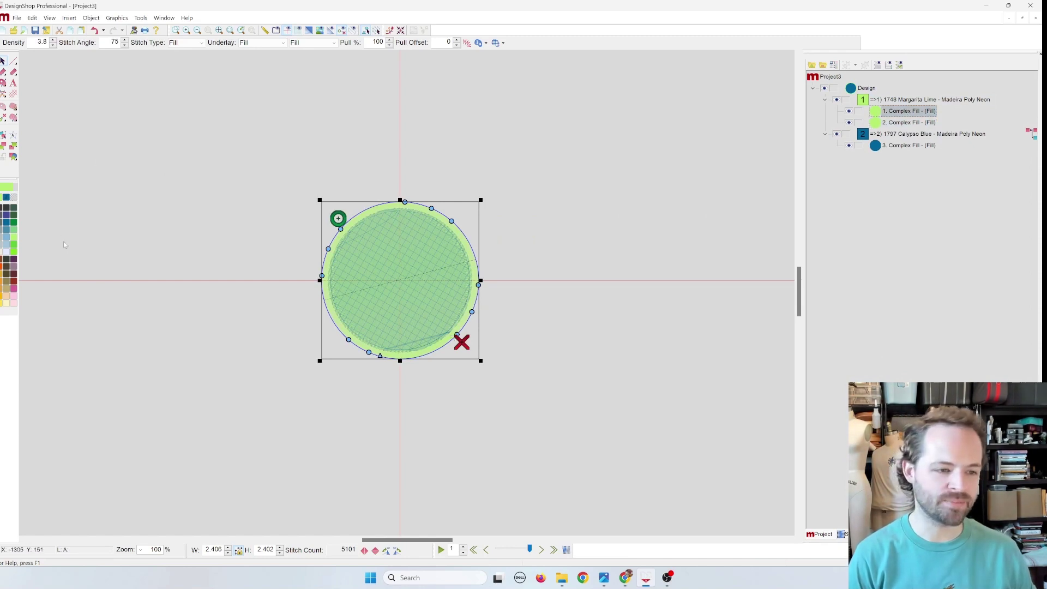
click(12, 293)
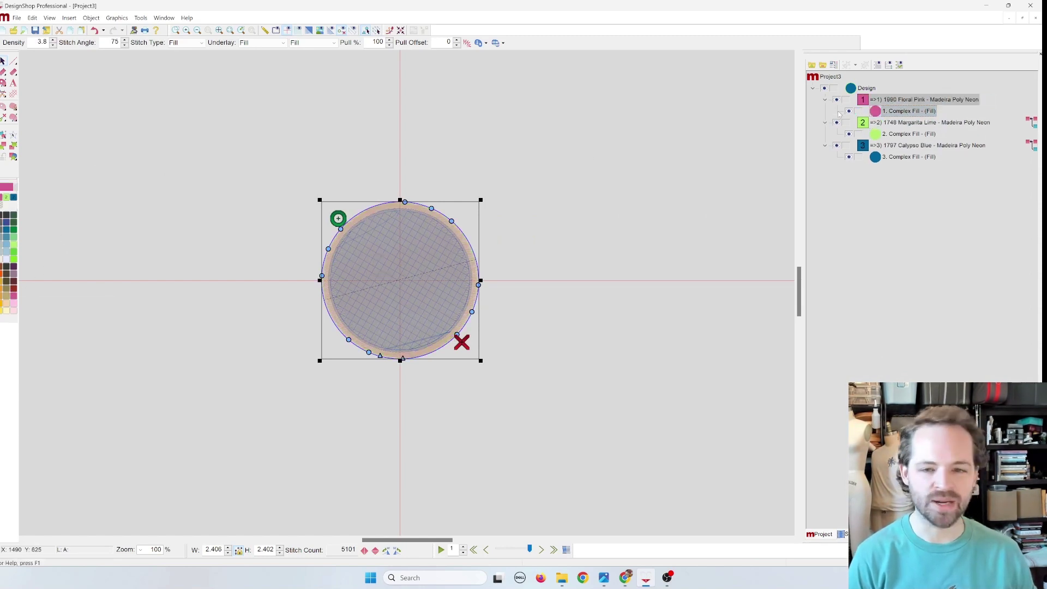
Step: Offset the outline of the Floral Pink circle by 25 pt and display the design as realistic 3D stitches
right_click(921, 110)
mouse_move(927, 227)
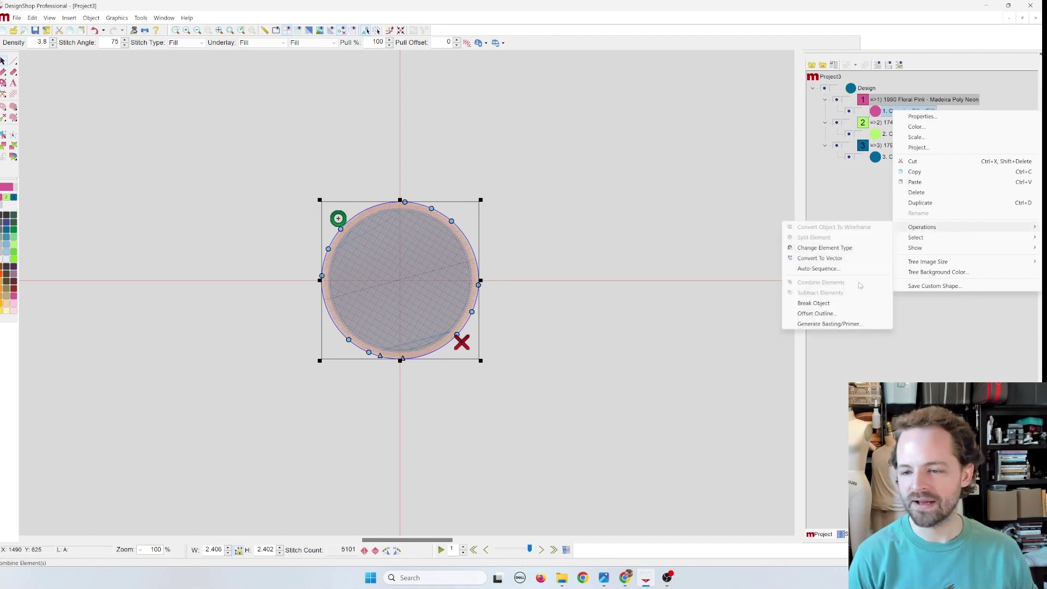
click(835, 314)
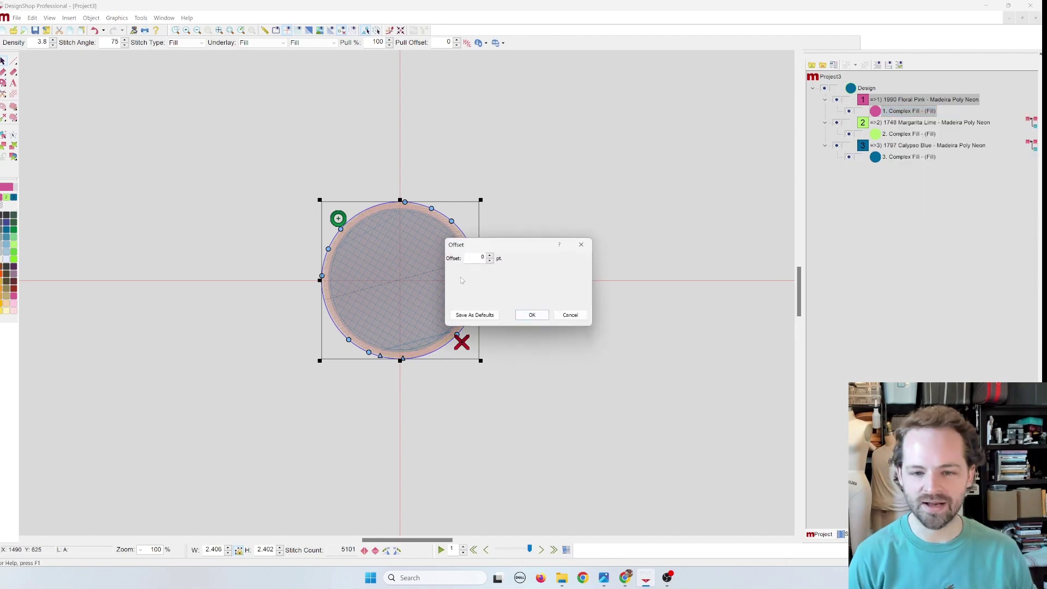
double_click(480, 257)
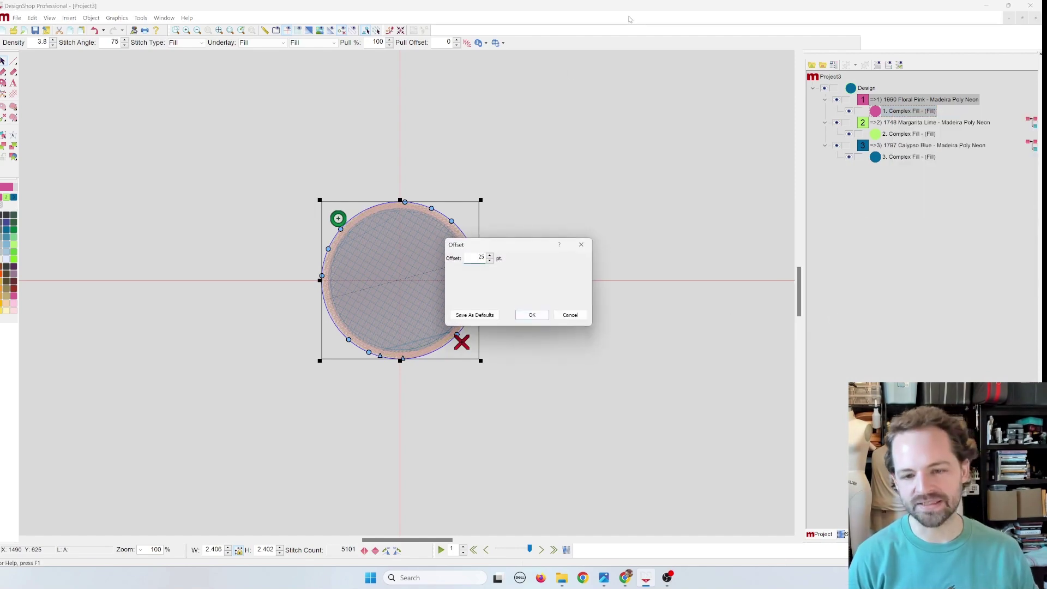
click(533, 316)
click(674, 236)
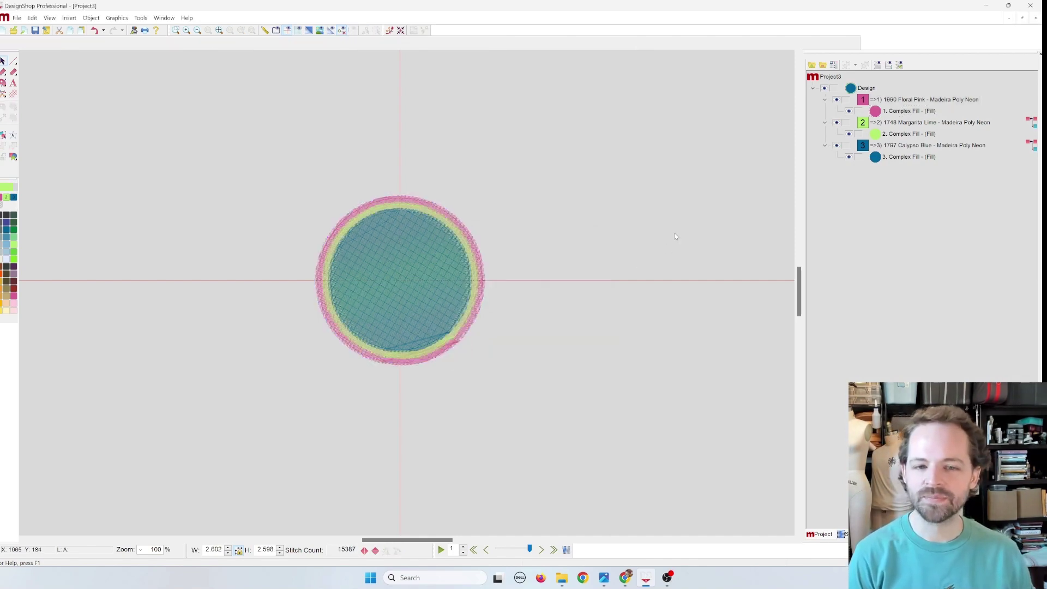
click(308, 31)
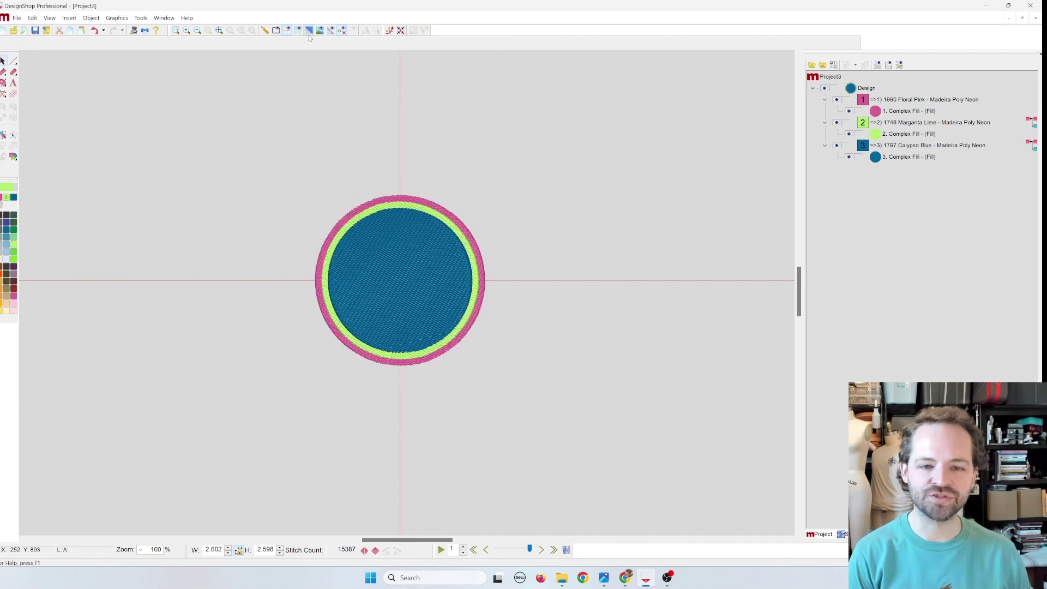
Step: Duplicate the Floral Pink circle and recolor the first-sewn copy to 1719 Chokecherry
click(904, 112)
key(ctrl+d)
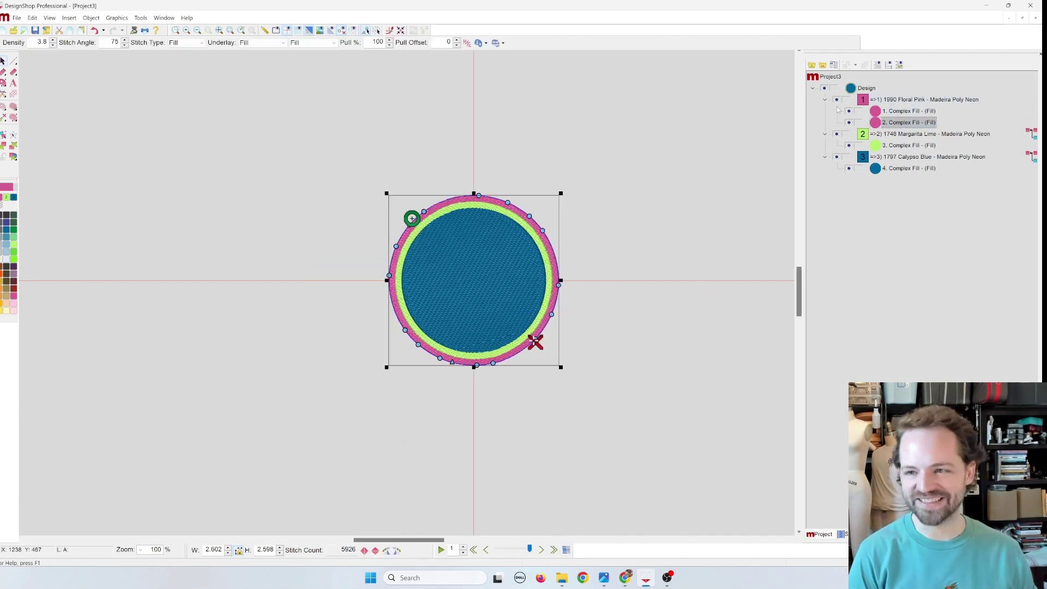
click(13, 270)
Step: Offset the outline of the Chokecherry circle outward so it forms an outer ring around the pink one
right_click(895, 111)
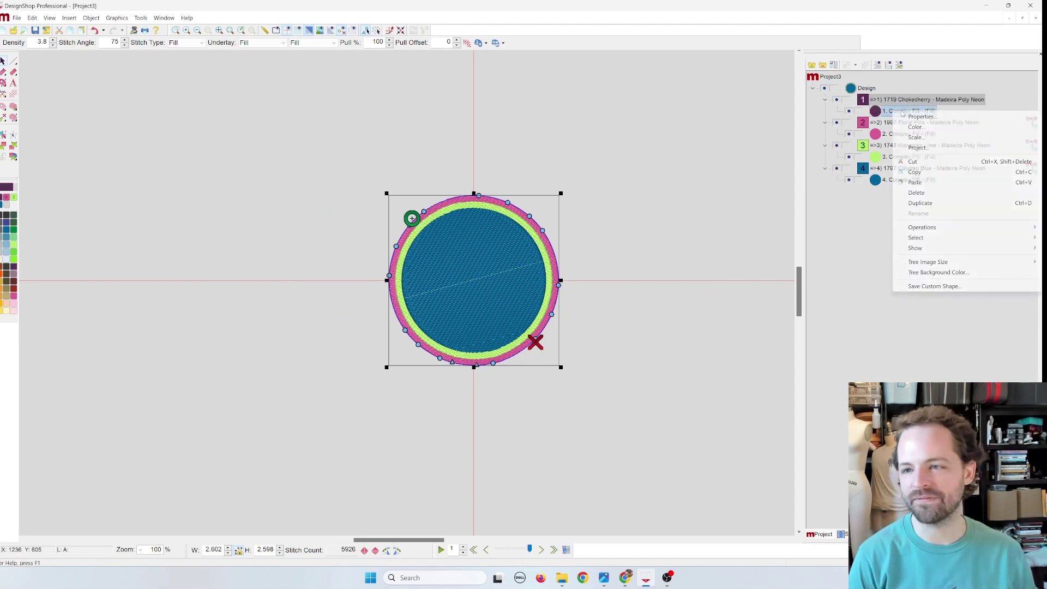
mouse_move(916, 229)
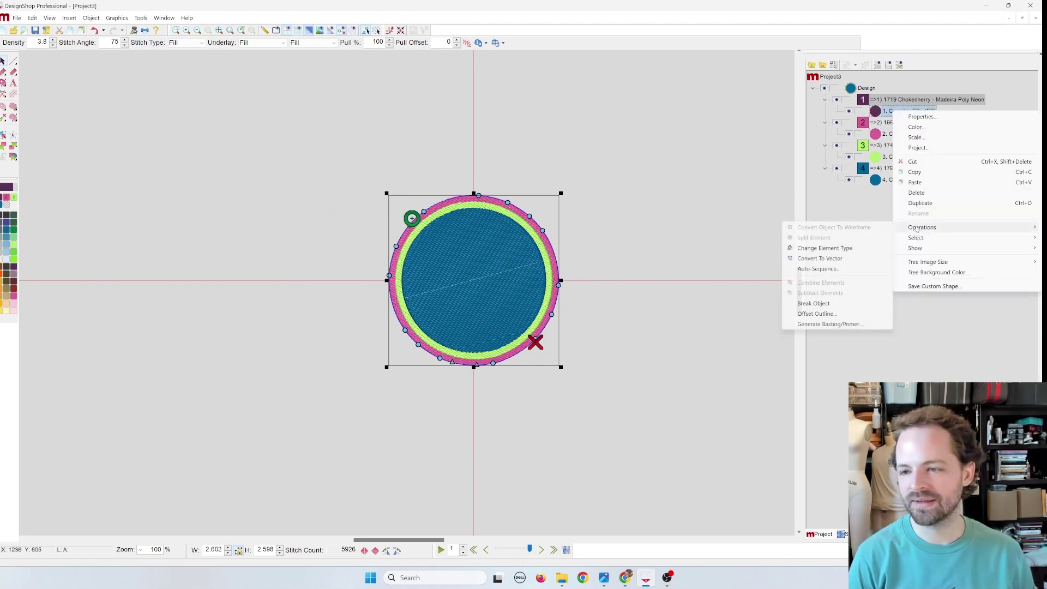
click(817, 313)
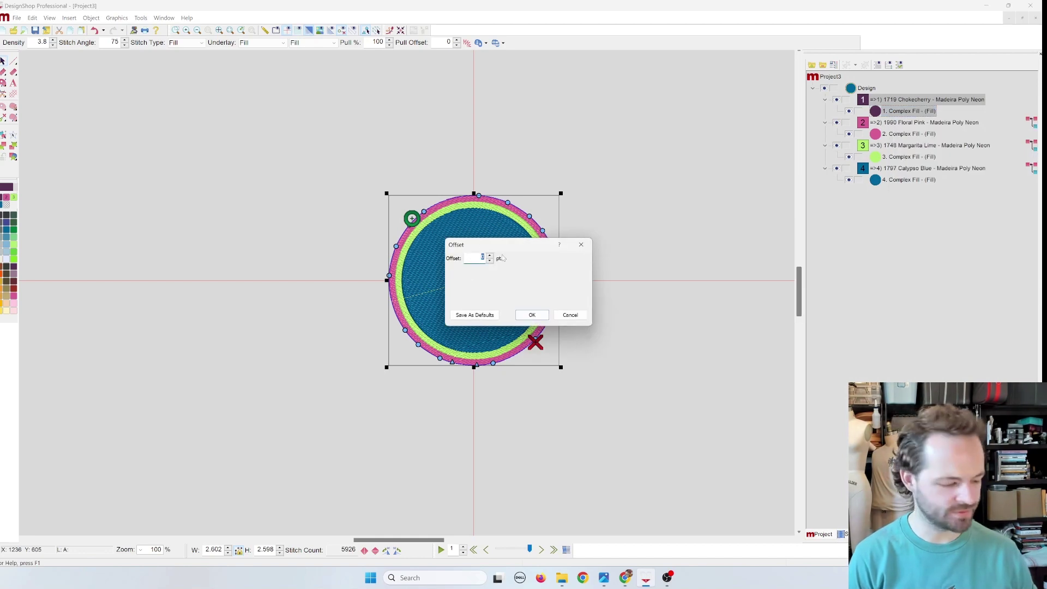
text(7)
click(532, 314)
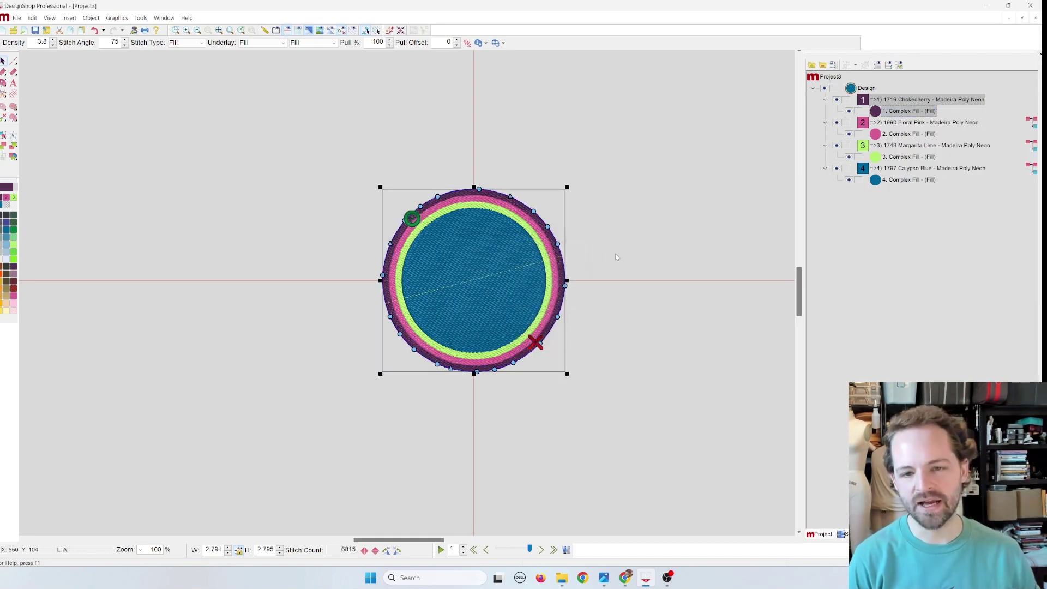
click(658, 182)
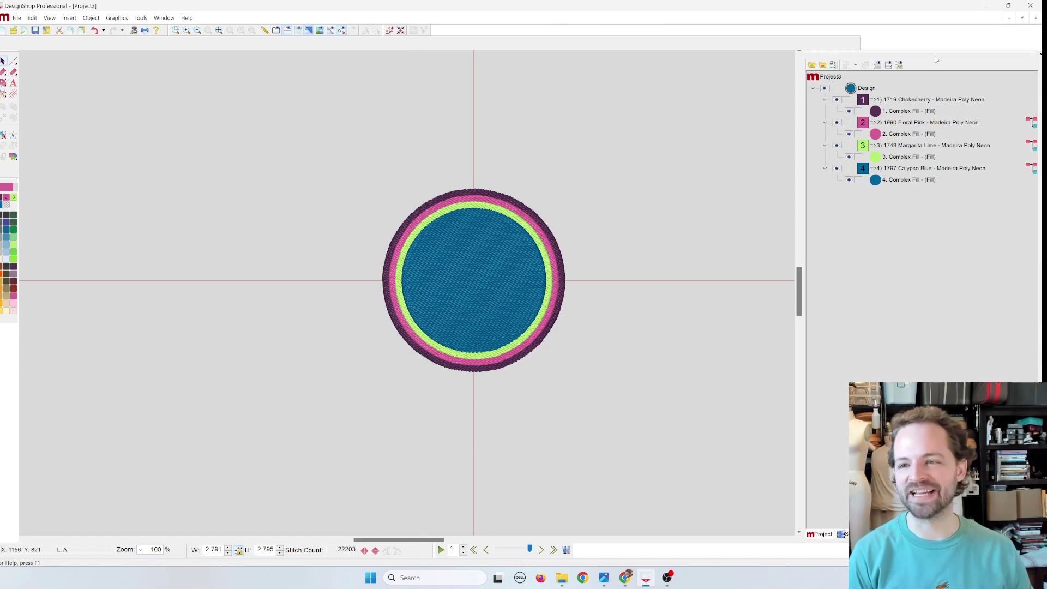
Step: Show the design's issue list, widen it to read the issue for each flagged element, and hide it again
click(900, 65)
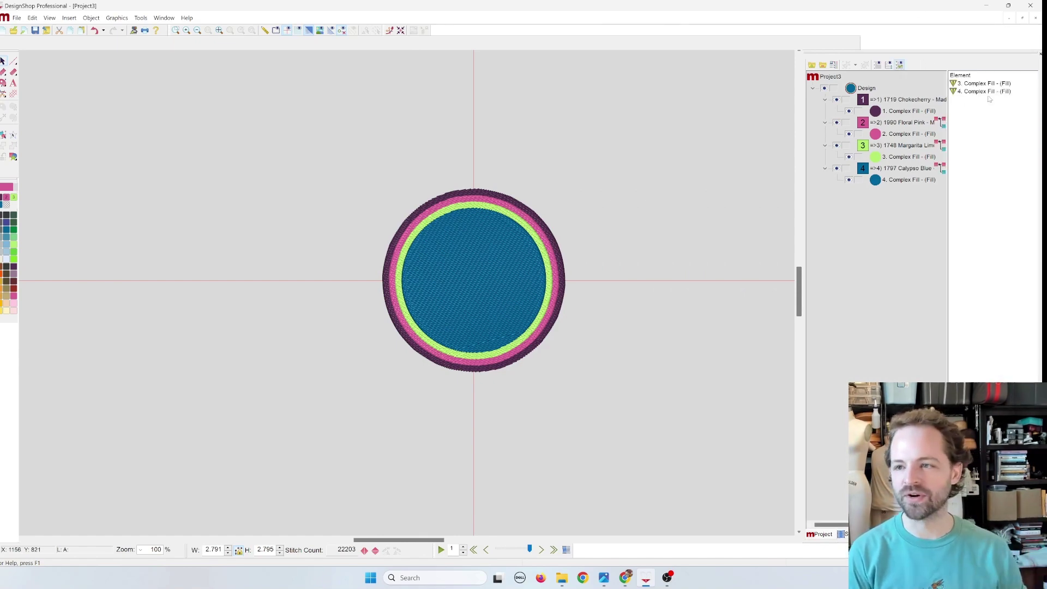
drag(949, 97, 844, 107)
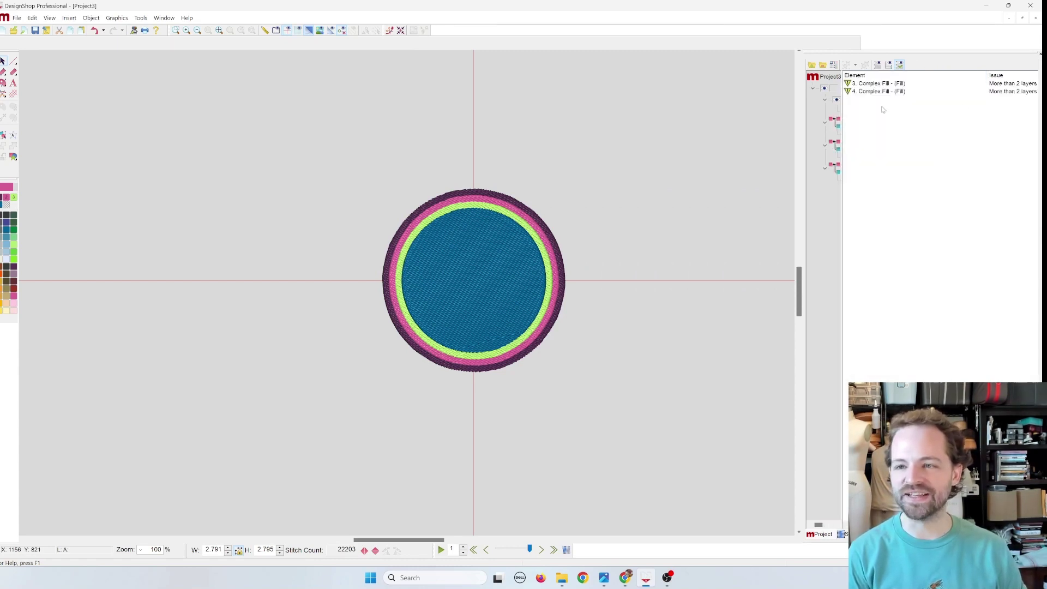
click(900, 64)
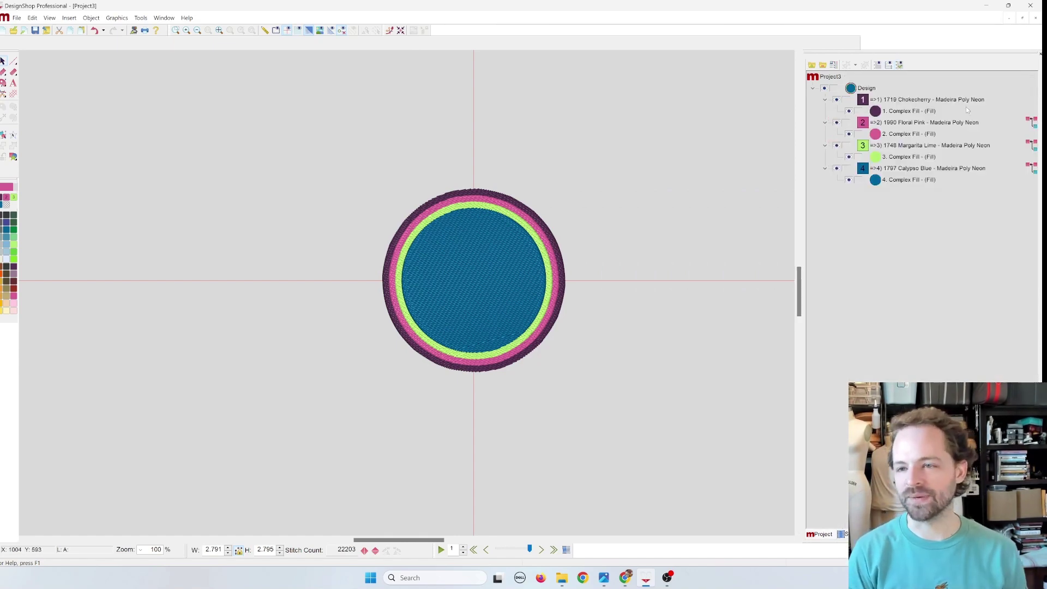
Step: Insert a hole into the Margarita Lime circle by tracing points around the inner edge of the Calypso Blue circle
click(901, 146)
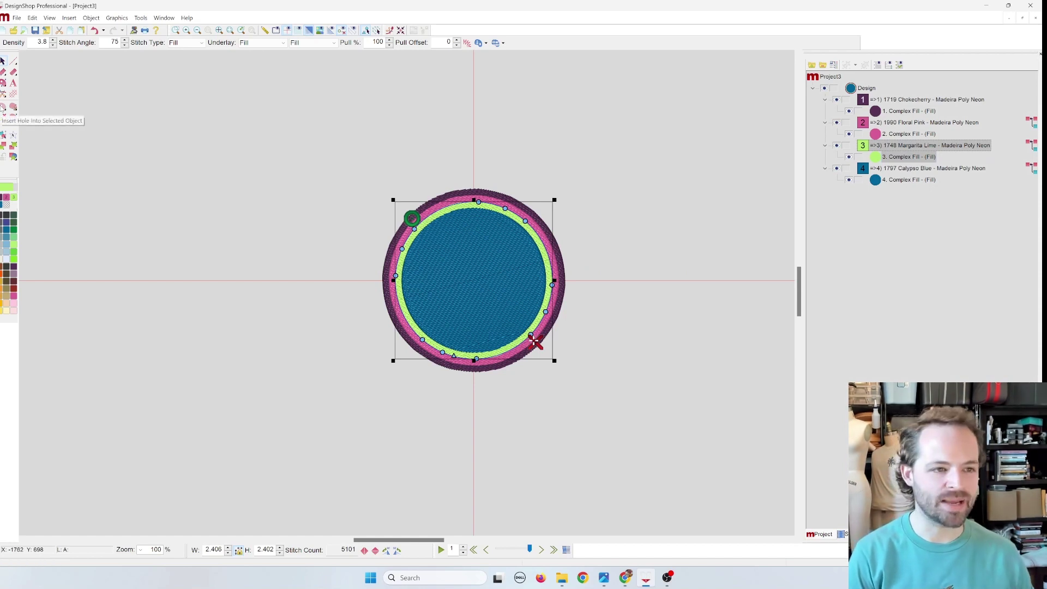
click(3, 108)
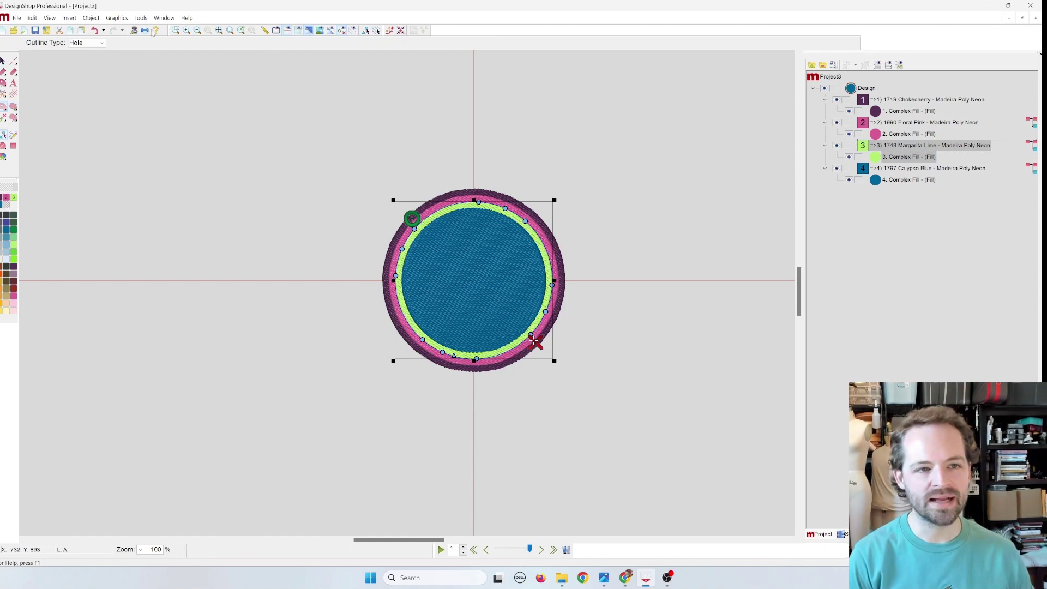
click(187, 31)
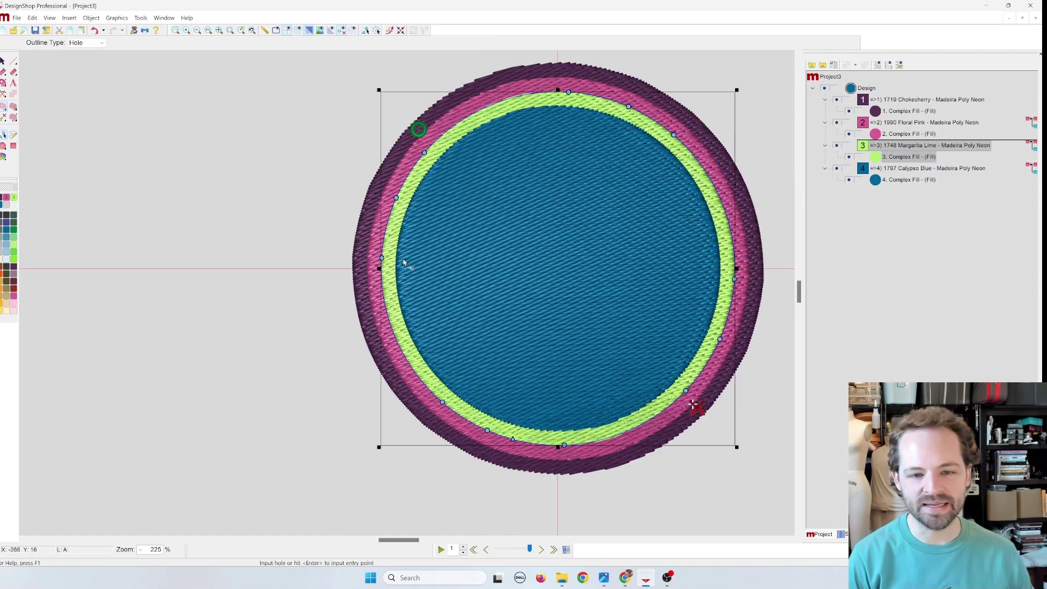
click(421, 192)
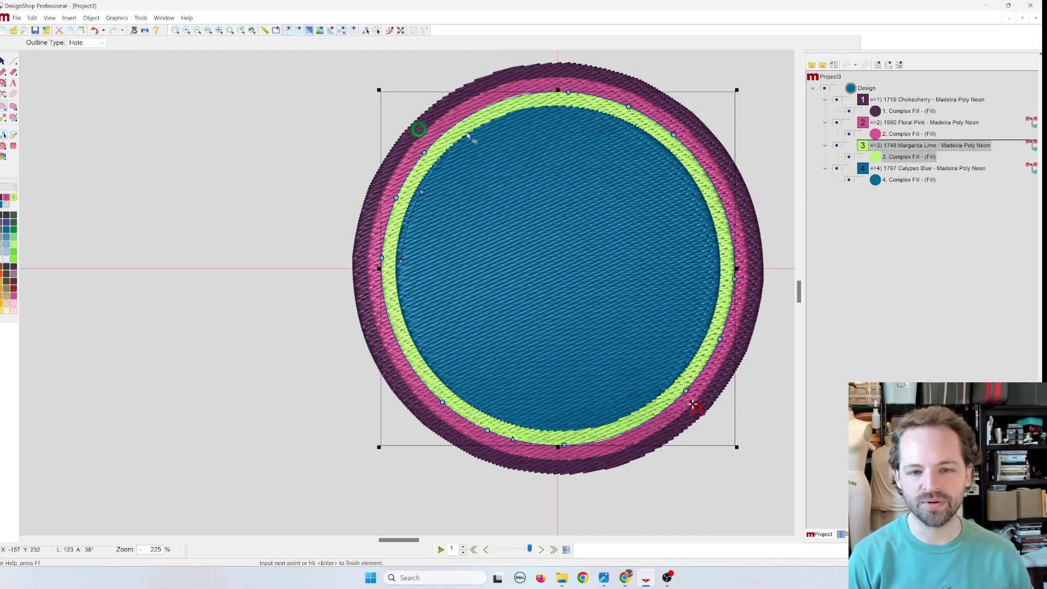
click(487, 130)
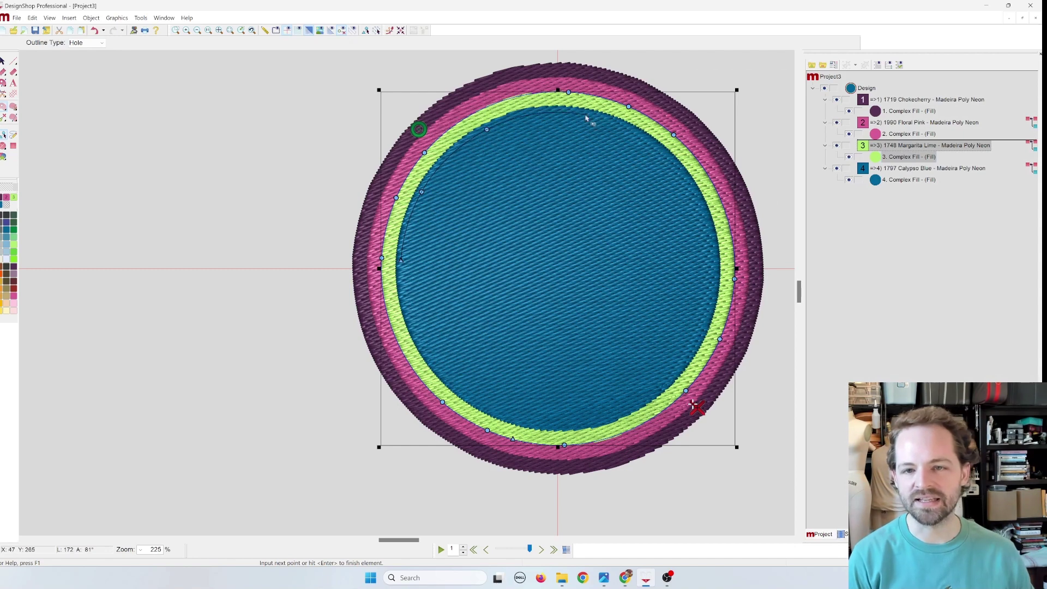
click(585, 116)
click(647, 141)
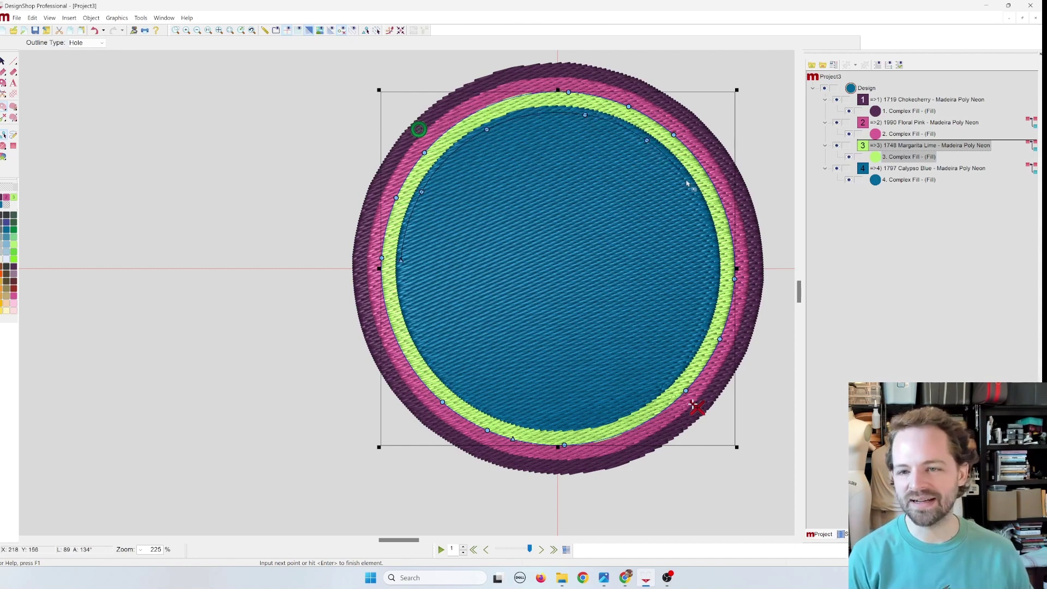
click(699, 200)
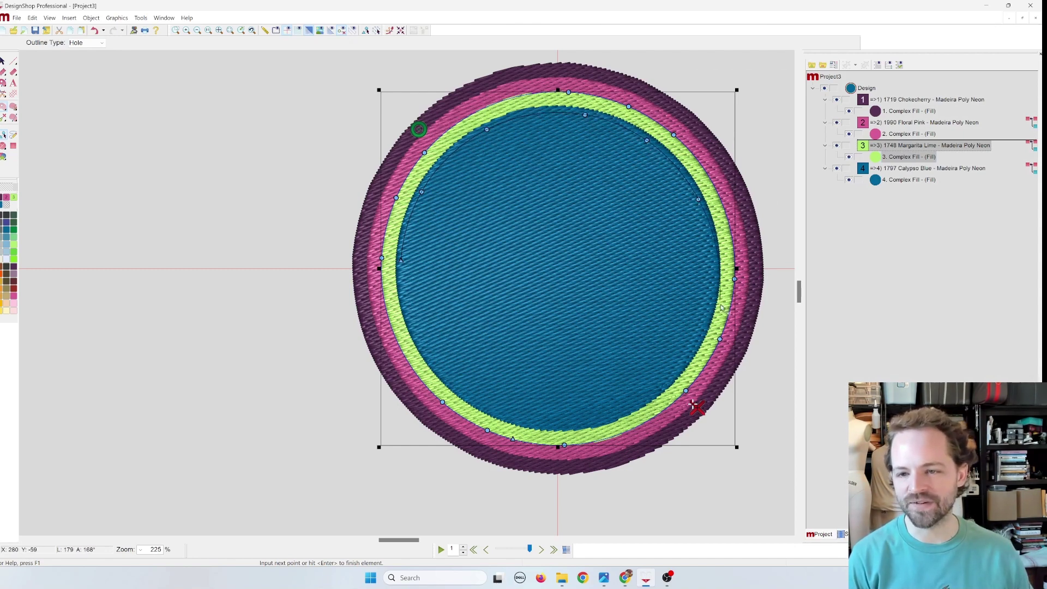
click(712, 290)
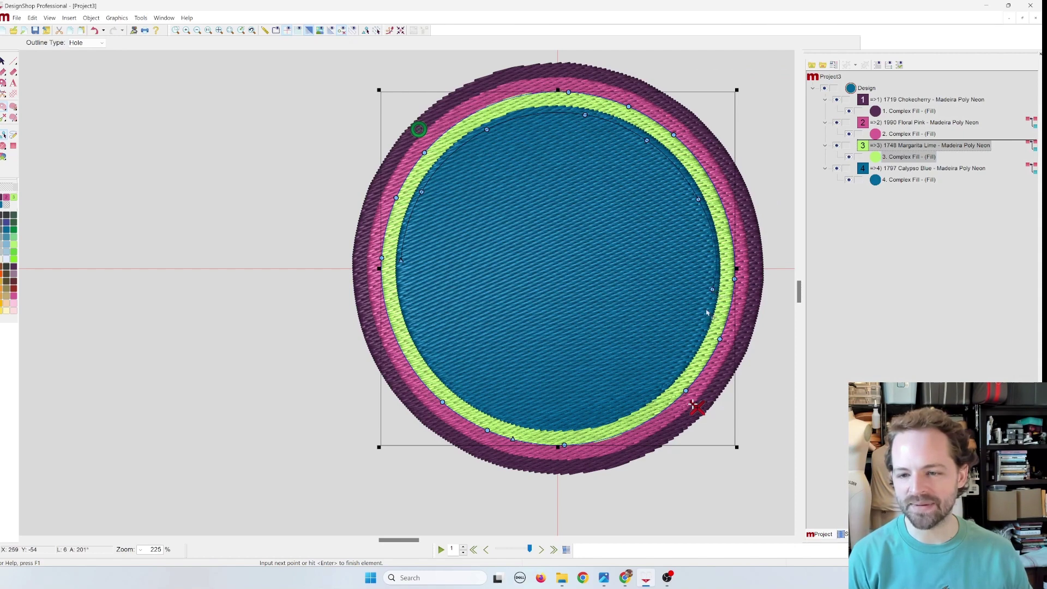
click(690, 350)
click(610, 416)
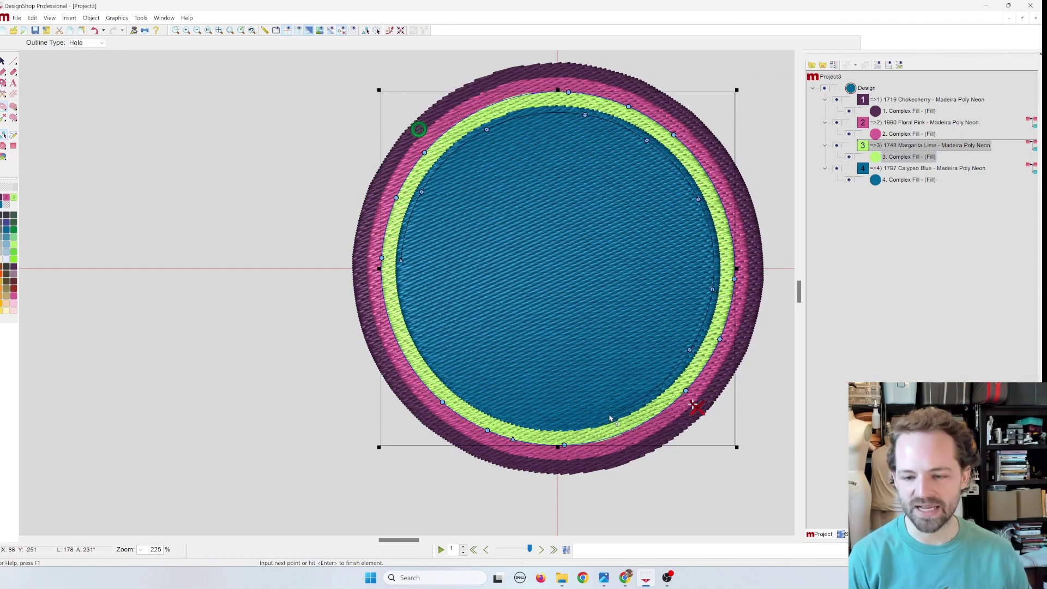
click(529, 422)
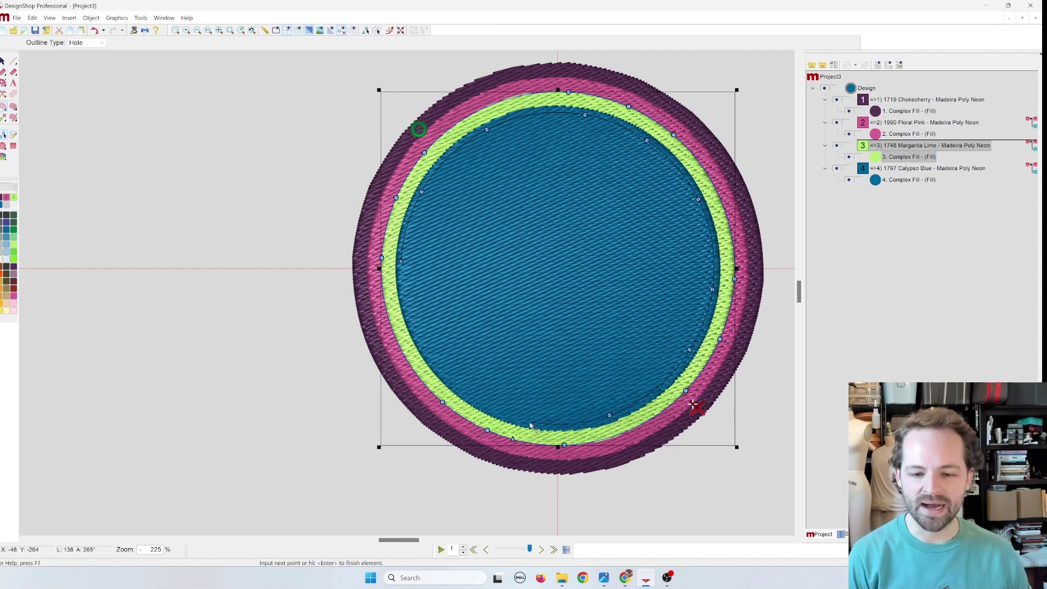
click(439, 365)
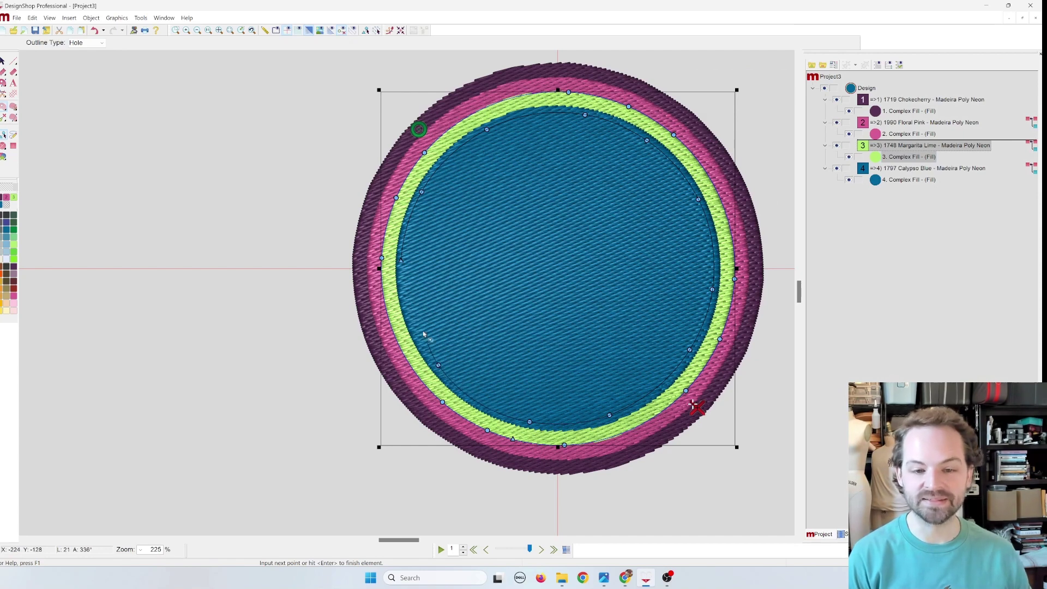
click(401, 263)
key(Return)
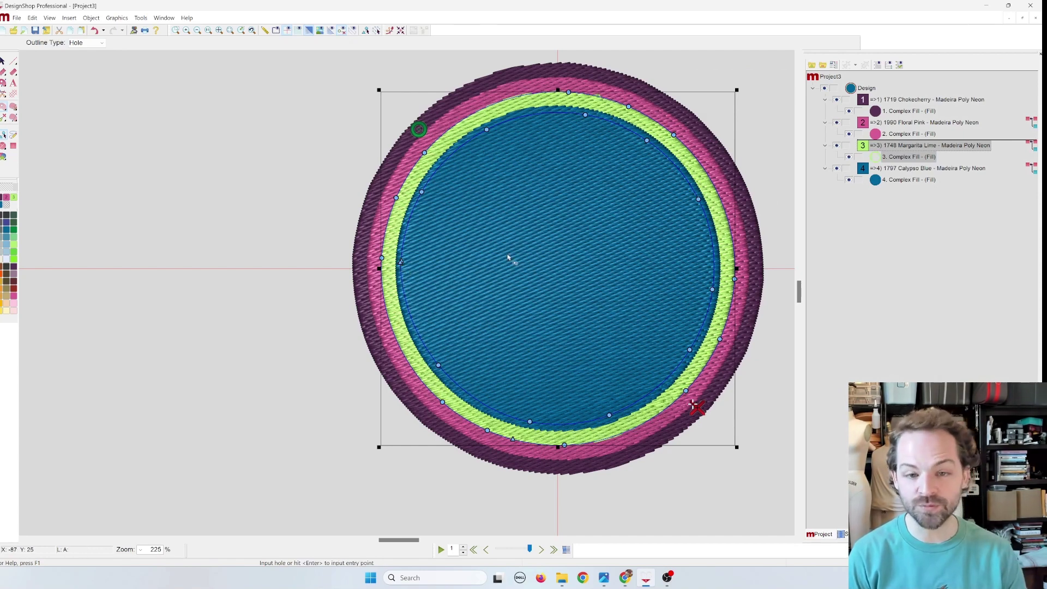
key(Return)
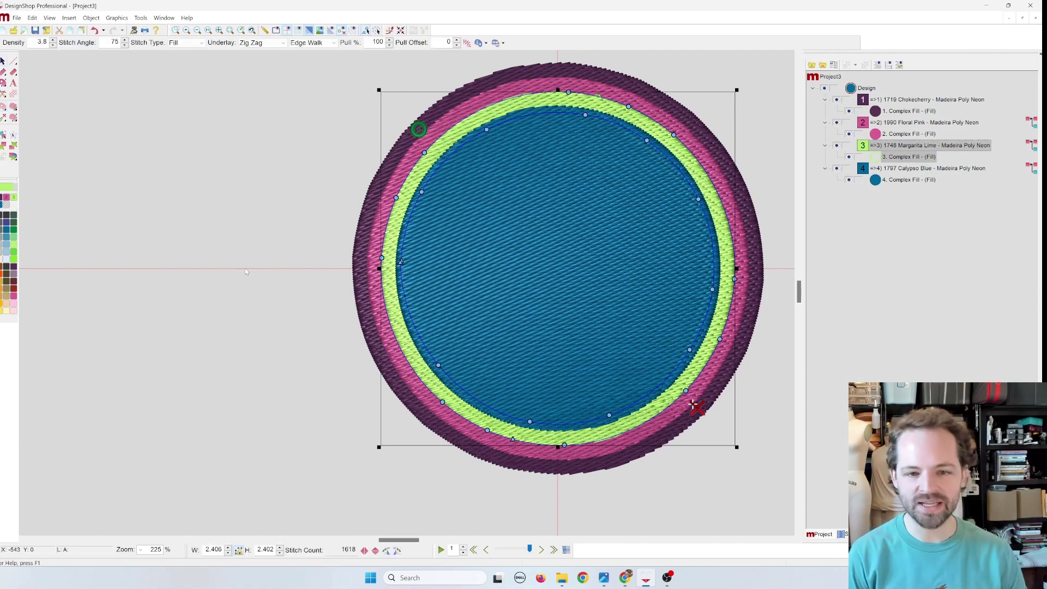
Step: Hide and reshow the Calypso Blue layer to inspect the hole in the Margarita Lime fill
click(836, 169)
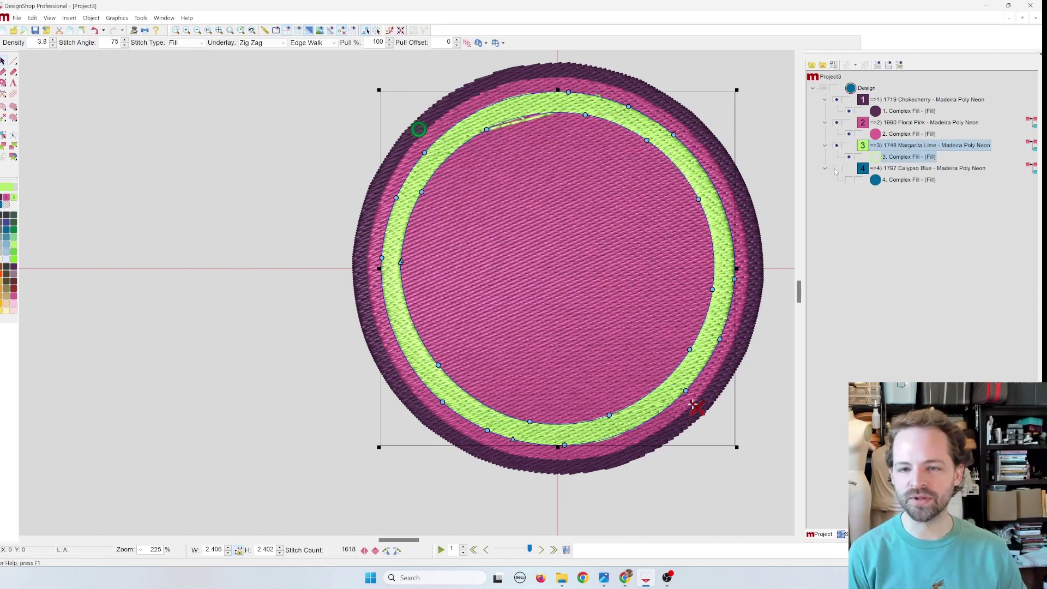
click(836, 169)
click(836, 169)
click(836, 169)
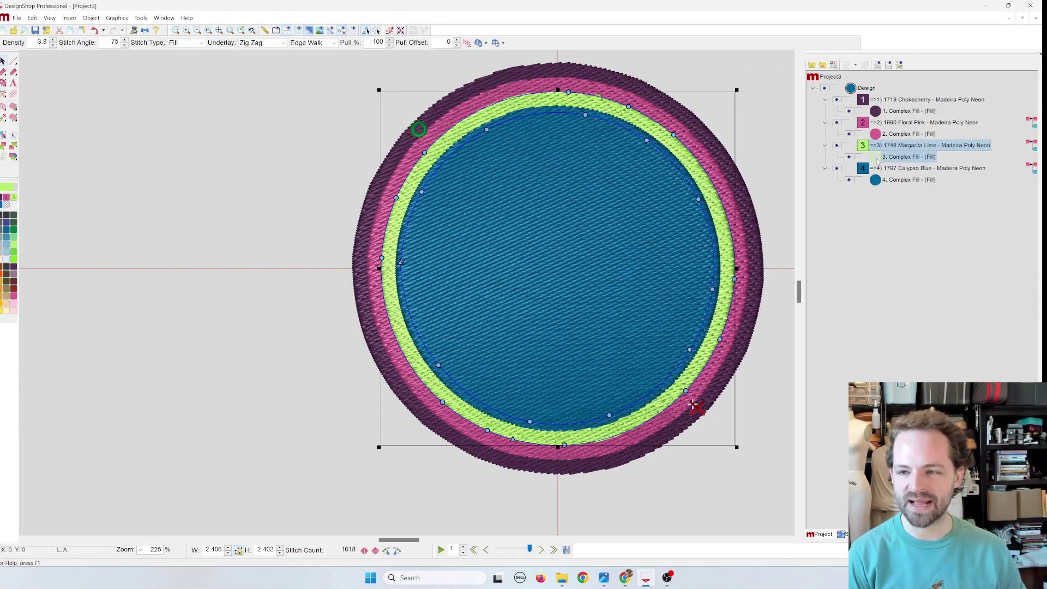
Step: Delete the hole traced in the Margarita Lime fill and toggle the Calypso Blue layer's visibility to check beneath it
click(545, 206)
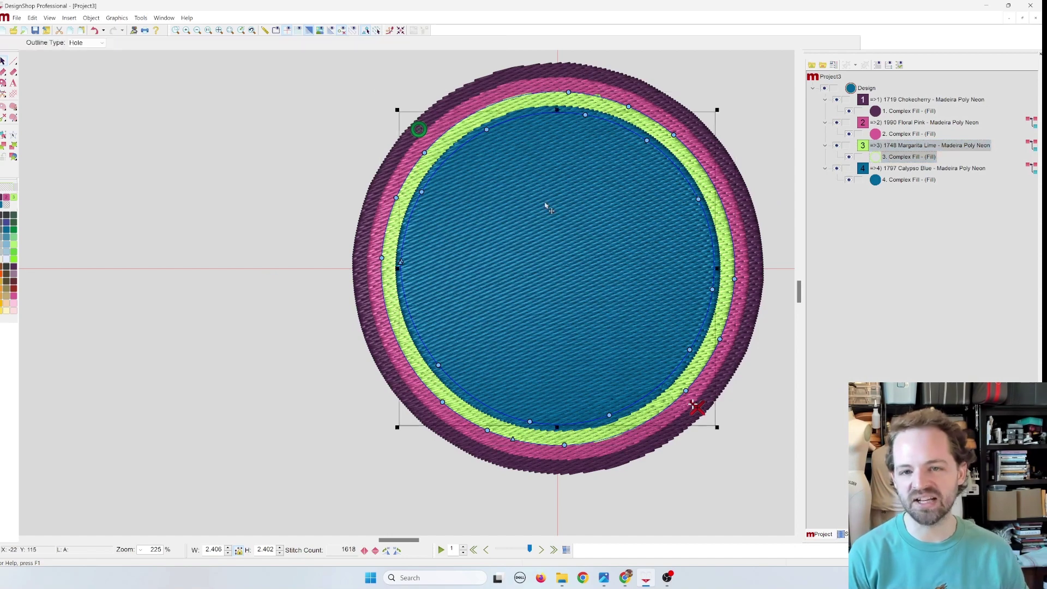
right_click(511, 223)
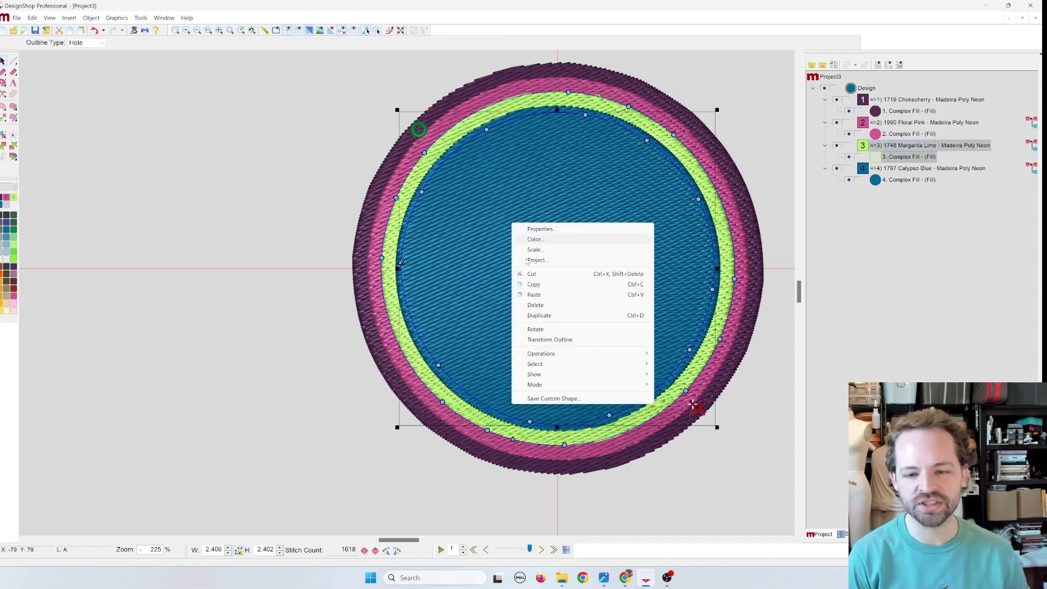
click(543, 309)
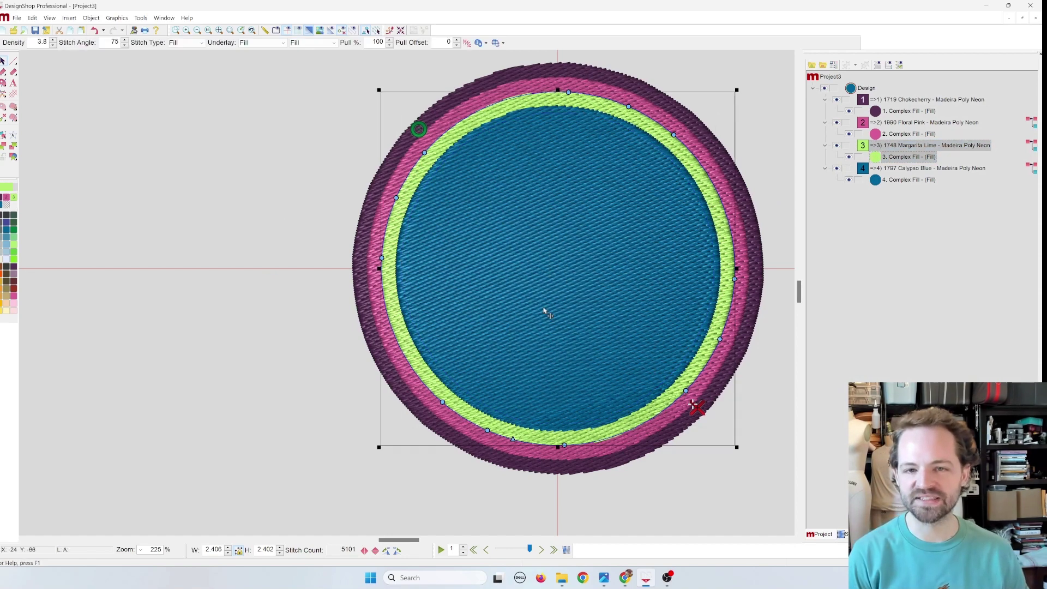
click(837, 169)
click(836, 169)
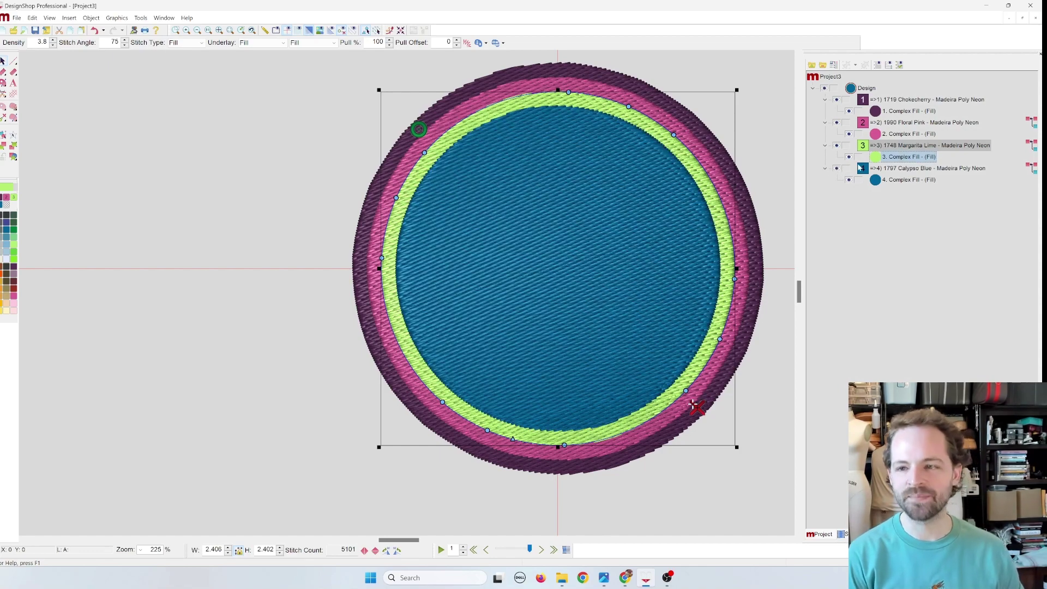
Step: Subtract the Calypso Blue circle from the Margarita Lime fill with a 10 pt overlap, and briefly hide the blue layer to check the ring
scroll(243, 190, right, 3)
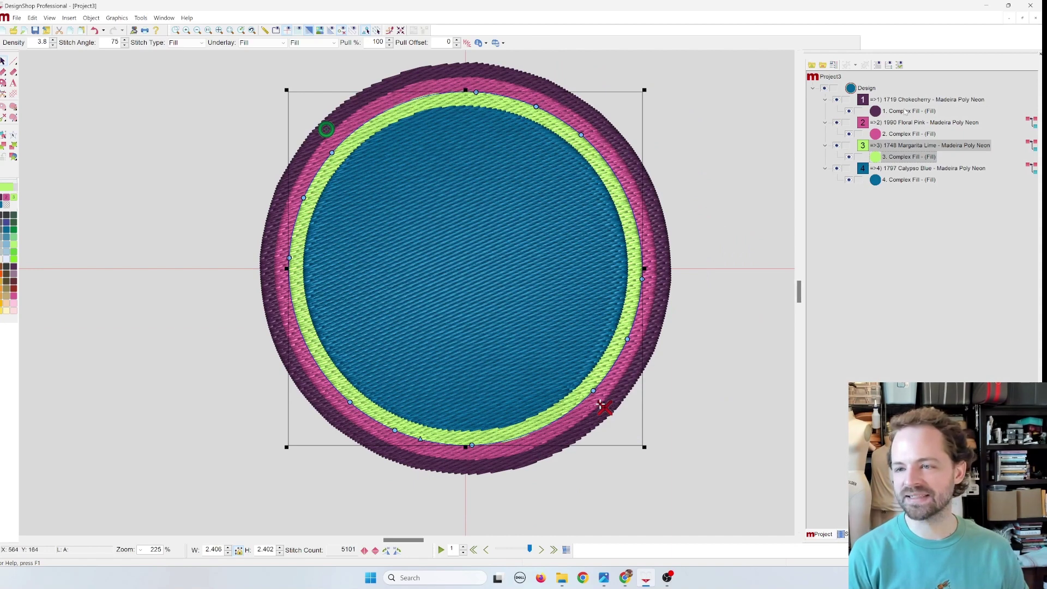
click(915, 170)
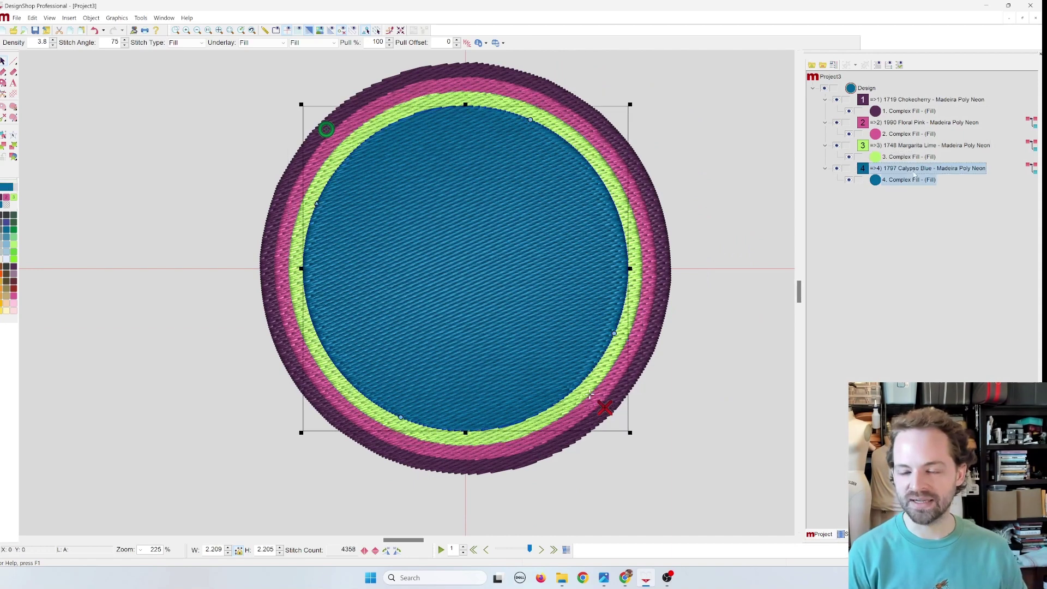
click(908, 147)
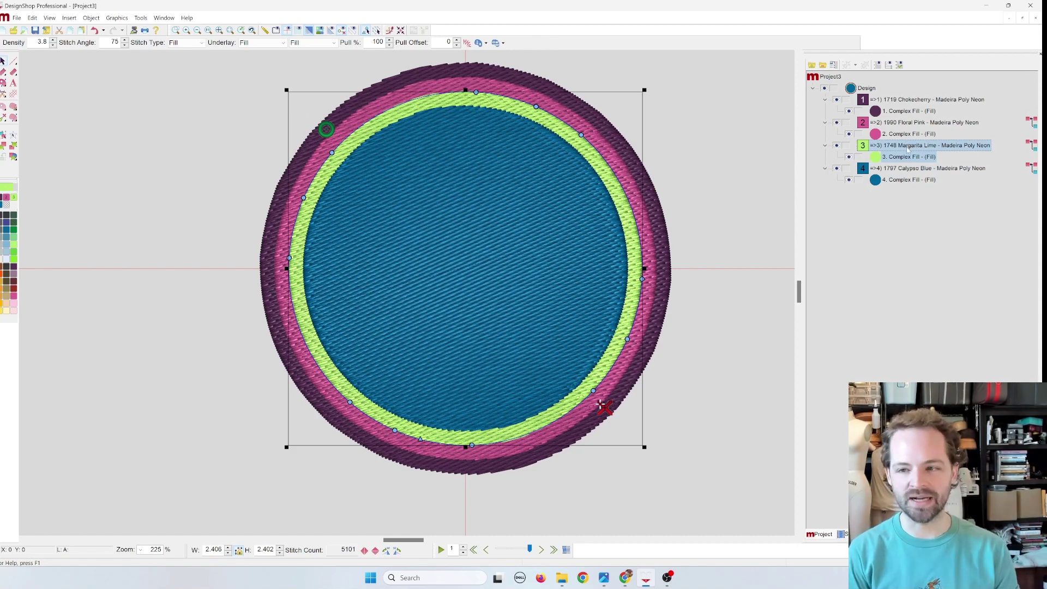
shift+click(906, 180)
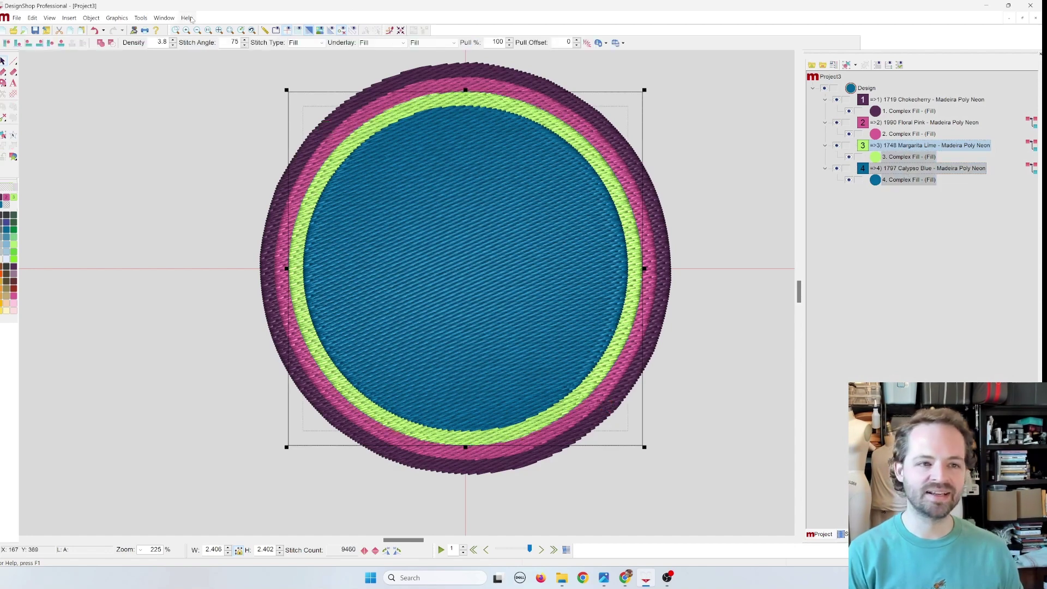
click(112, 43)
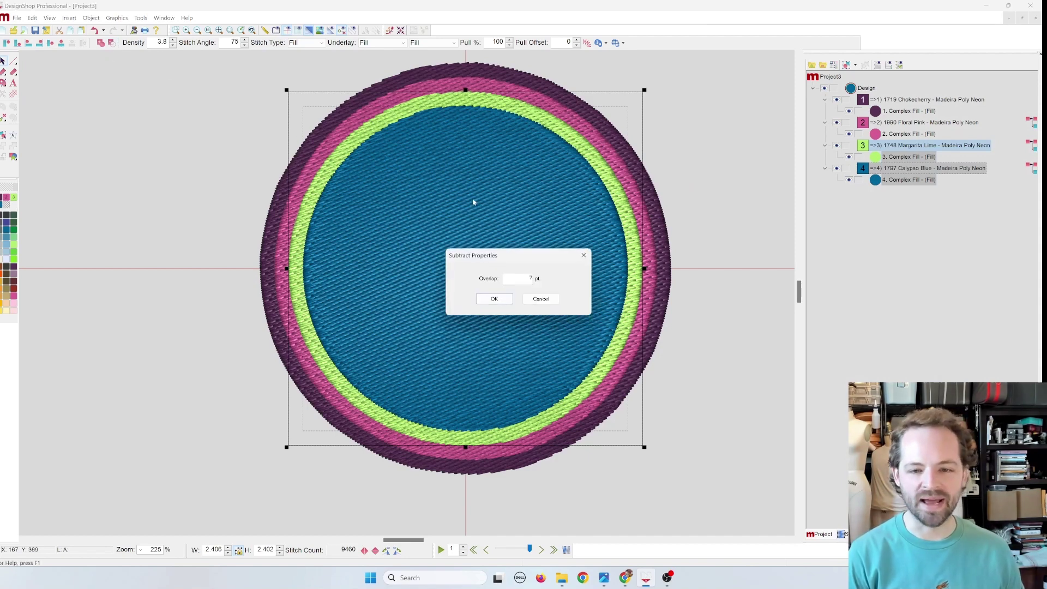
double_click(515, 279)
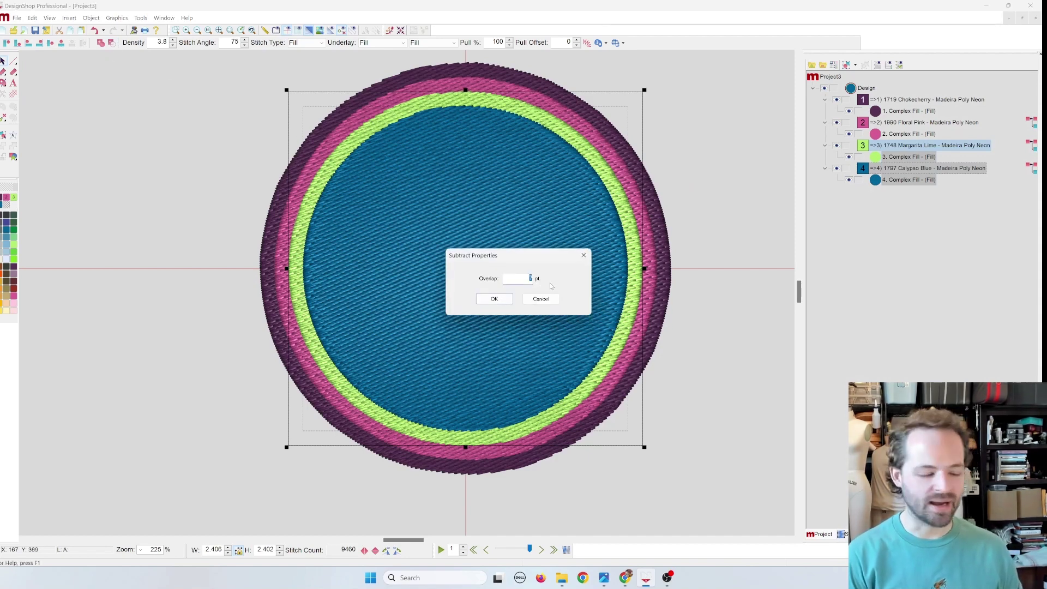
text(10)
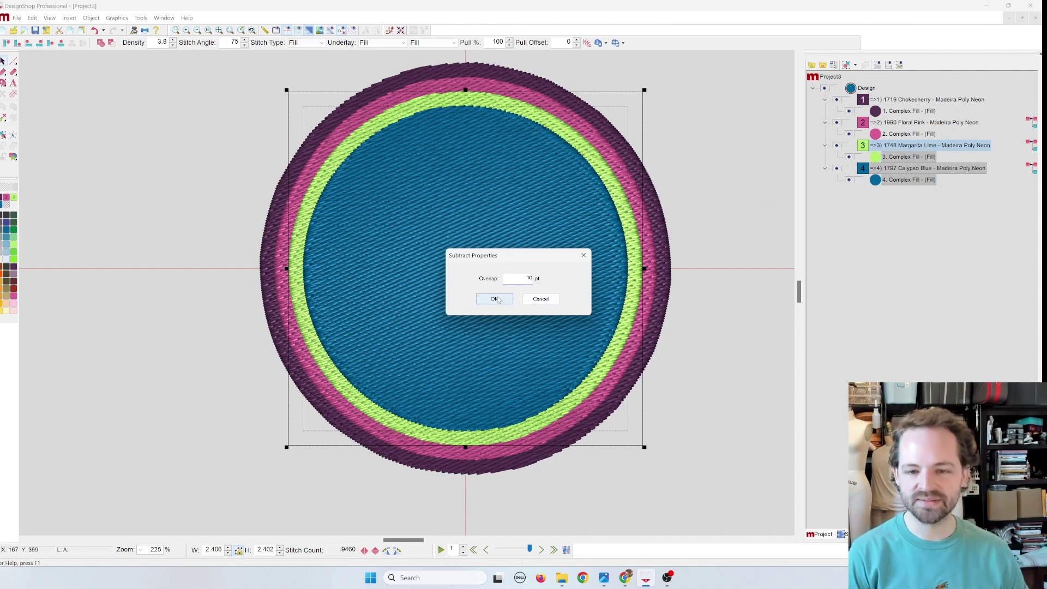
click(494, 299)
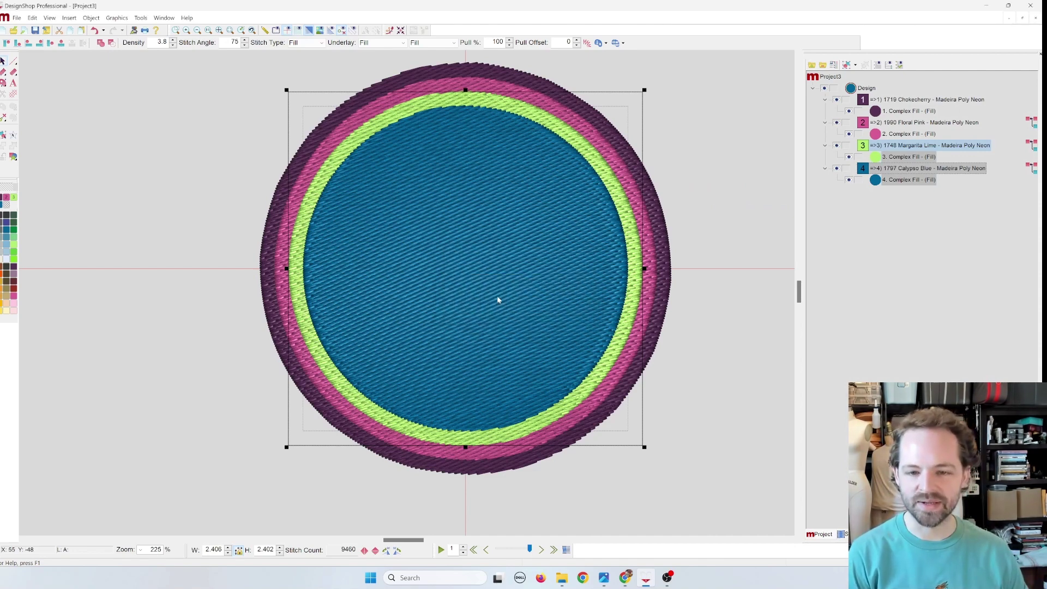
click(111, 44)
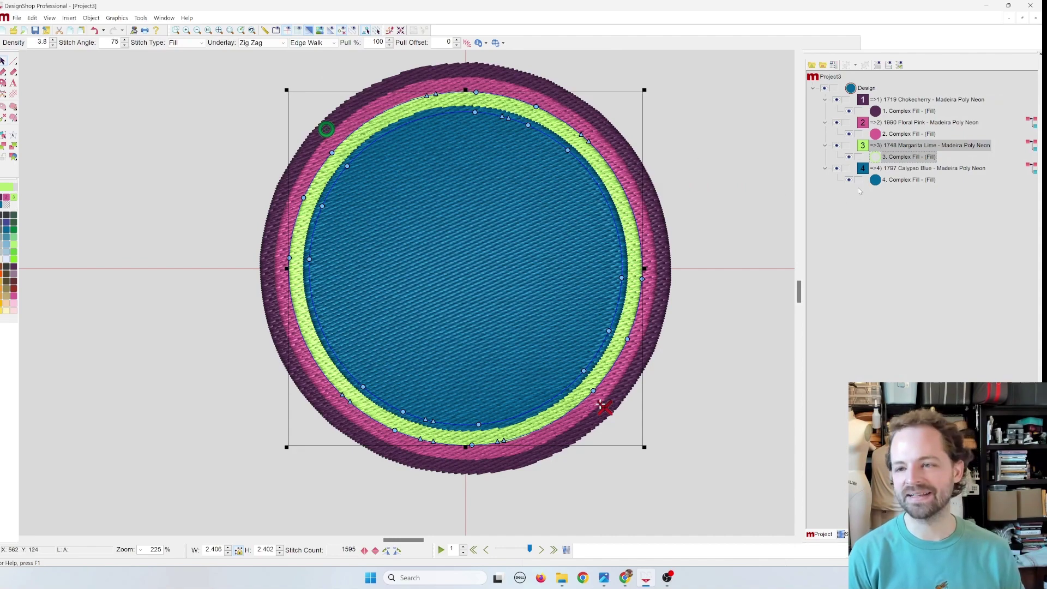
click(837, 169)
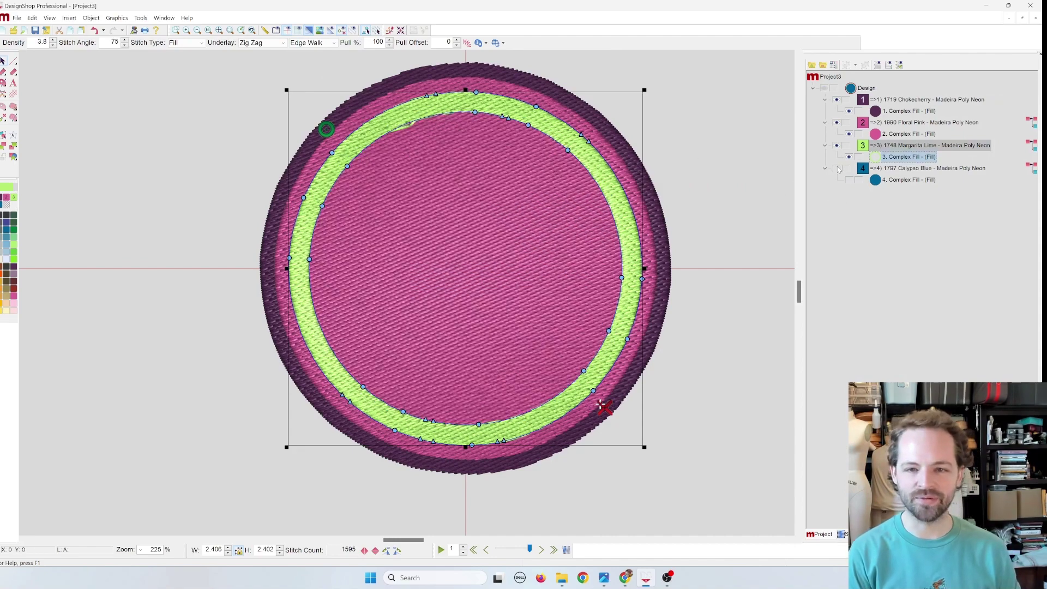
click(837, 168)
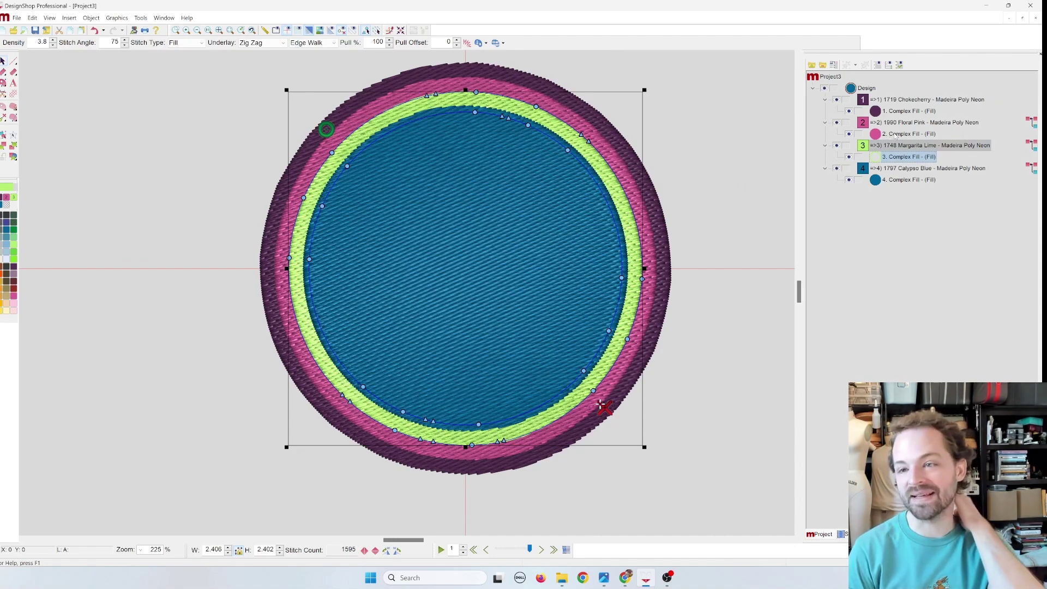
Step: Subtract the Margarita Lime ring from the Floral Pink circle and select the resulting pink fills individually to examine them
click(895, 135)
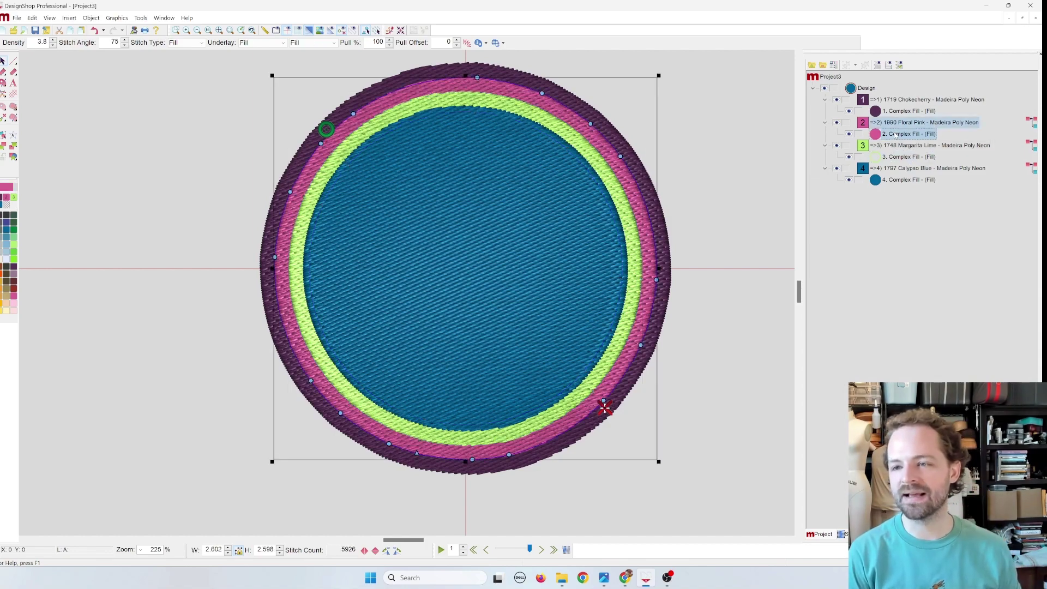
ctrl+click(904, 157)
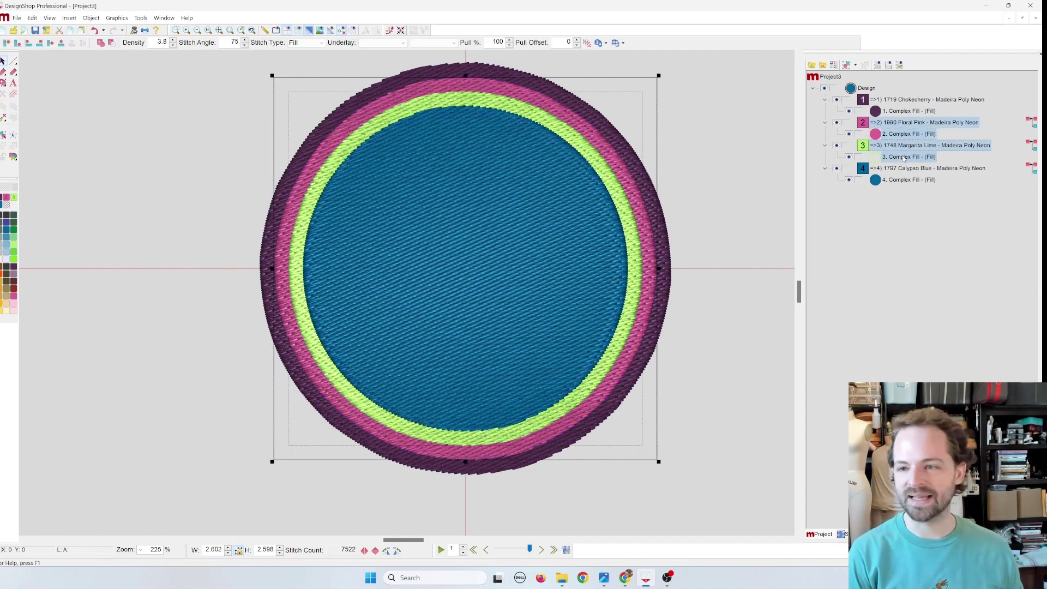
click(111, 43)
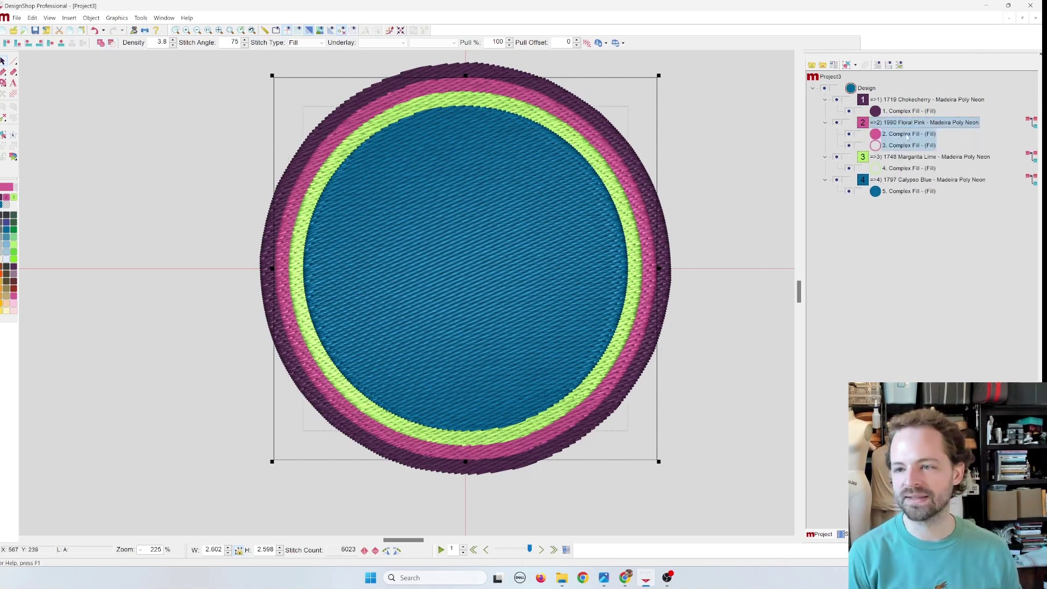
click(907, 136)
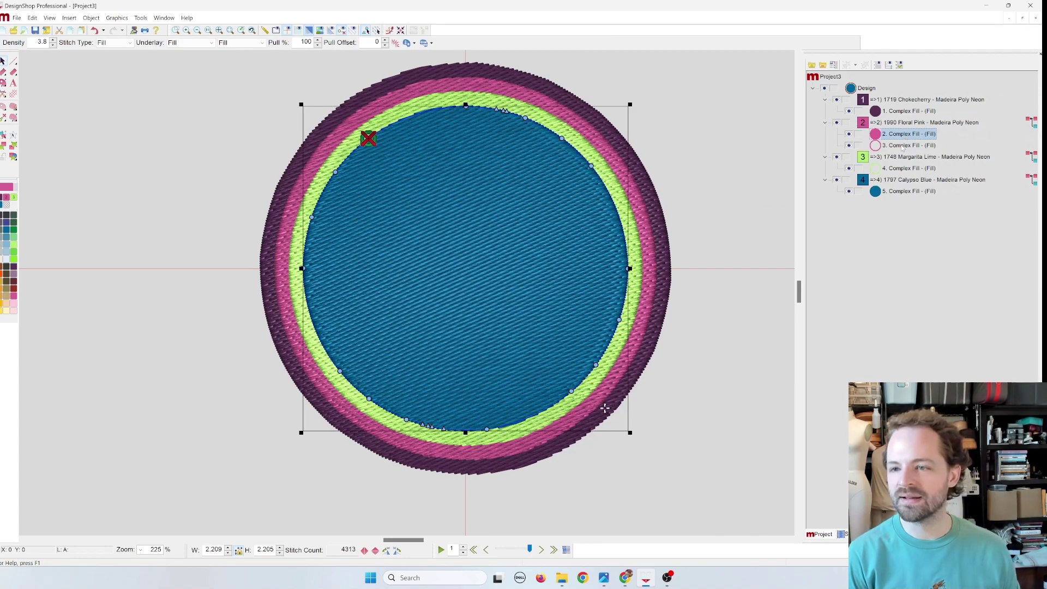
click(904, 146)
click(905, 135)
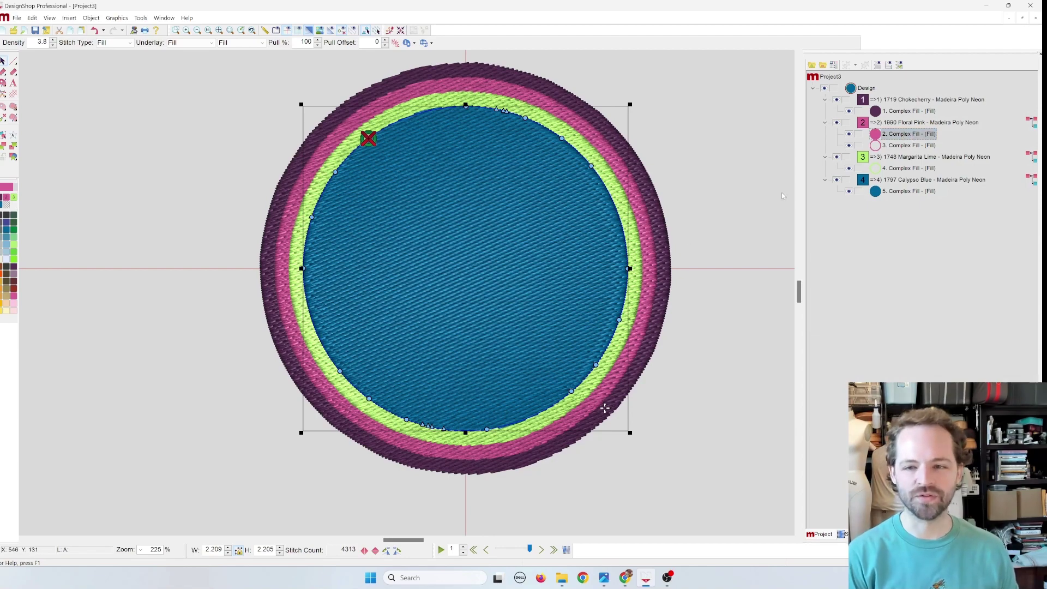
Step: Delete the leftover solid Floral Pink fill, and subtract the Floral Pink ring from the Chokecherry circle
right_click(893, 136)
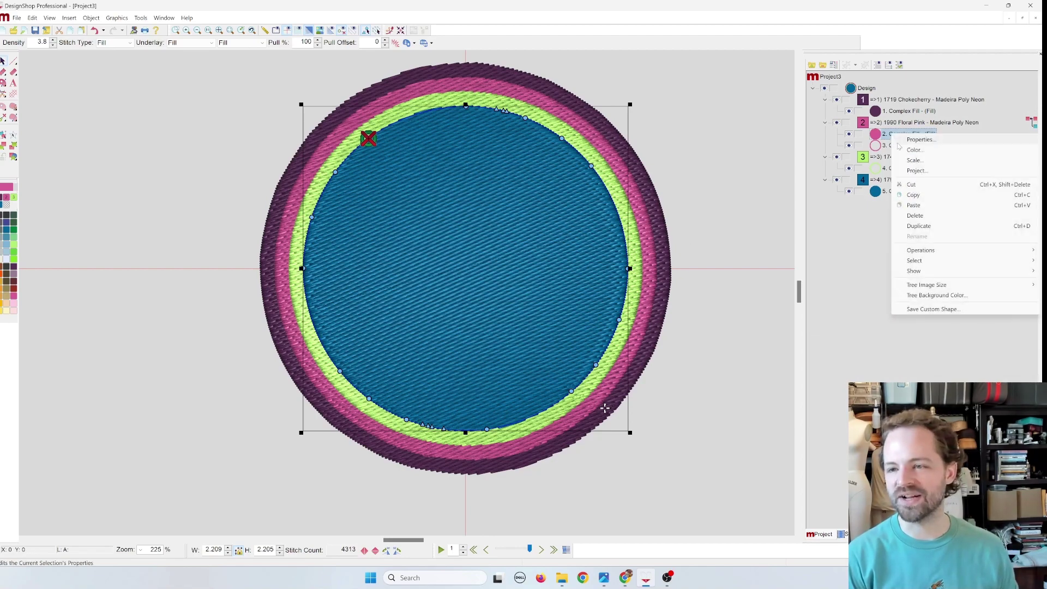
click(930, 213)
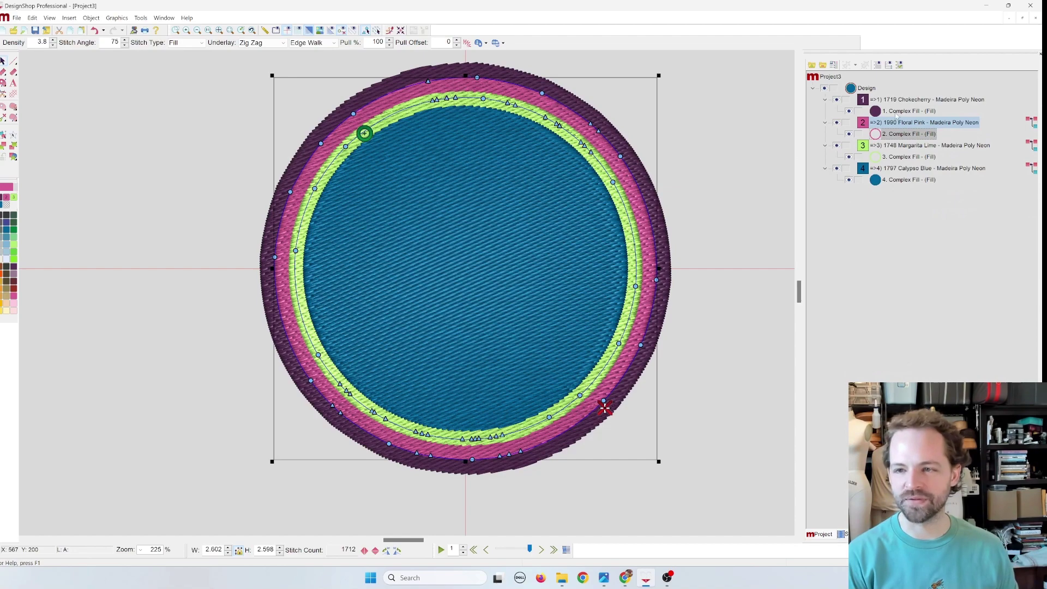
click(897, 112)
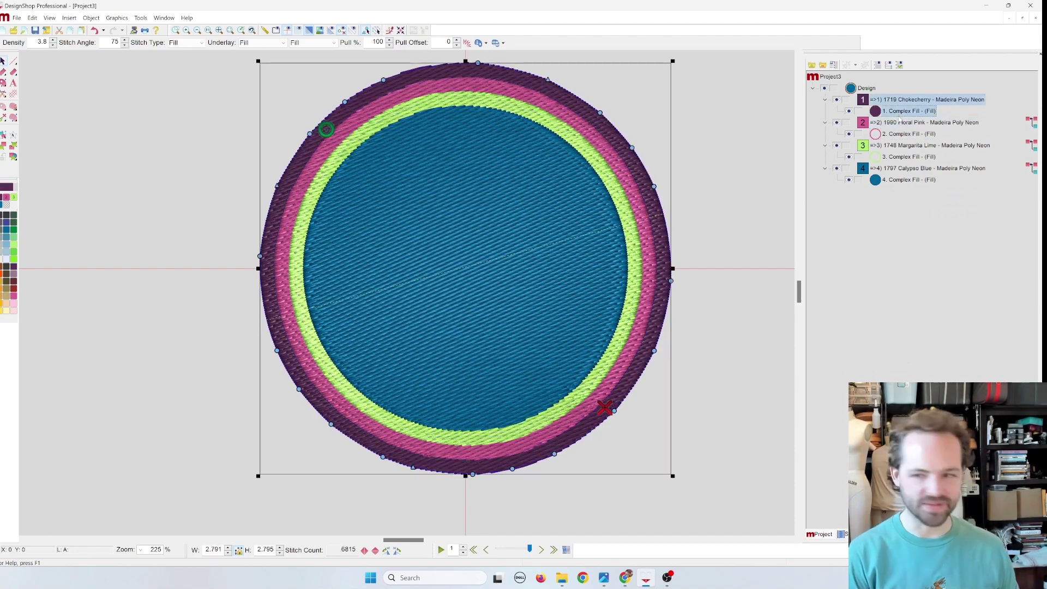
ctrl+click(901, 135)
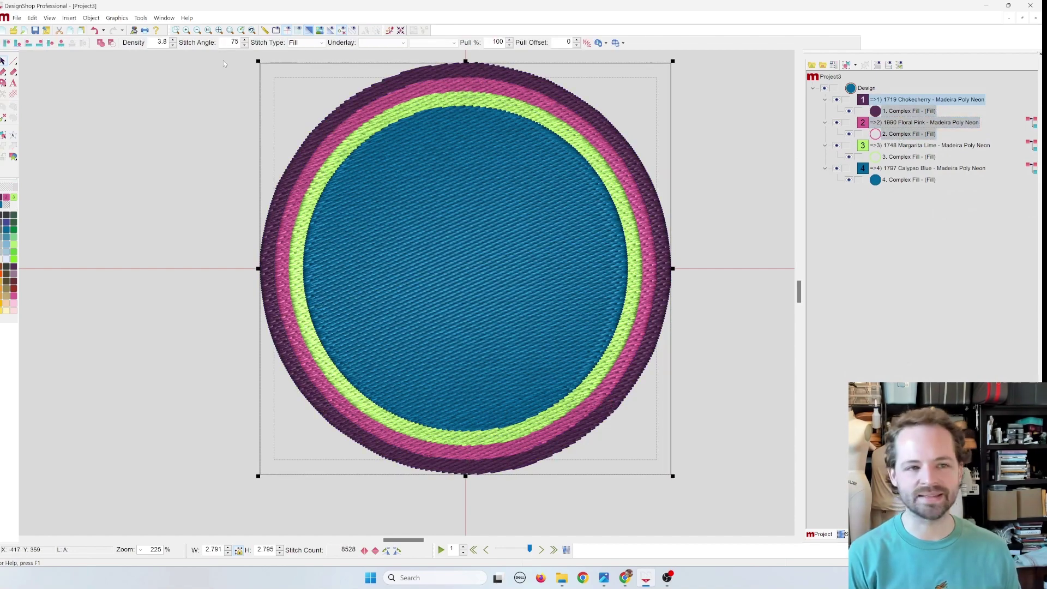
click(111, 44)
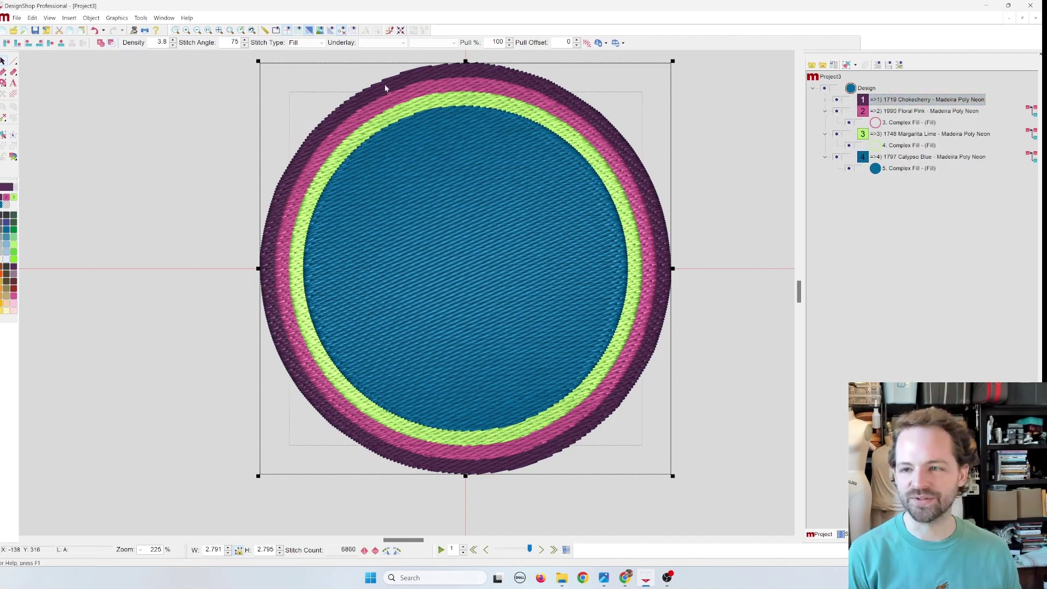
Step: Delete the leftover solid inner fill from the Chokecherry layer, keeping its outer ring
click(826, 101)
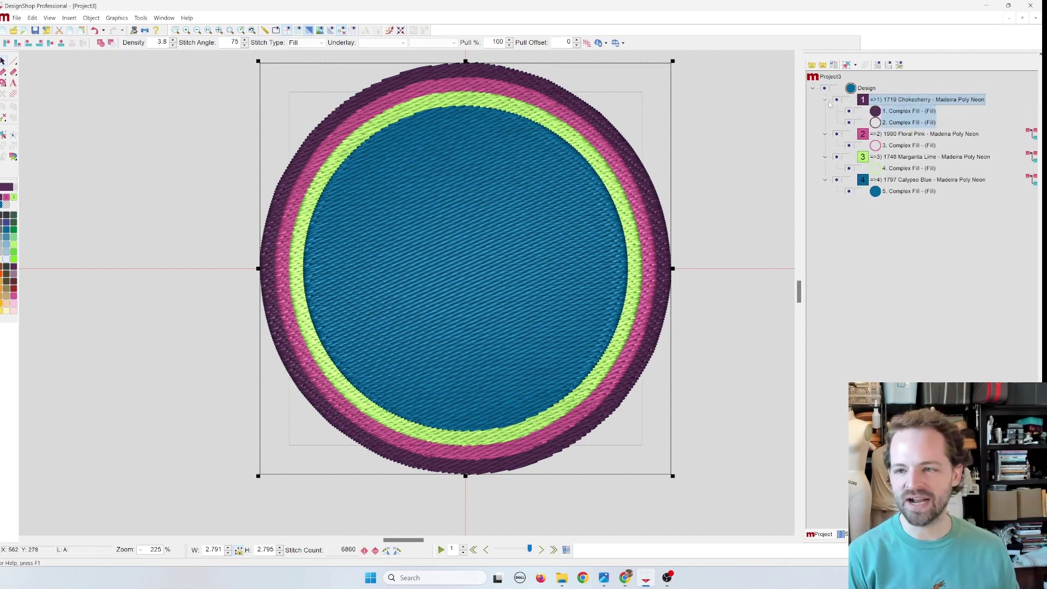
click(895, 112)
right_click(893, 112)
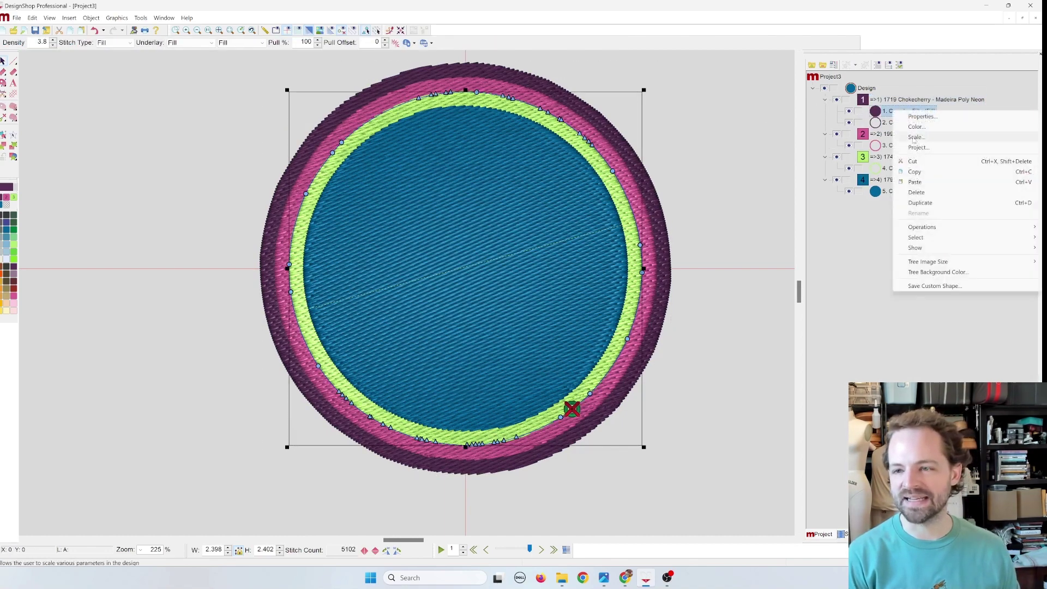
click(926, 196)
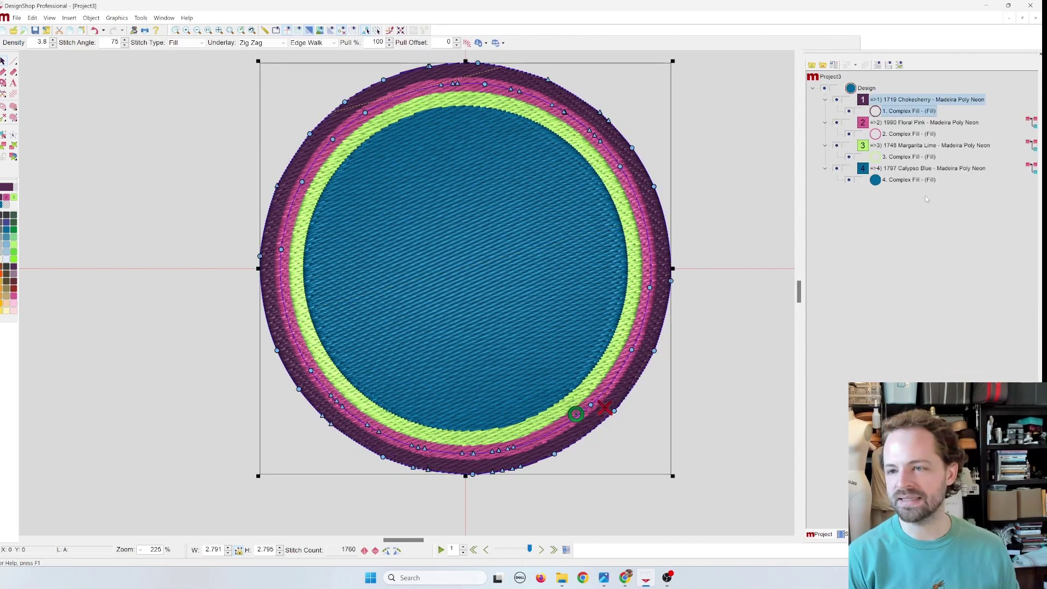
Step: Hide the whole design, reshow the layers one by one from Chokecherry to Calypso Blue, and check the list of element issues
click(824, 88)
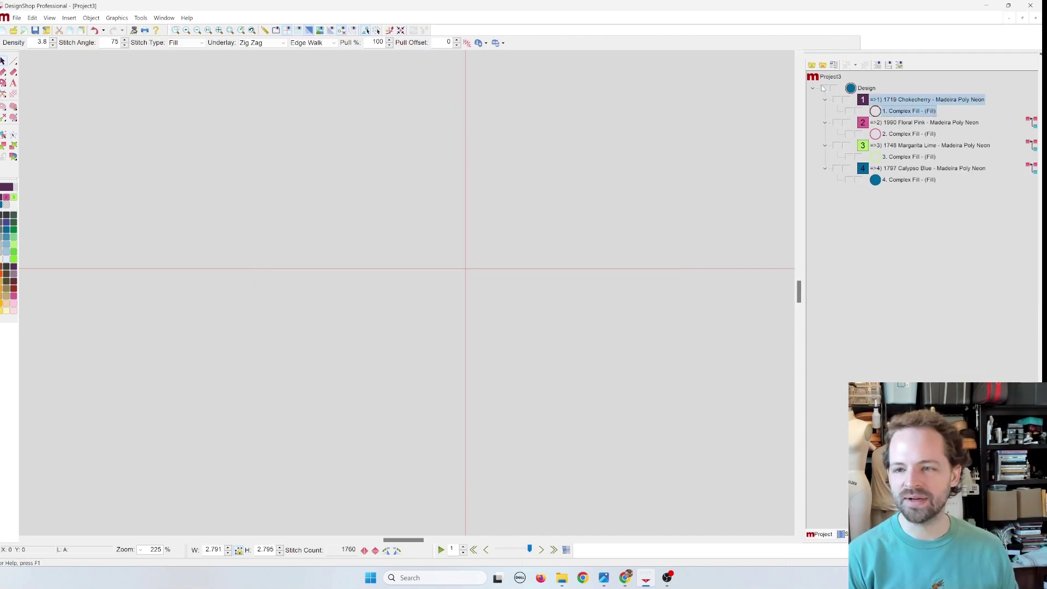
click(837, 100)
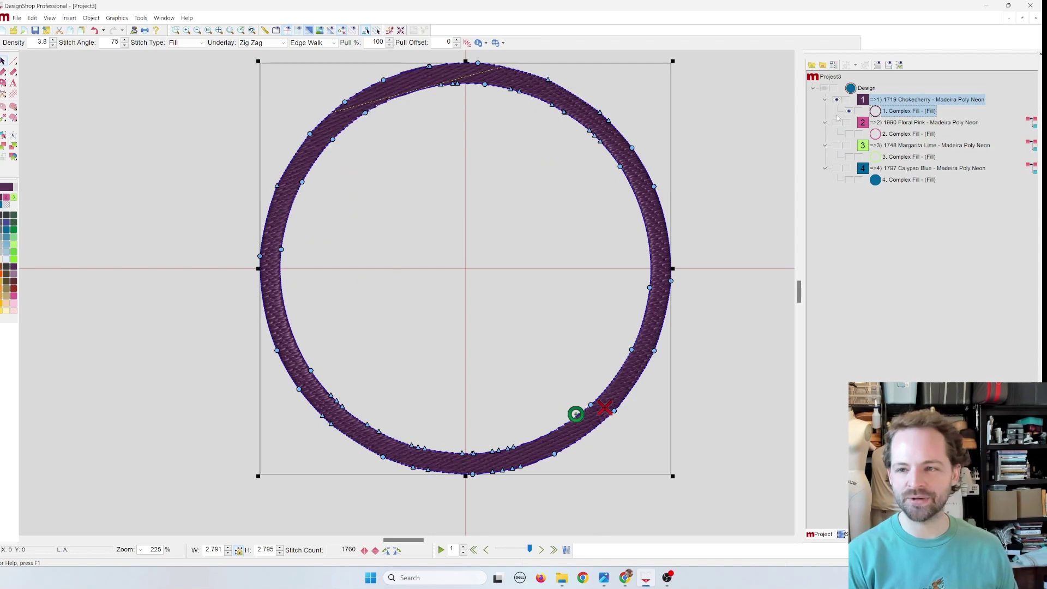
click(837, 124)
click(837, 147)
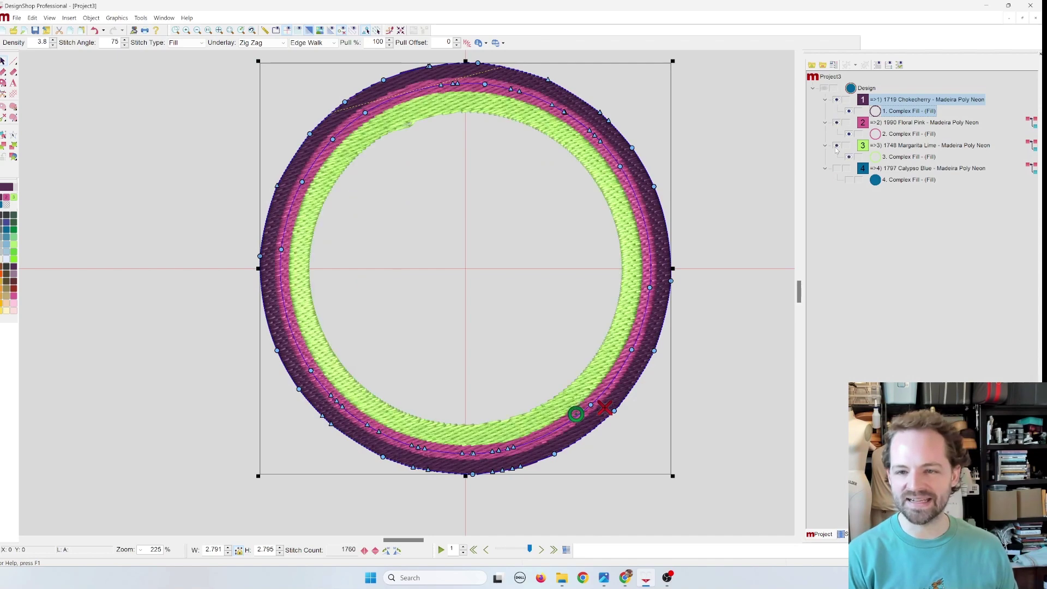
click(837, 170)
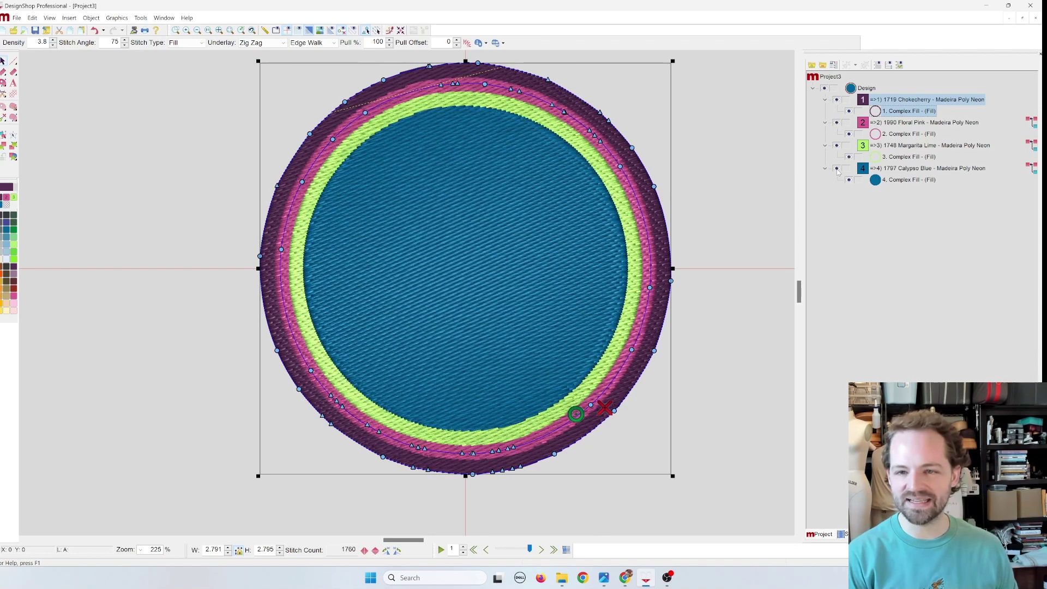
click(900, 65)
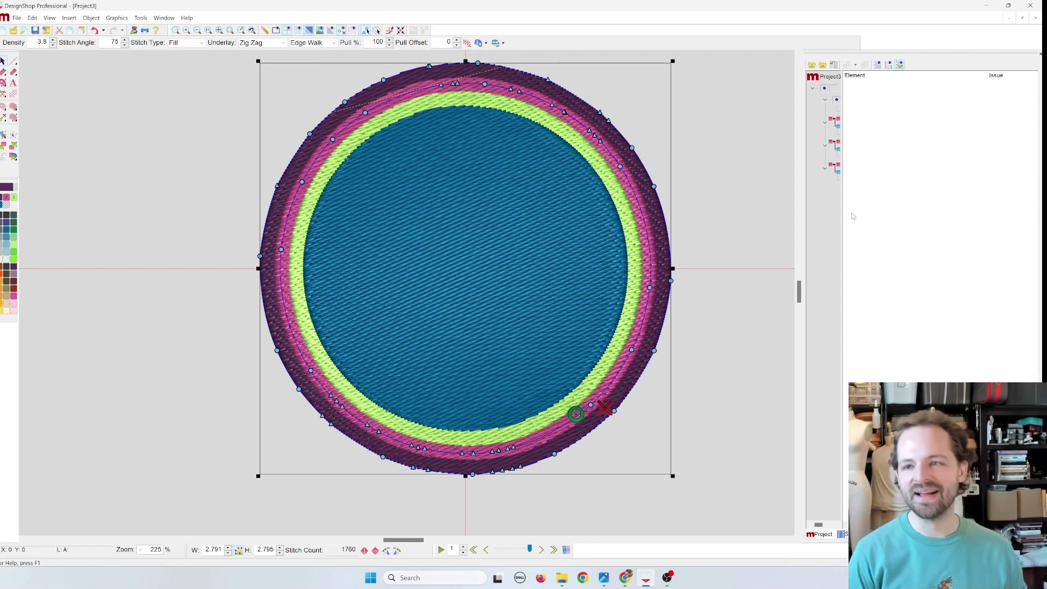
click(899, 64)
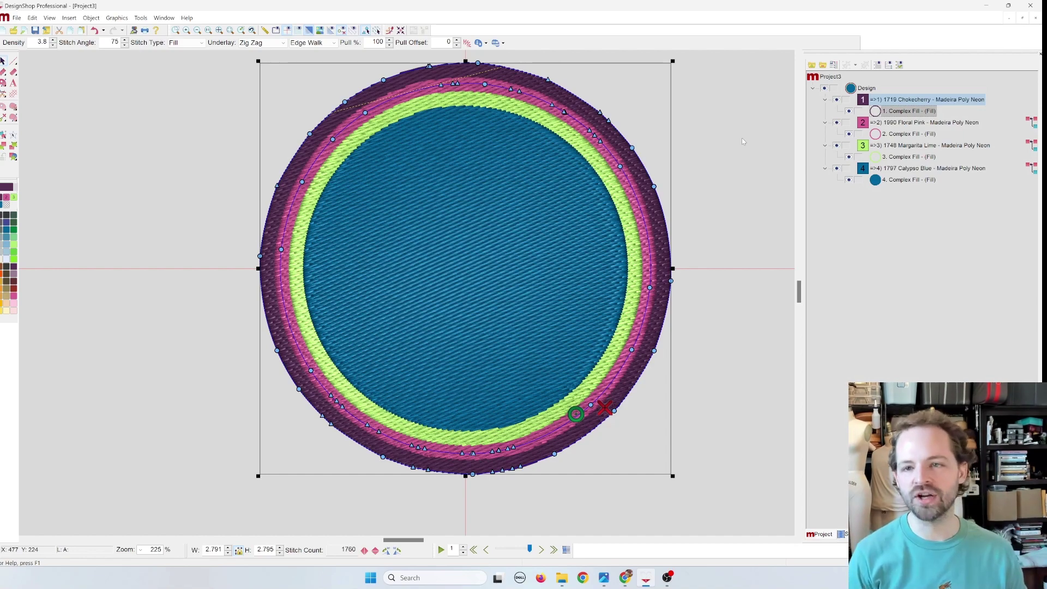
scroll(680, 125, up, 3)
scroll(678, 122, up, 3)
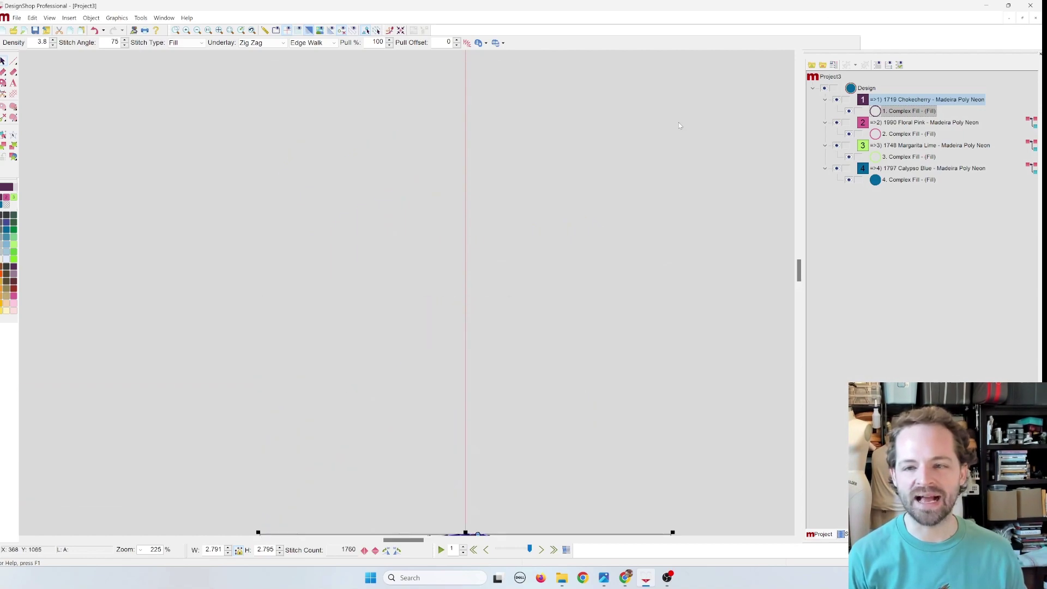
scroll(678, 122, left, 4)
scroll(678, 122, down, 3)
scroll(455, 66, down, 2)
scroll(454, 66, right, 2)
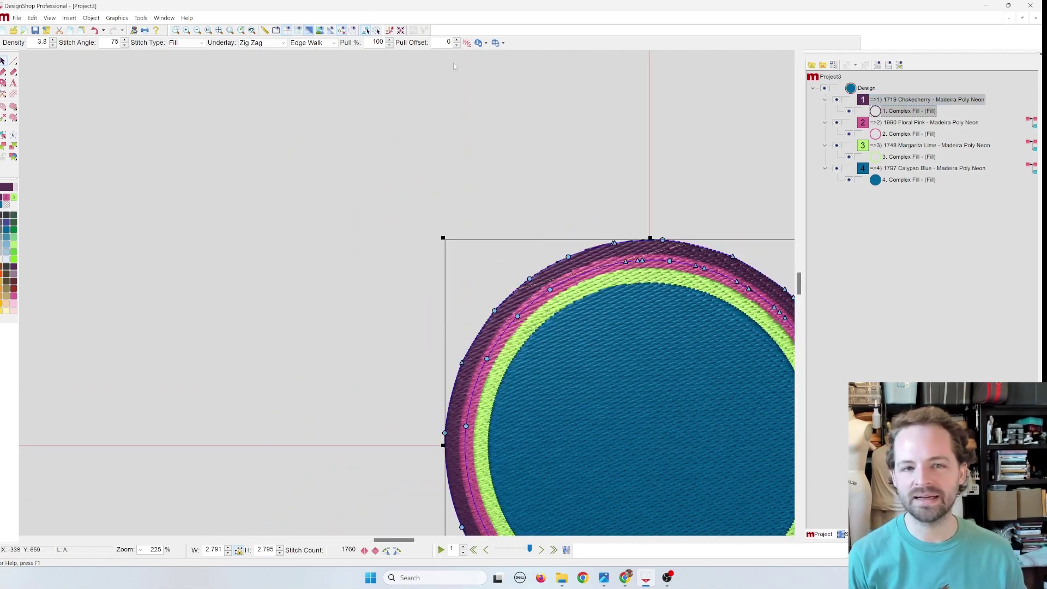
scroll(546, 218, down, 4)
scroll(545, 218, right, 3)
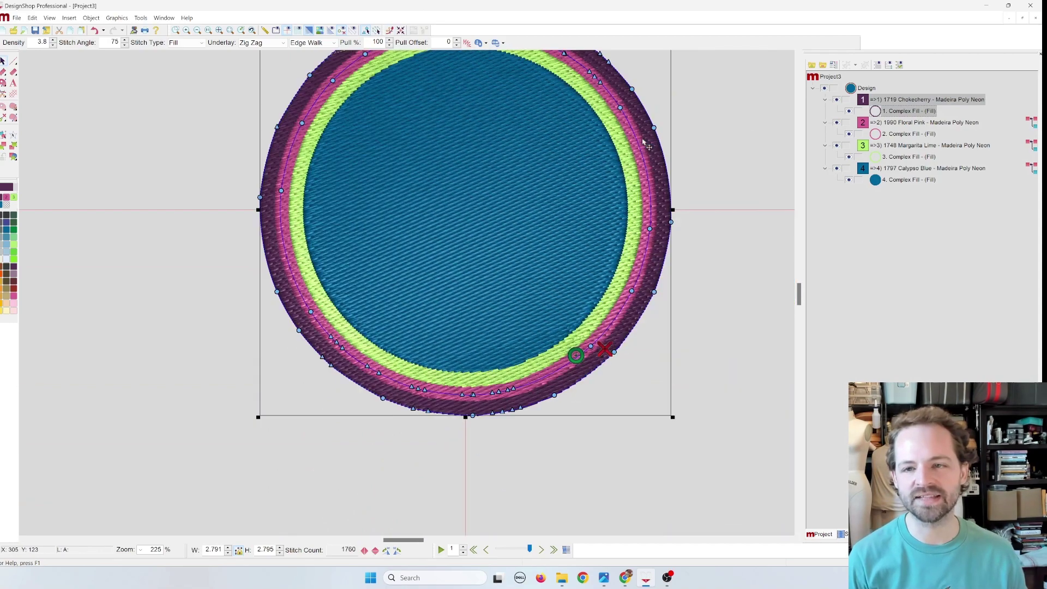
scroll(644, 145, up, 1)
scroll(644, 145, down, 1)
click(219, 30)
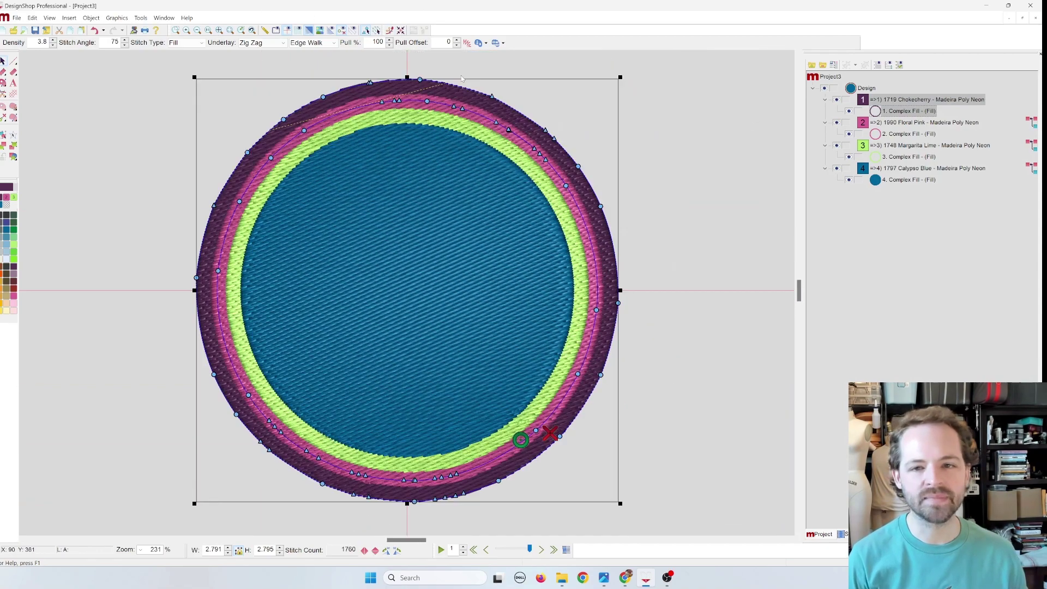
Step: Delete the entire concentric circle design from Project3
click(867, 88)
right_click(867, 89)
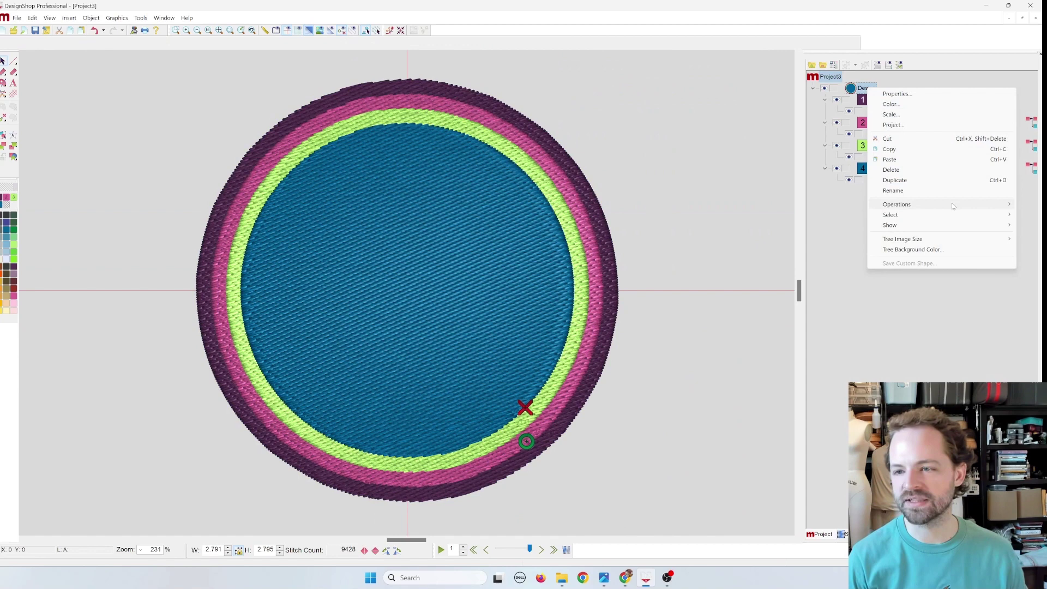
click(941, 171)
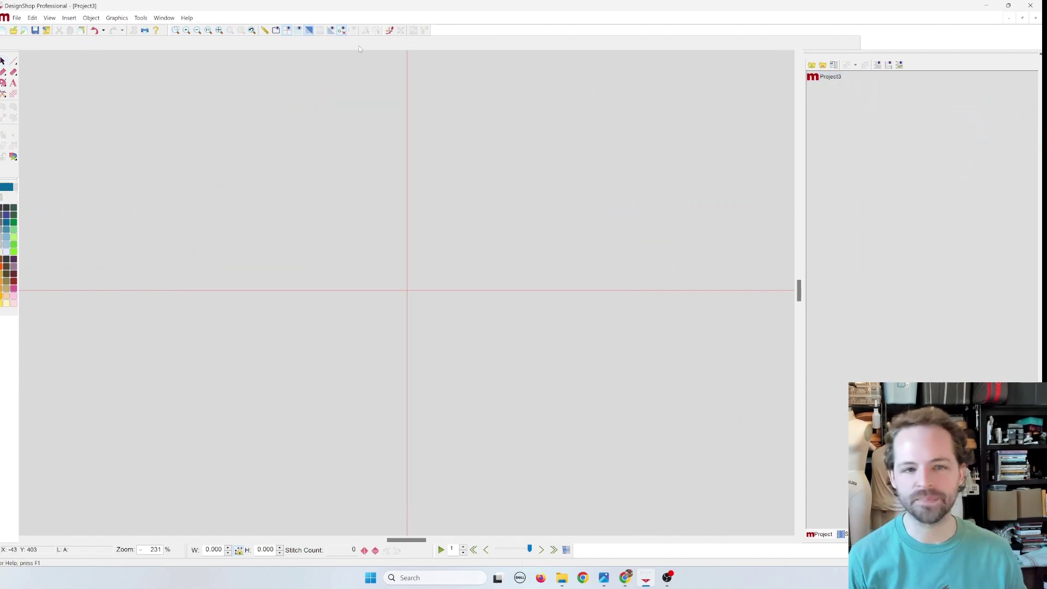
Step: Start a freeform Calypso Blue fill with one corner point and seven curve points forming a small hump, a dip and a large rounded lobe
click(198, 30)
click(198, 30)
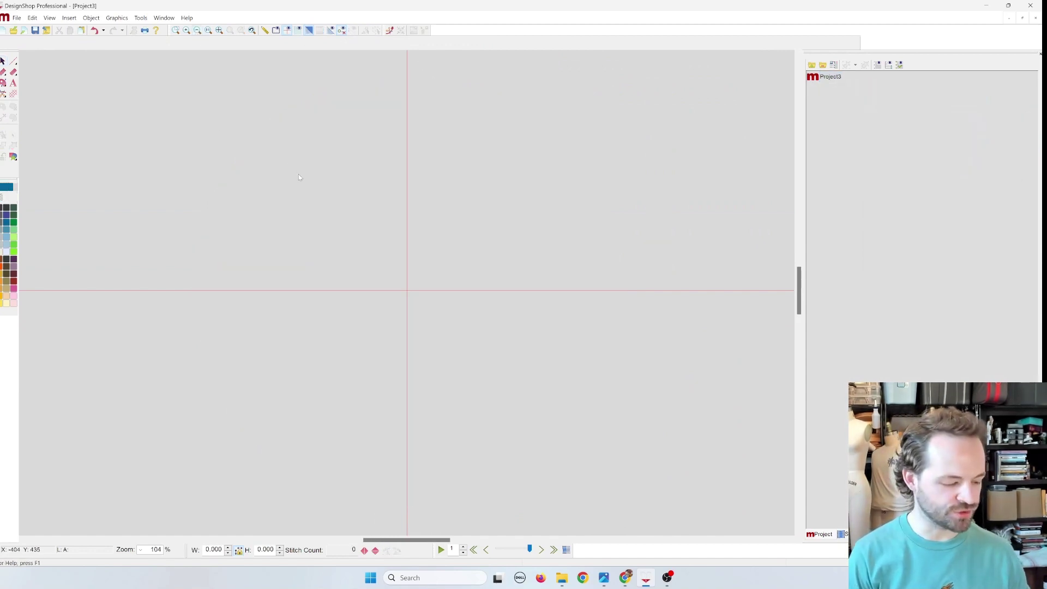
key(f)
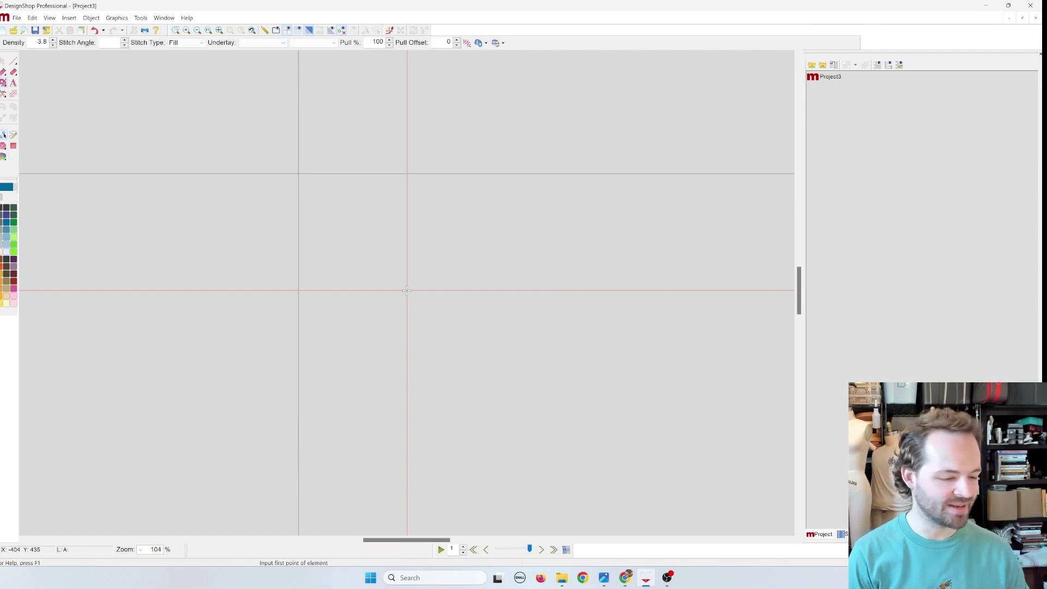
click(299, 174)
right_click(337, 135)
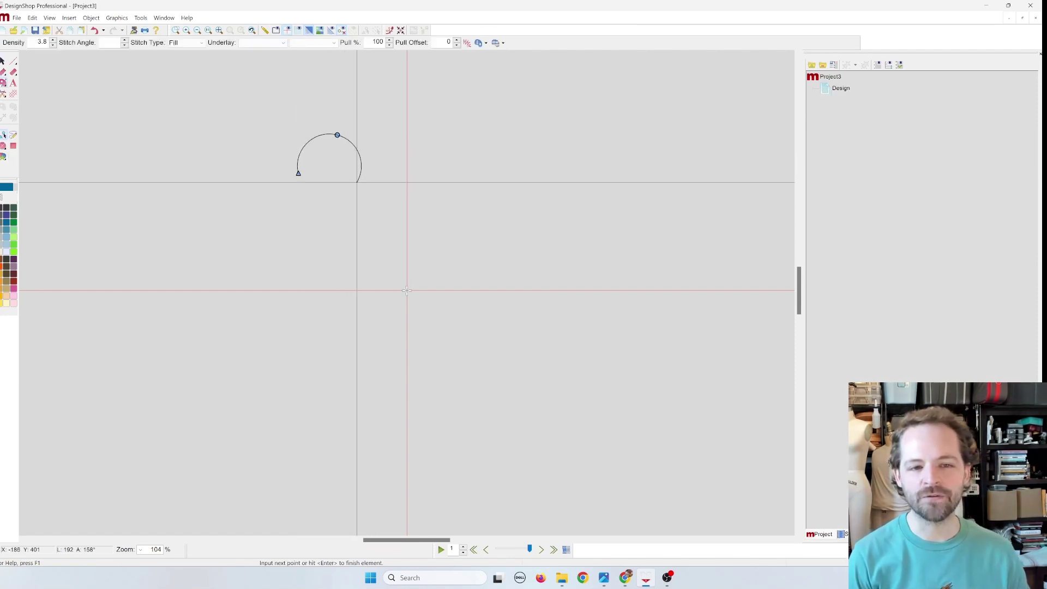
right_click(357, 182)
right_click(422, 178)
right_click(466, 136)
right_click(547, 169)
right_click(560, 262)
right_click(443, 277)
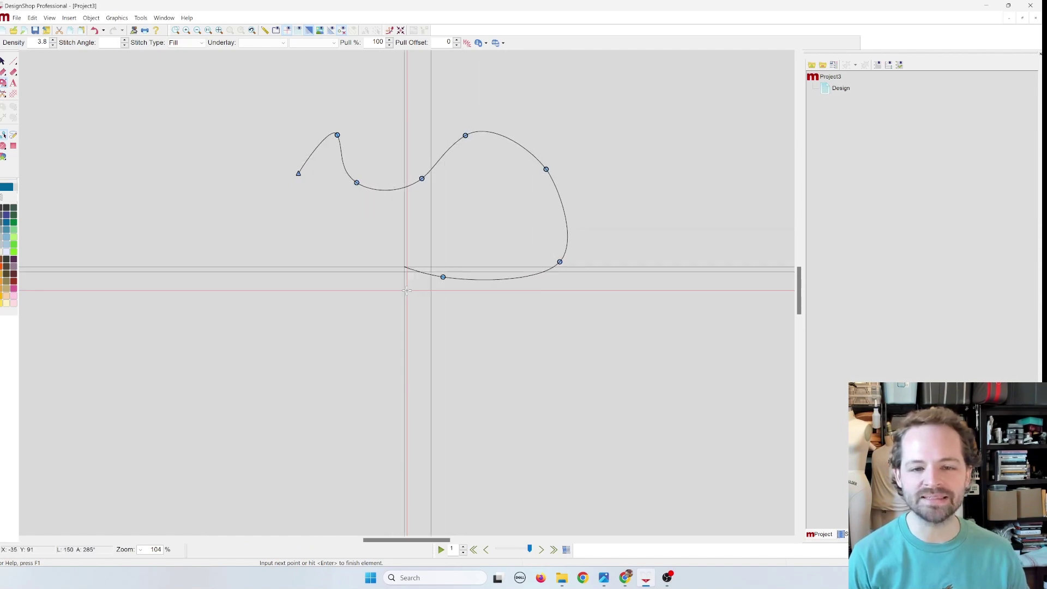
Step: Add five straight corner points to form a pointed tail and a V-shaped notch, and close the fill outline
click(389, 268)
click(343, 357)
click(191, 304)
click(360, 247)
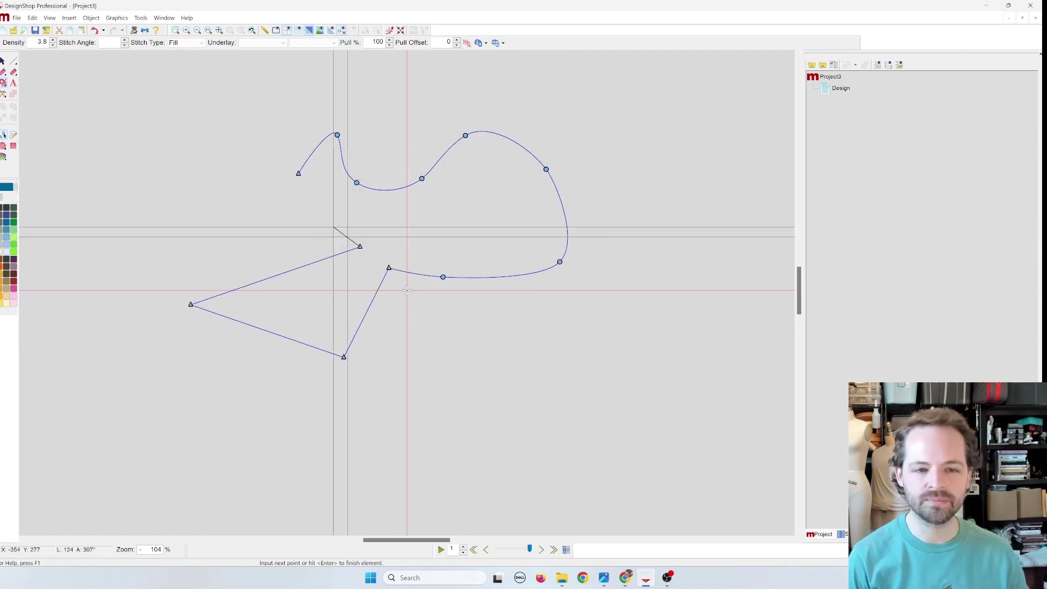
click(265, 197)
key(Return)
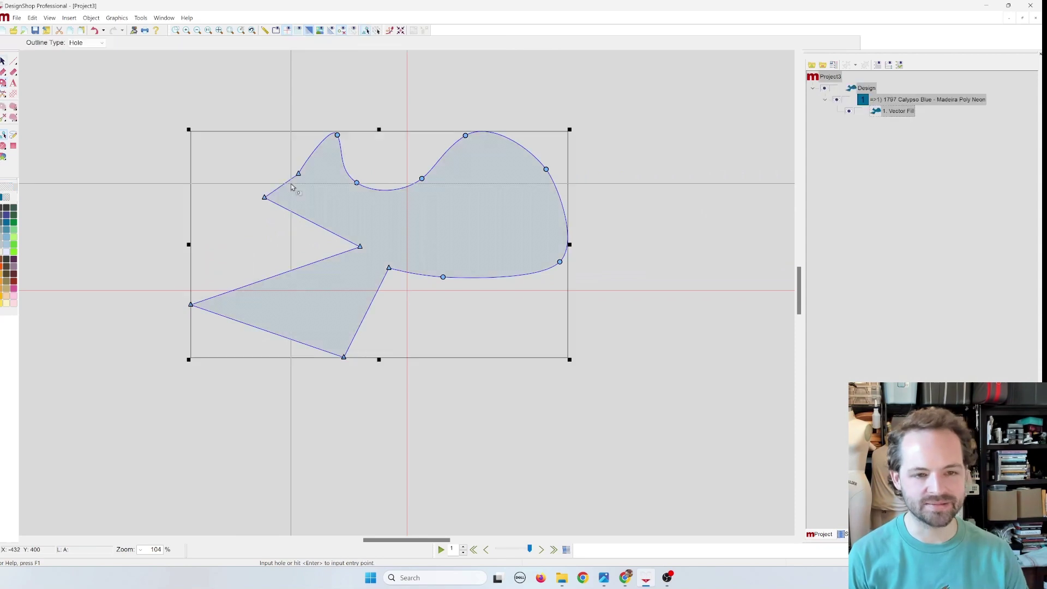
Step: Finish the fill without holes, placing the entry point inside the shape and the exit point outside to its right, and select it
key(Return)
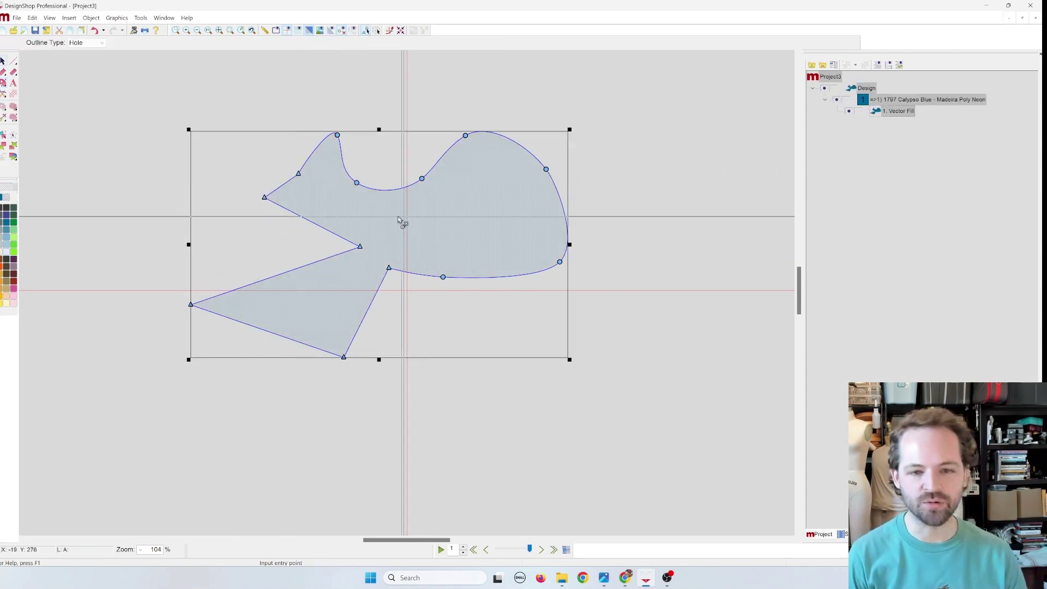
click(396, 215)
click(719, 240)
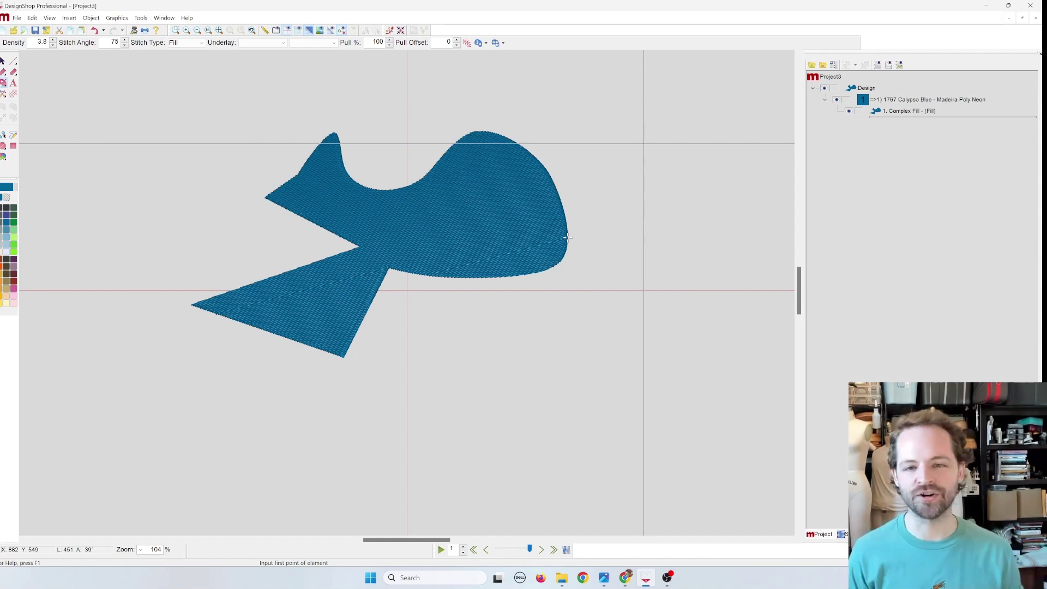
click(883, 111)
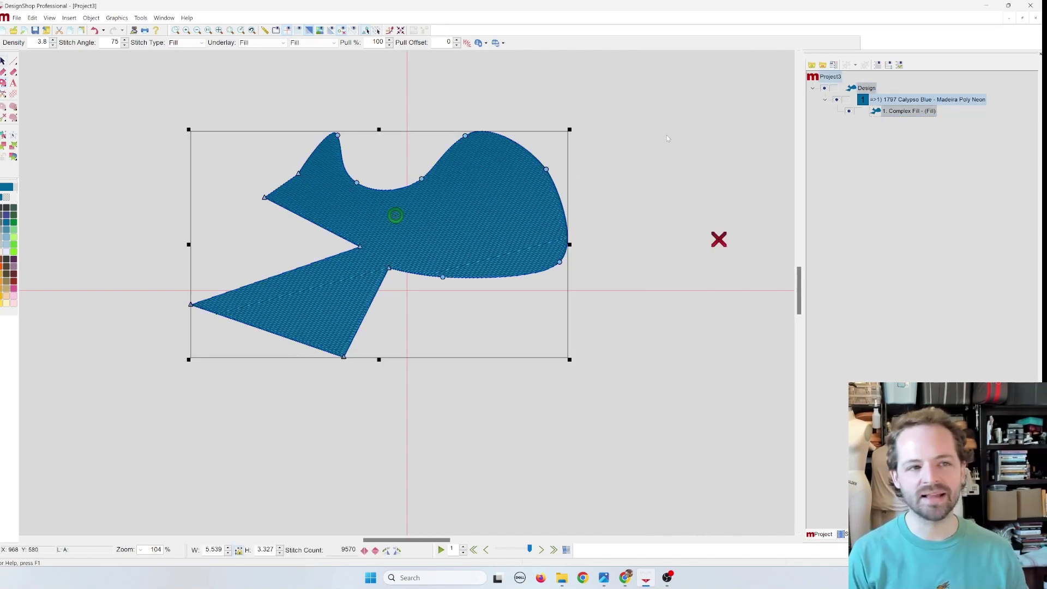
Step: Save the design as Test.ofm in the ADPL Stitched folder, replacing the existing file, and select its complex fill
click(16, 18)
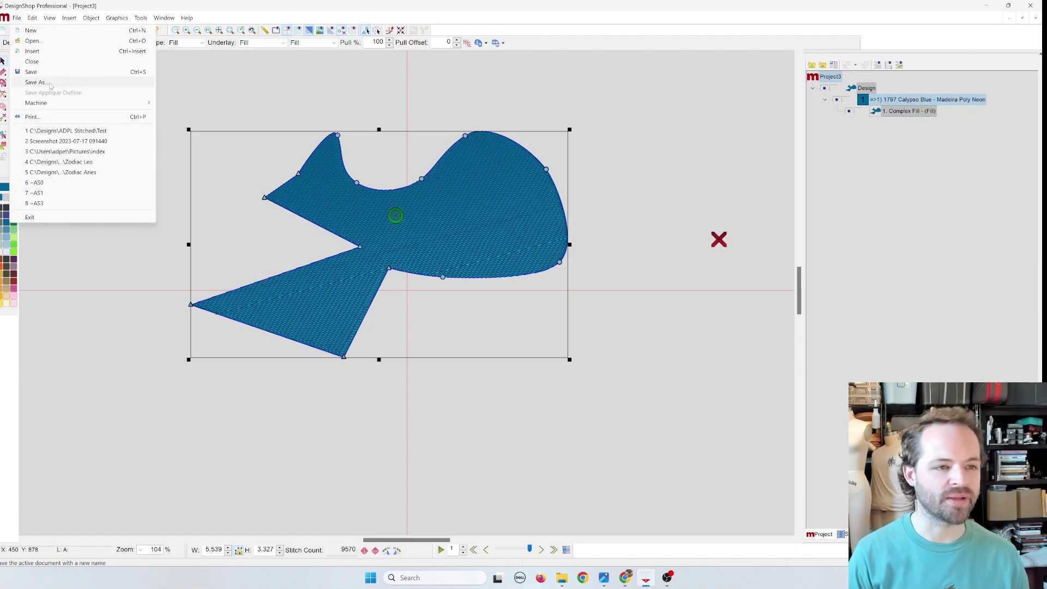
click(36, 83)
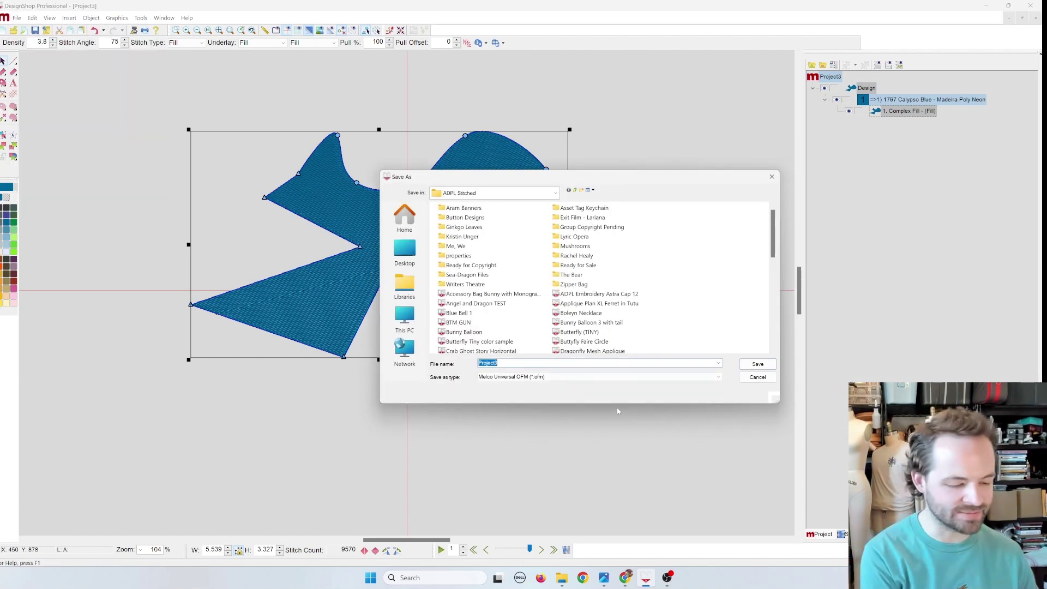
text(Test)
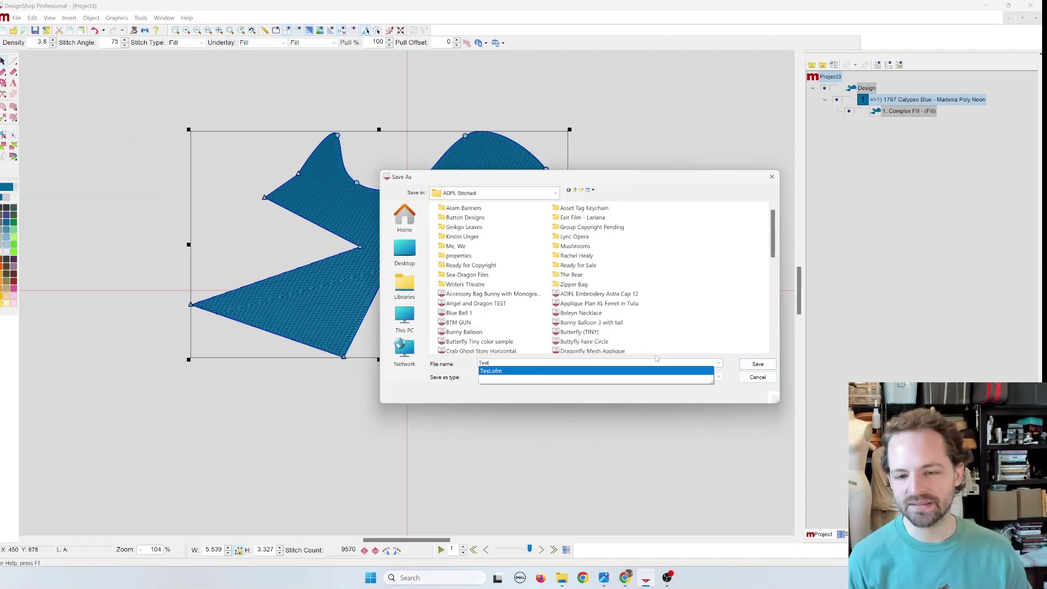
click(567, 374)
click(757, 364)
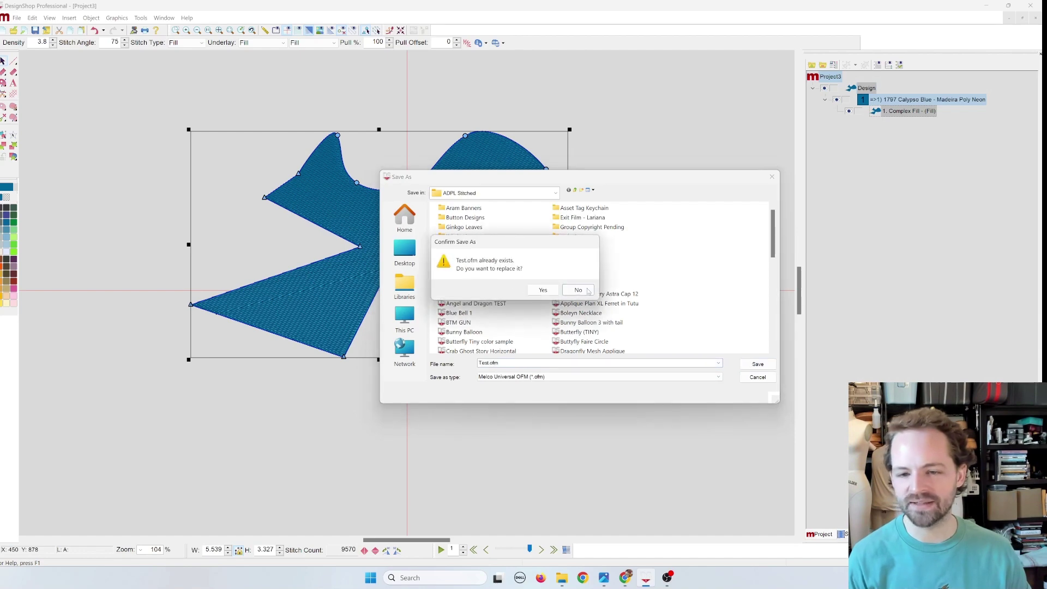
click(541, 290)
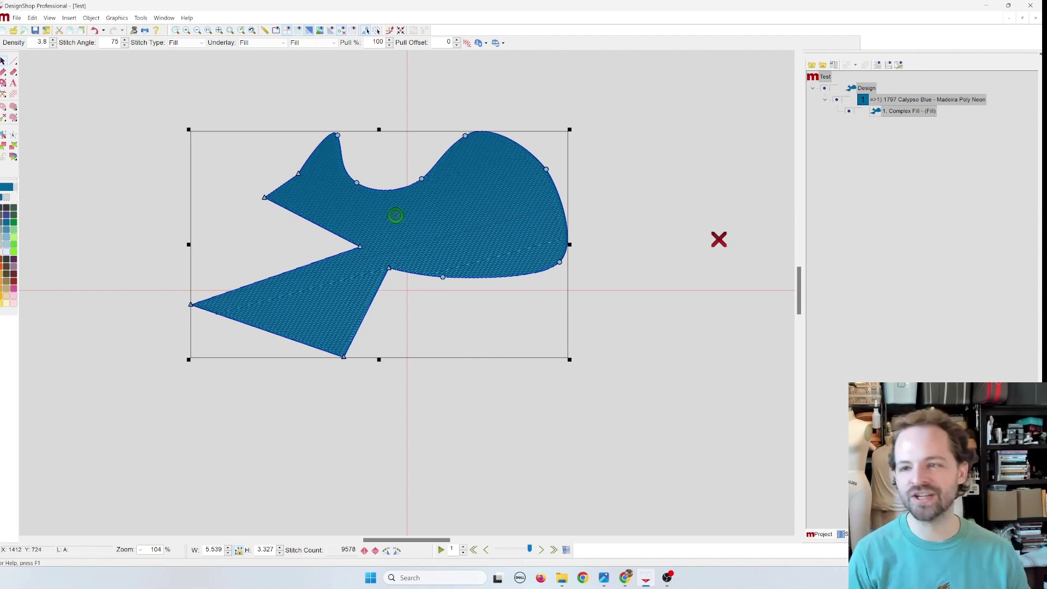
click(909, 110)
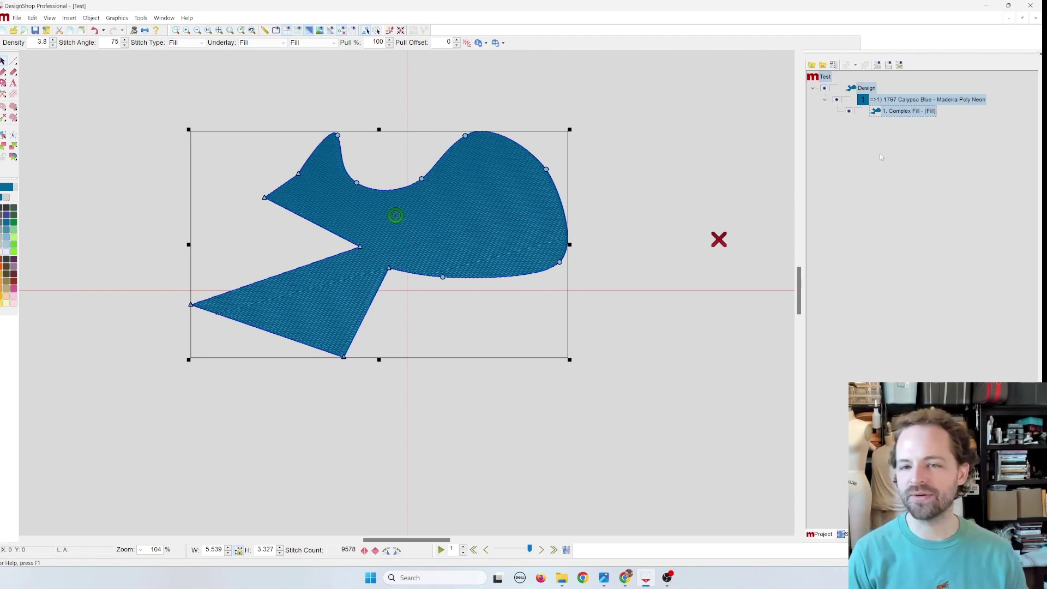
Step: Duplicate the Calypso Blue complex fill and recolor the lower copy to 1850 Fluorescent green
key(ctrl+d)
click(907, 111)
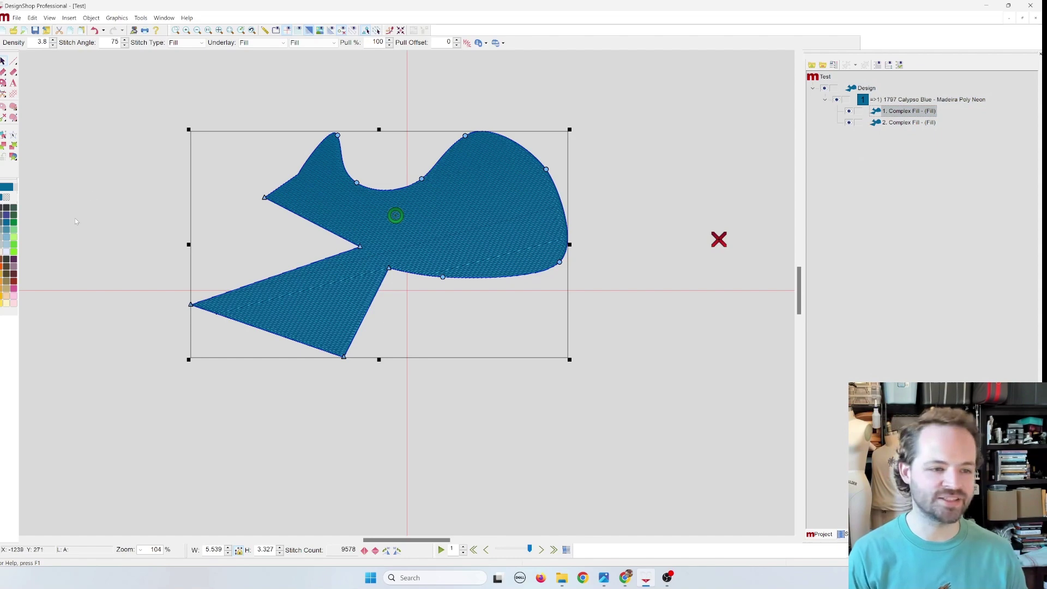
click(16, 248)
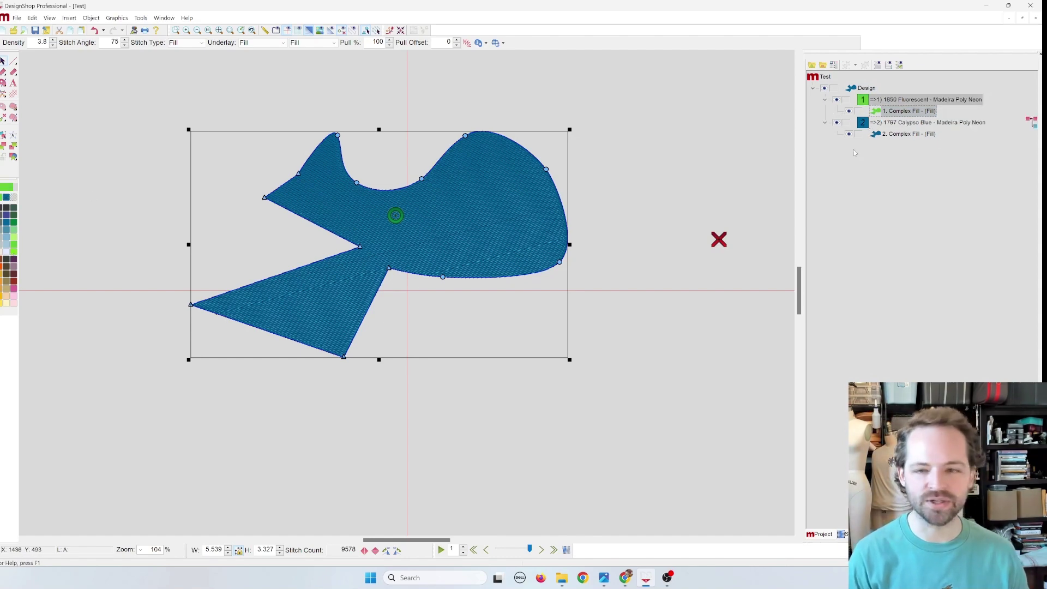
Step: Offset the outline of the Fluorescent green fill outward to form a border around the blue shape
right_click(937, 111)
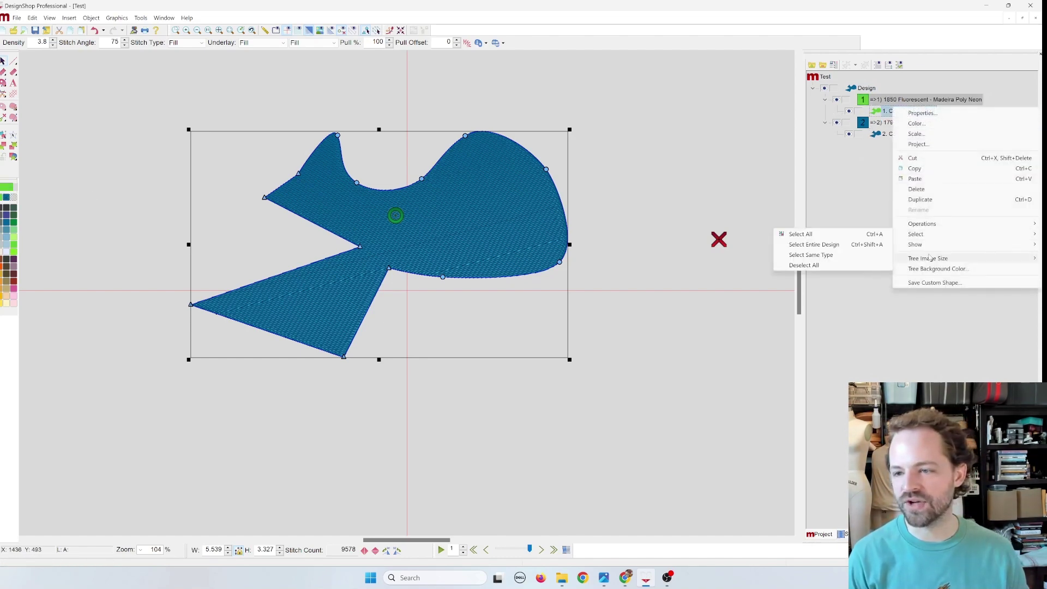
mouse_move(923, 224)
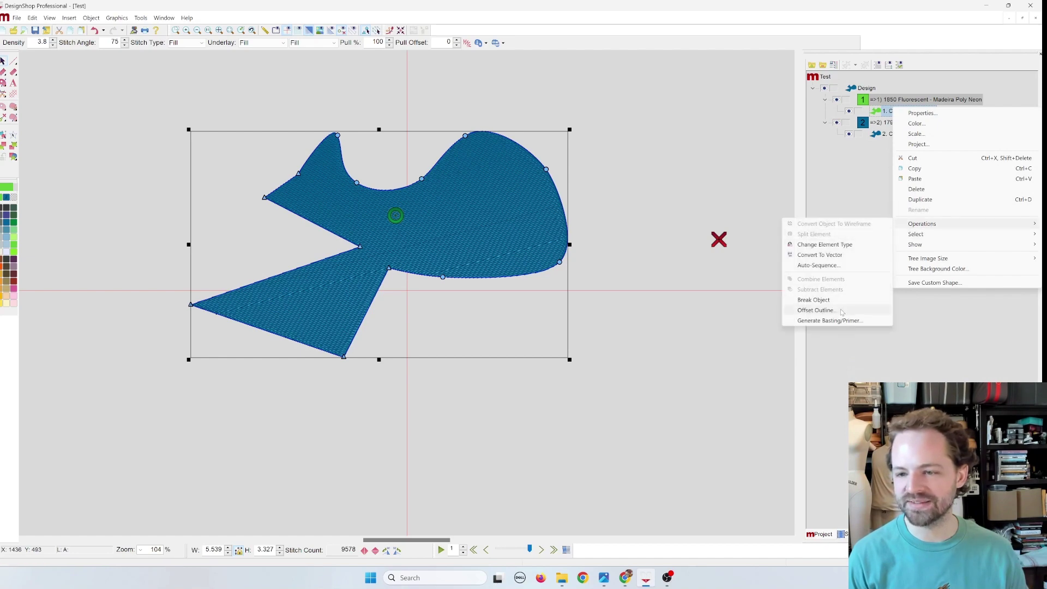
click(842, 312)
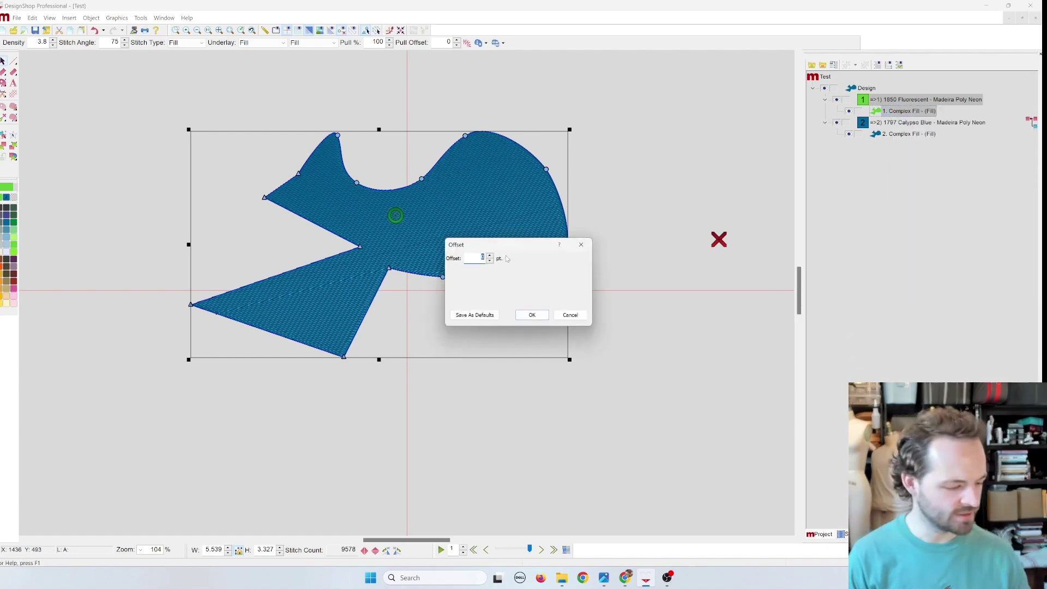
text(3)
click(537, 315)
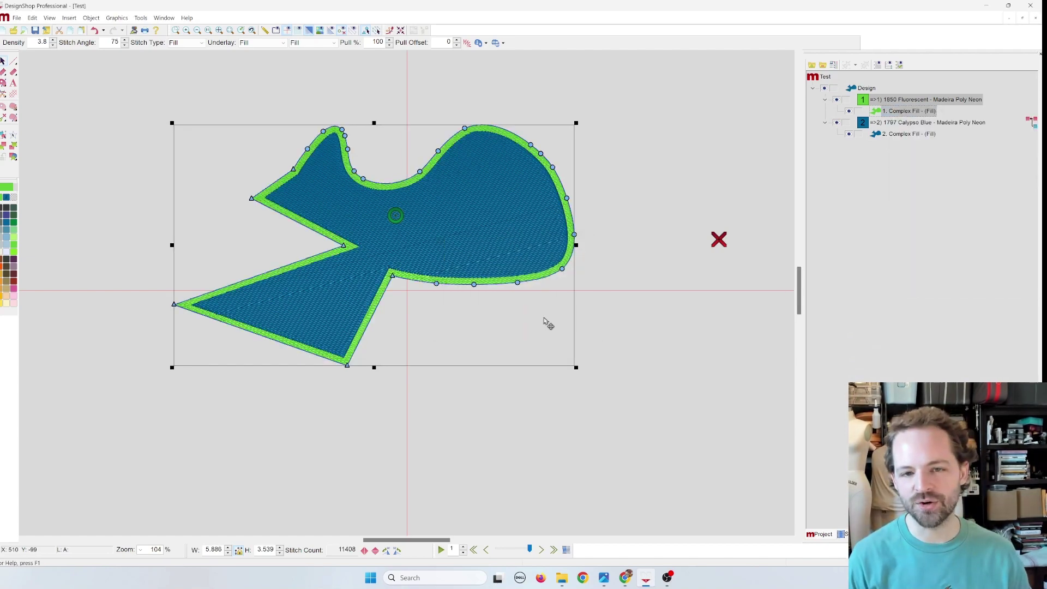
Step: Duplicate the enlarged green fill and recolor the first copy to Floral Pink
right_click(894, 109)
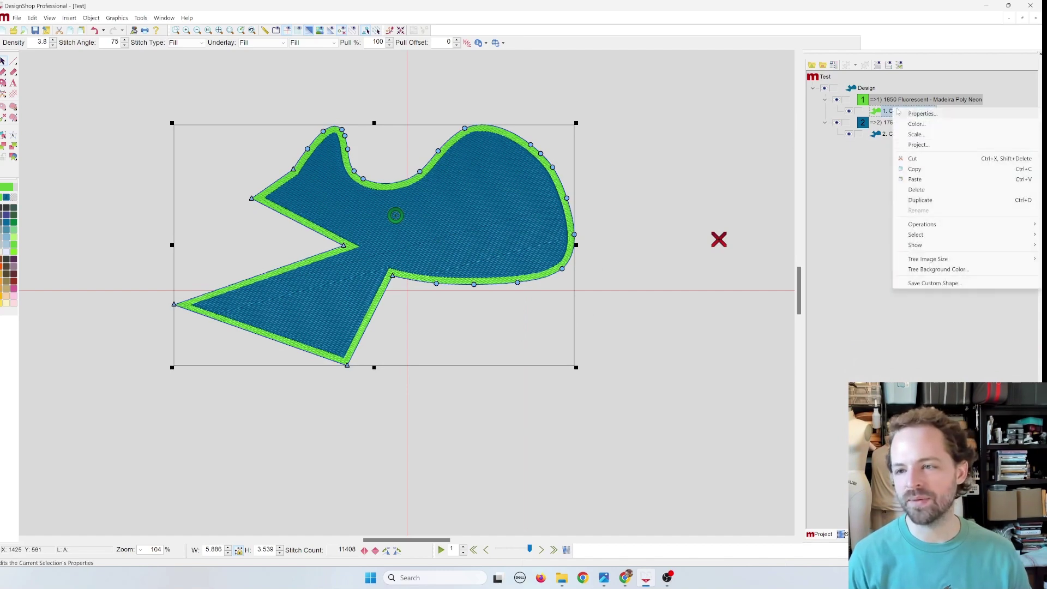
key(Escape)
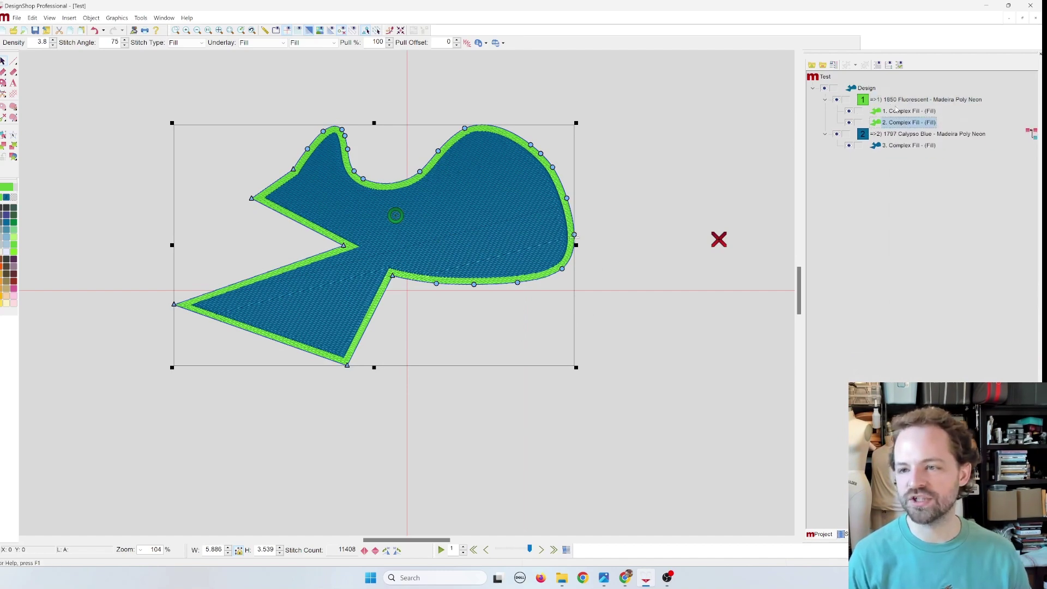
click(896, 110)
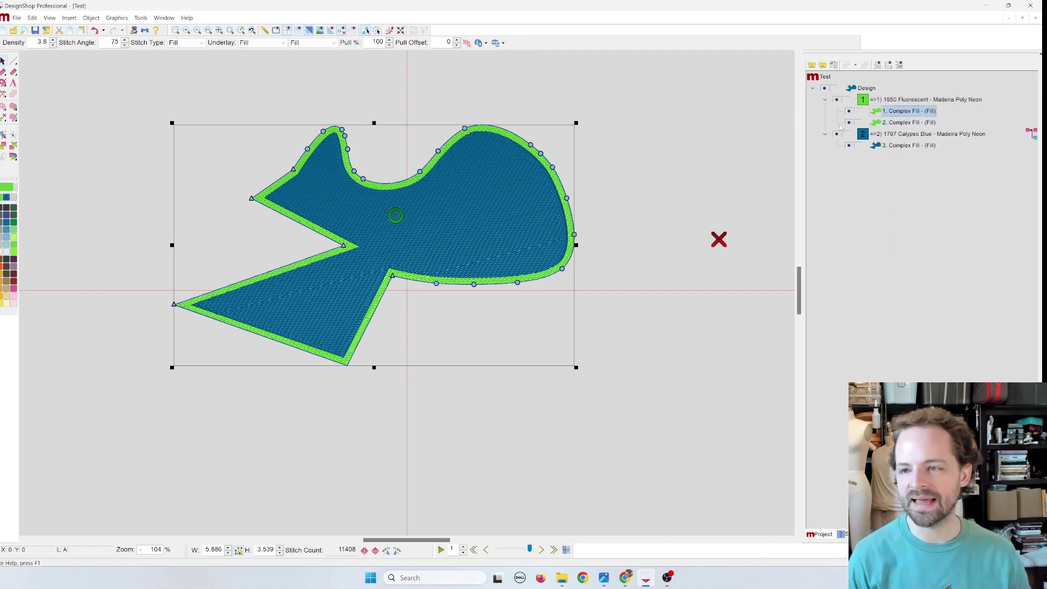
click(15, 294)
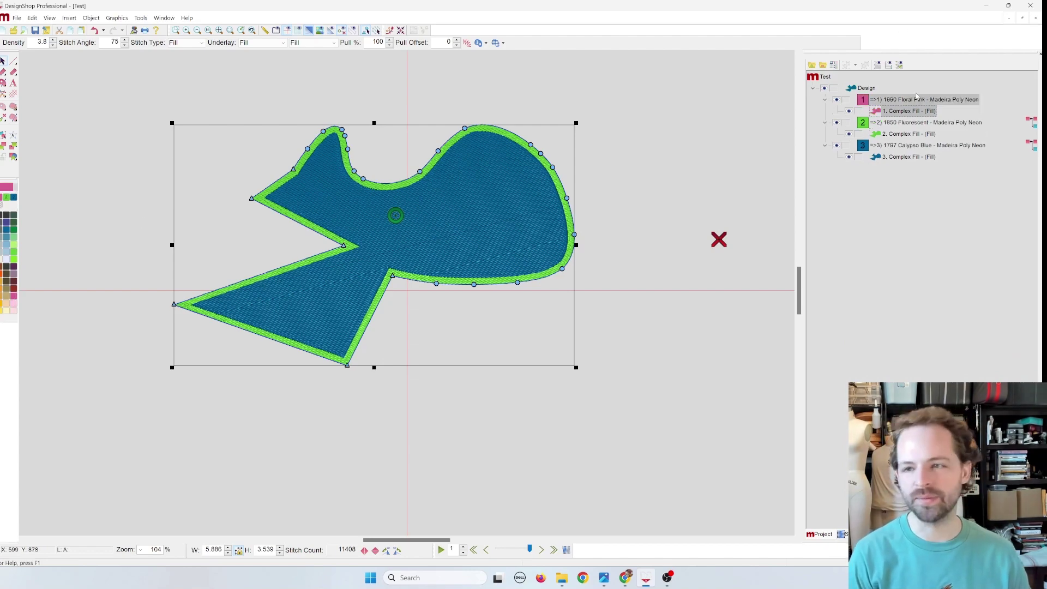
Step: Offset the outline of the Floral Pink fill by 25 pt and clear the selection
right_click(895, 110)
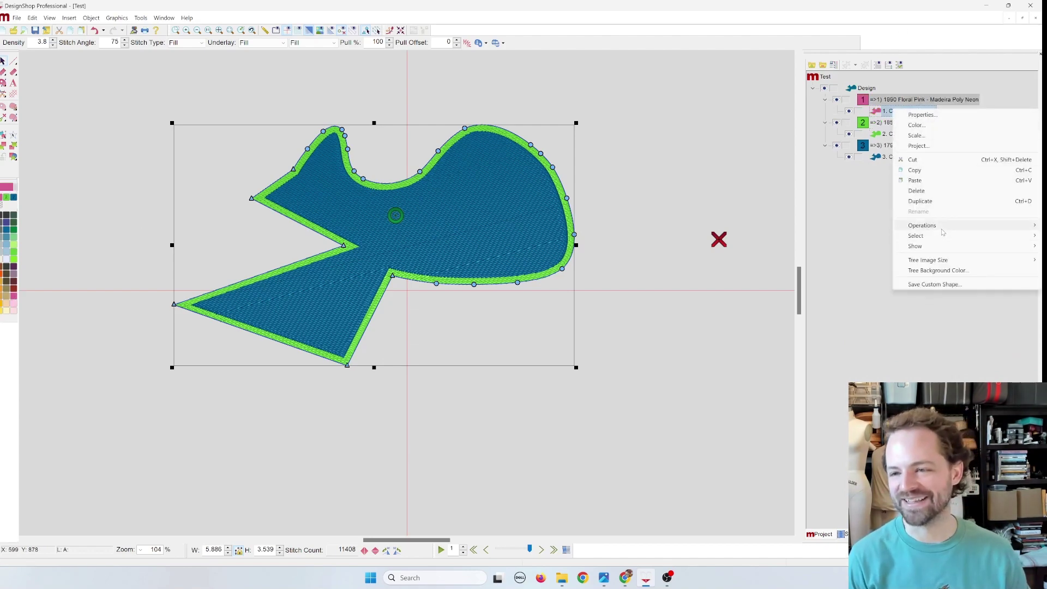
mouse_move(943, 233)
click(861, 322)
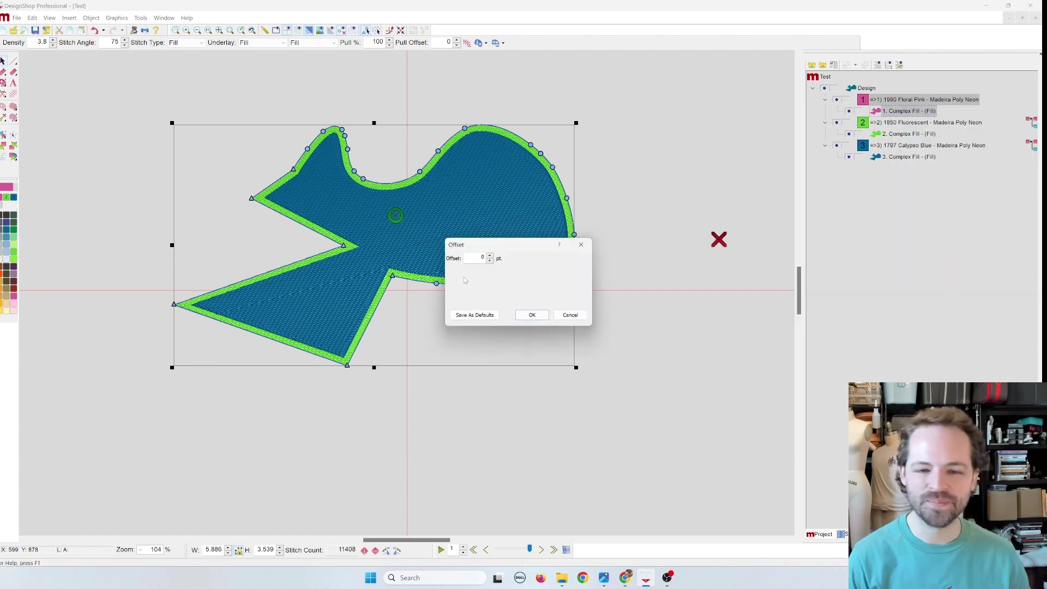
double_click(474, 258)
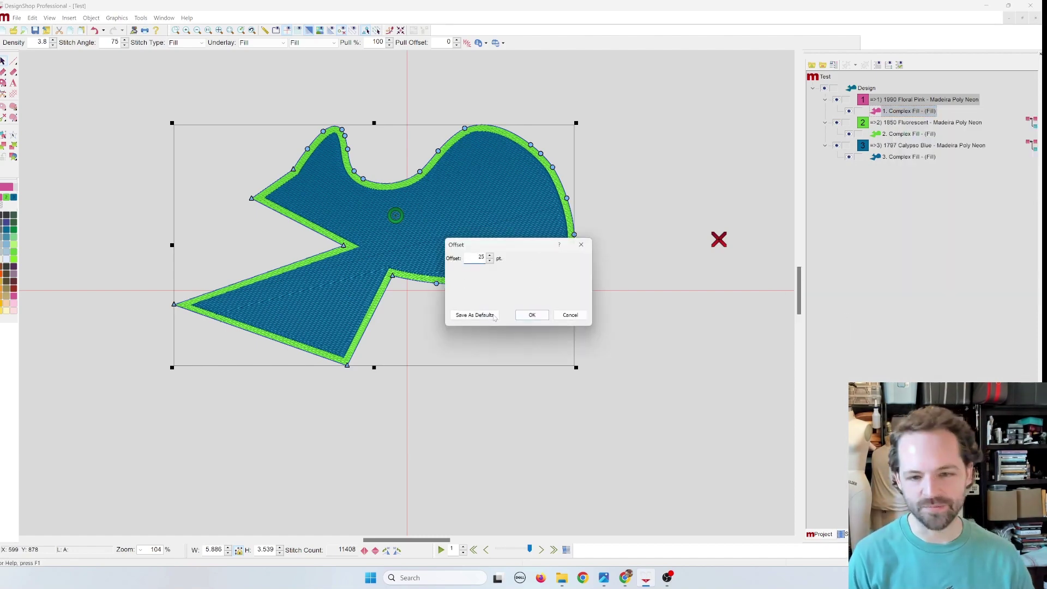
click(532, 315)
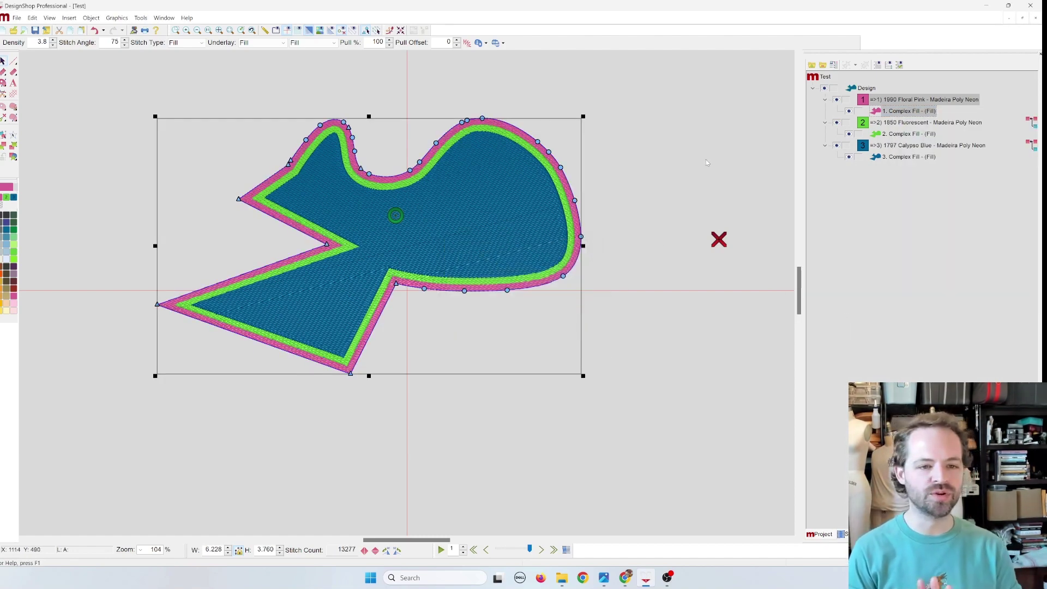
key(Escape)
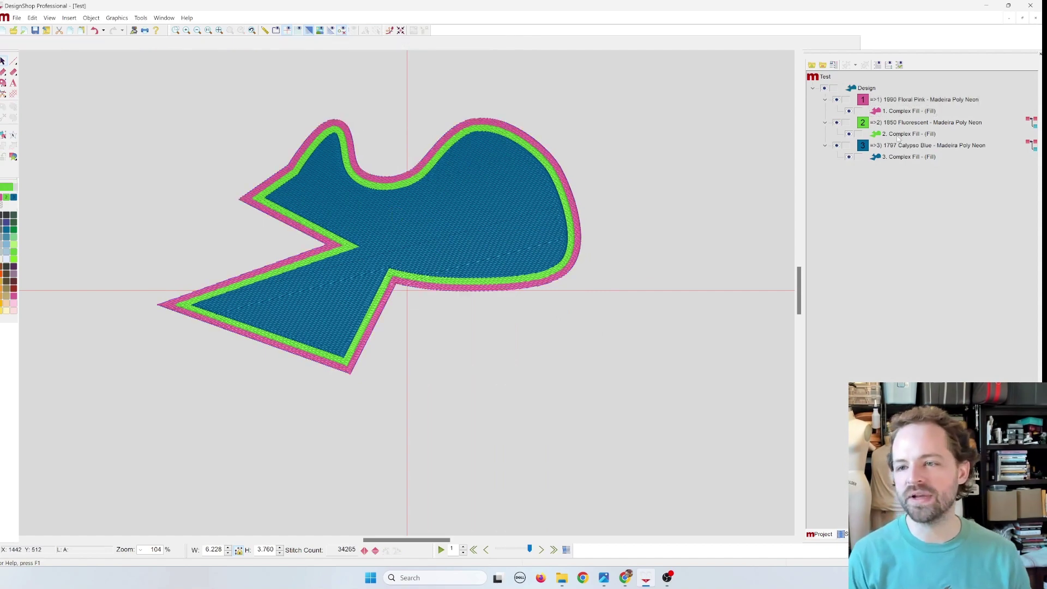
Step: Select the green and Calypso Blue fills together and subtract the blue shape from the green fill
click(899, 135)
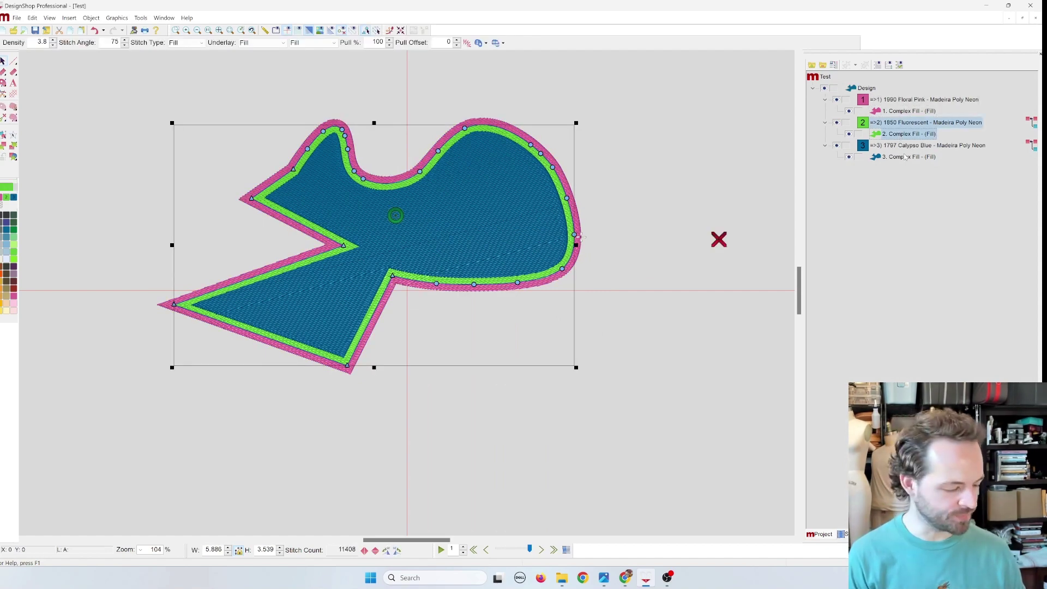
ctrl+click(907, 158)
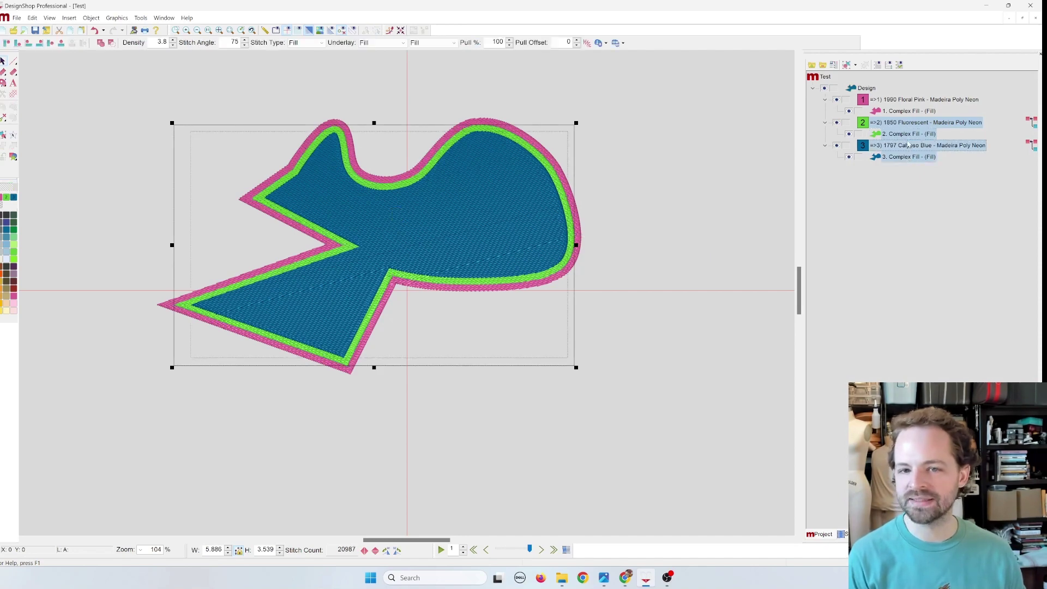
right_click(908, 144)
click(916, 179)
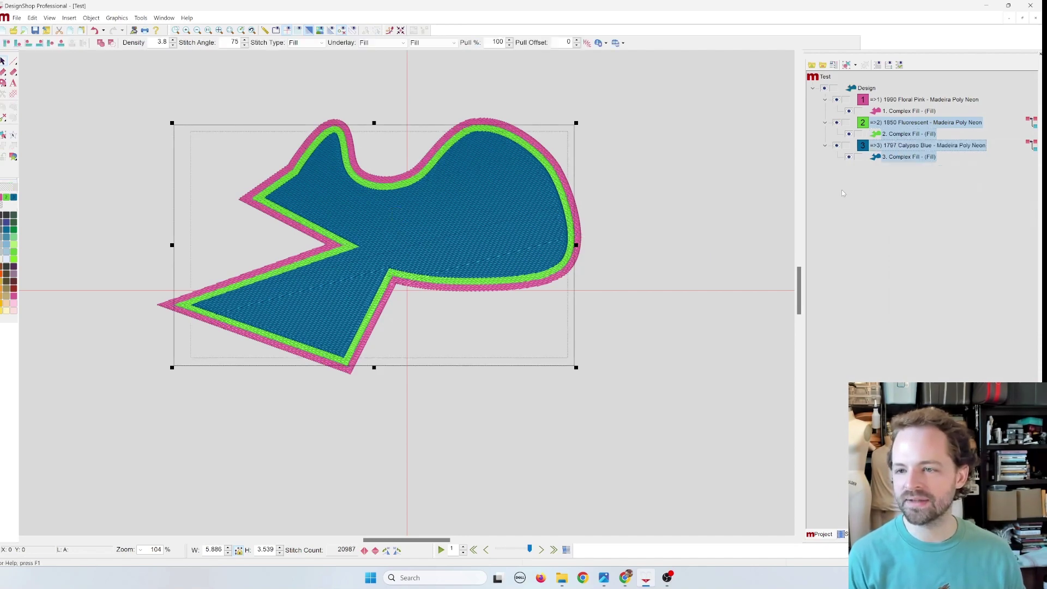
click(896, 157)
ctrl+click(896, 147)
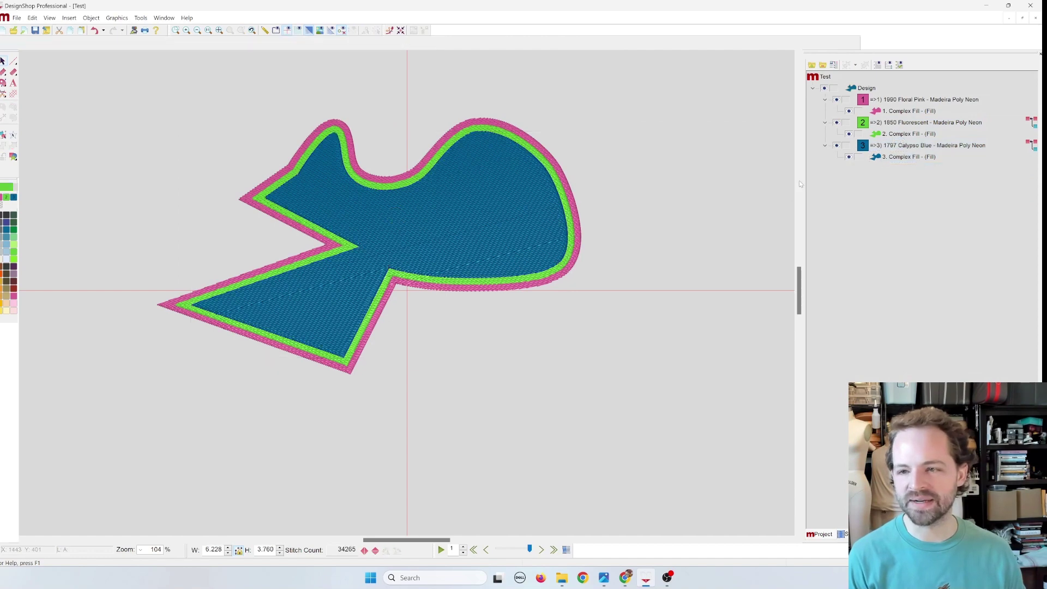
ctrl+click(899, 123)
ctrl+click(902, 158)
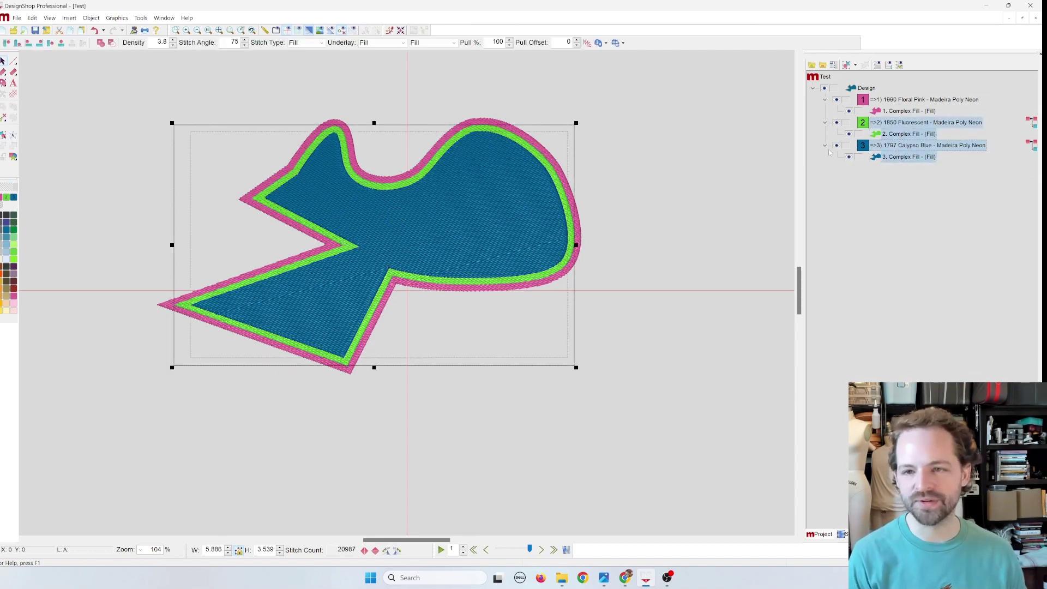
click(112, 42)
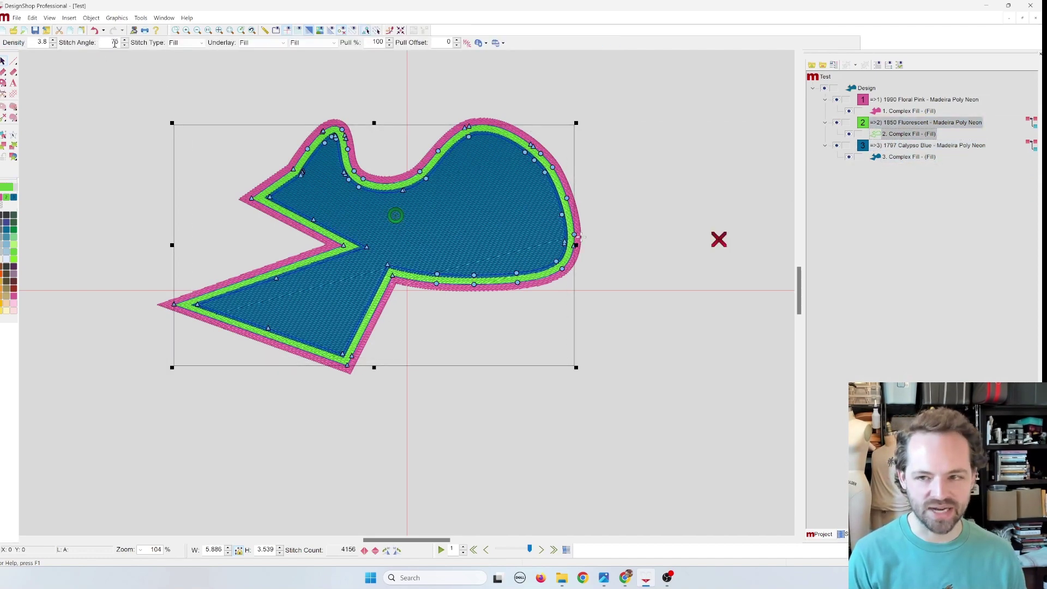
Step: Check the subtracted green fill by hiding and reshowing the blue layer, and likewise the pink layer
click(837, 146)
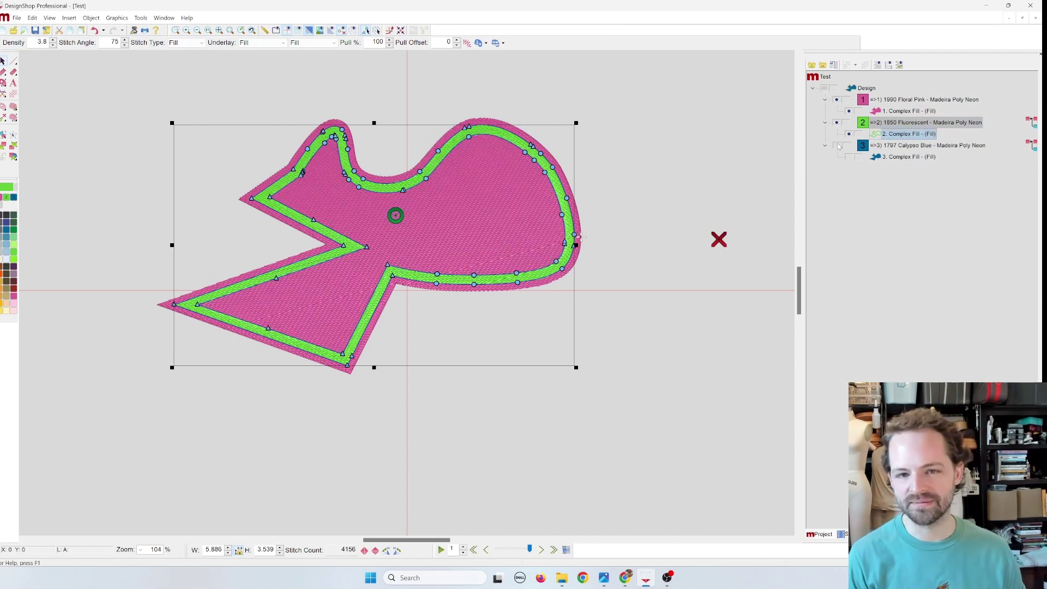
click(838, 145)
click(837, 101)
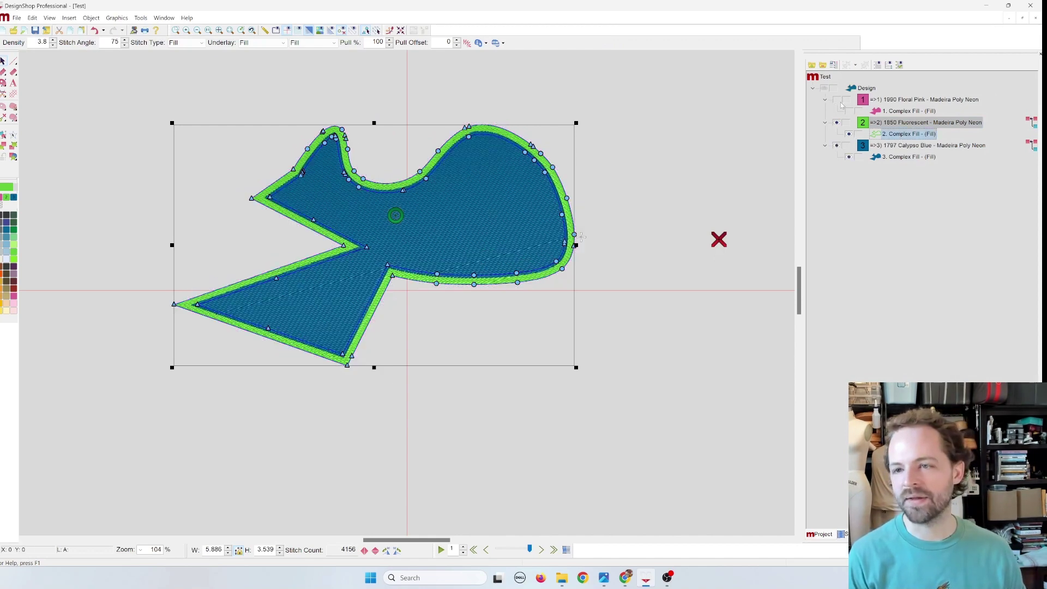
click(837, 101)
Step: Select the Floral Pink fill along with the green border and subtract the green shape from the pink
ctrl+click(922, 99)
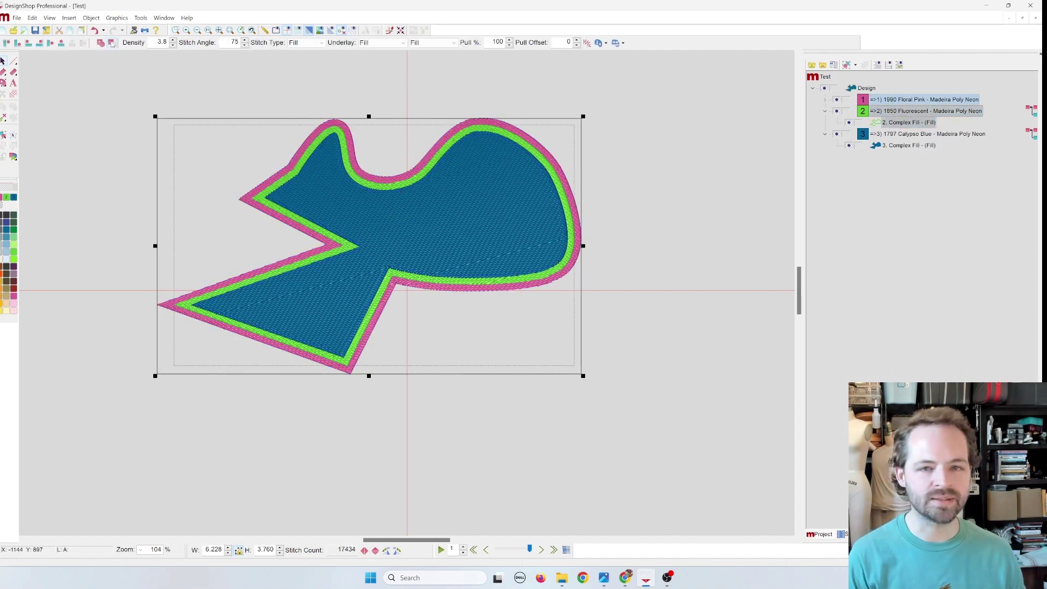
click(862, 101)
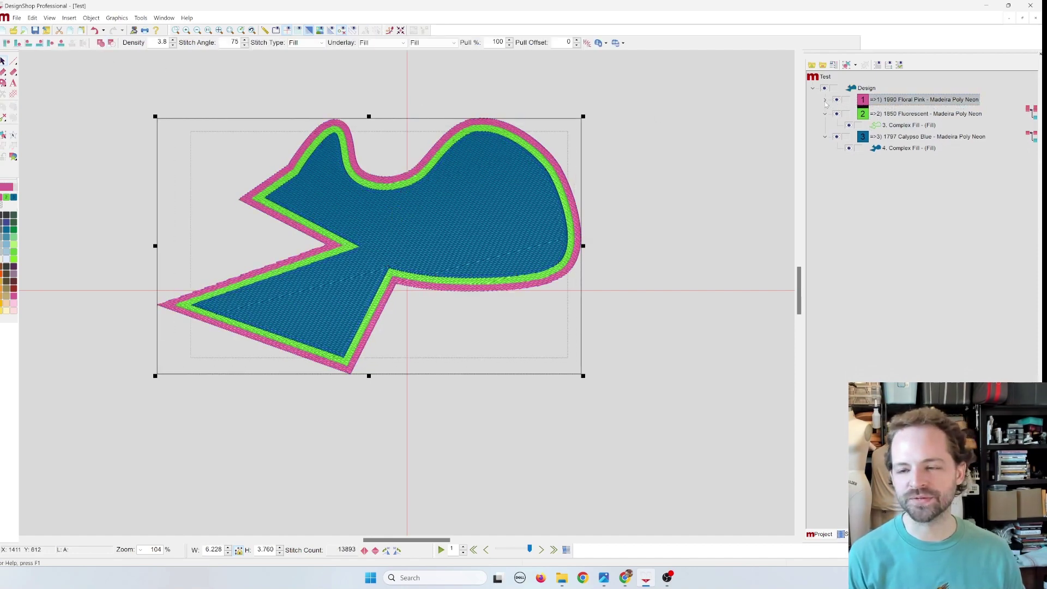
Step: Isolate the pink layer, delete its leftover inner complex fill, and show the whole design again with nothing selected
click(900, 111)
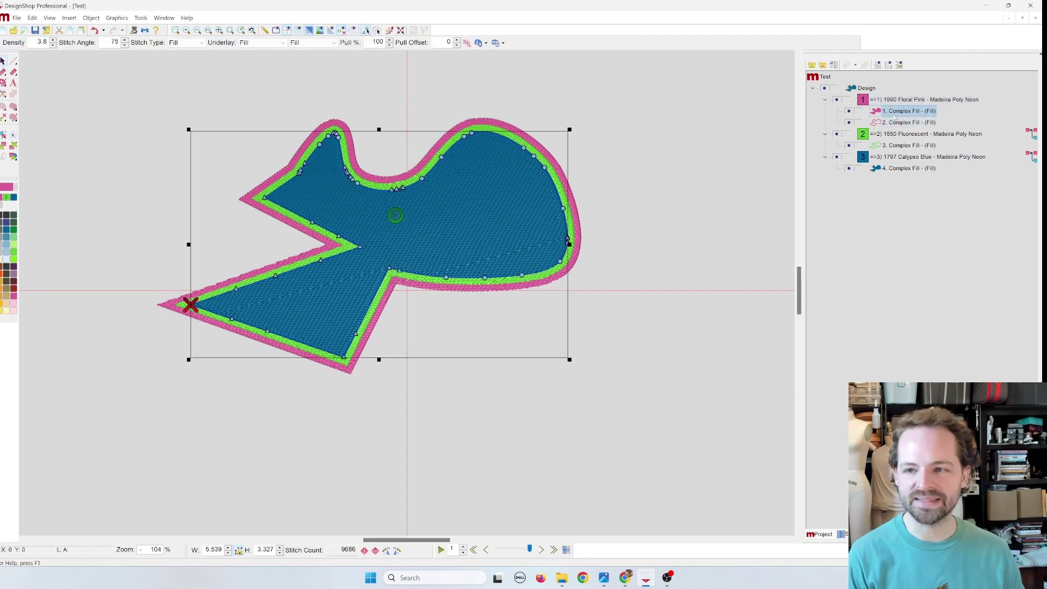
click(837, 133)
click(838, 157)
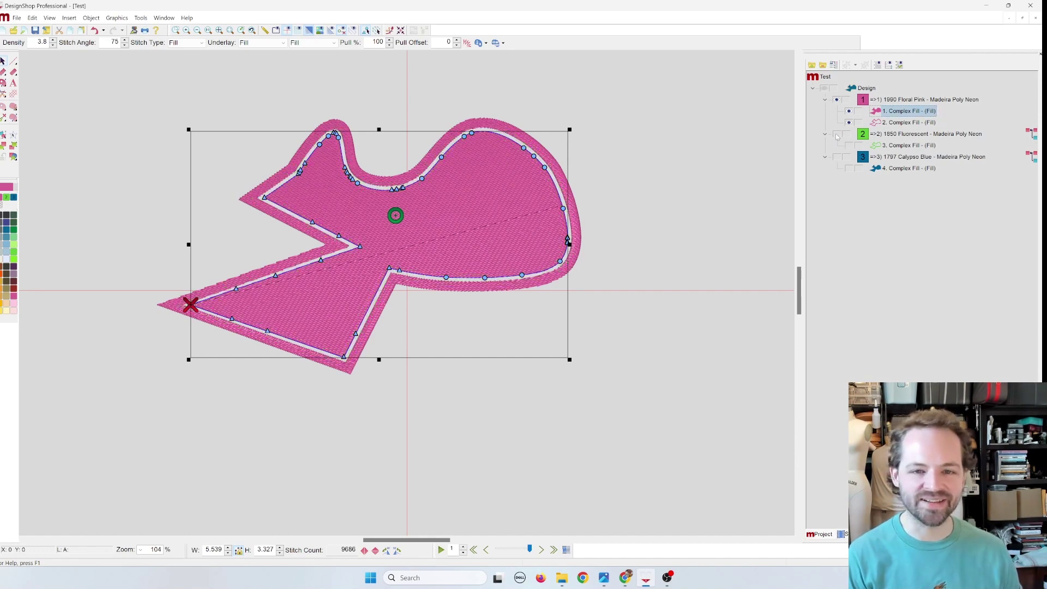
right_click(909, 115)
click(934, 194)
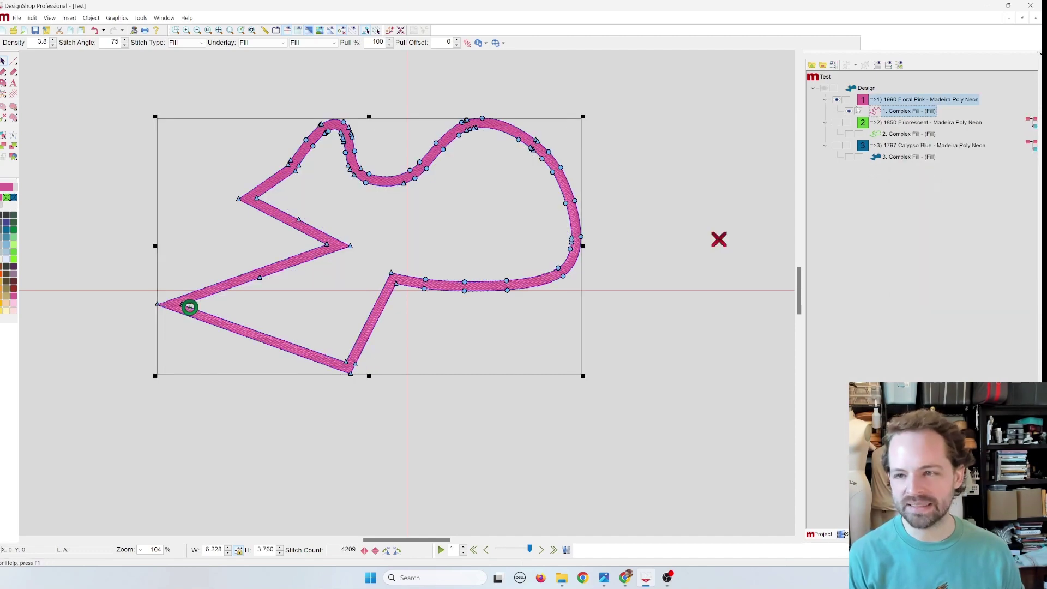
click(824, 88)
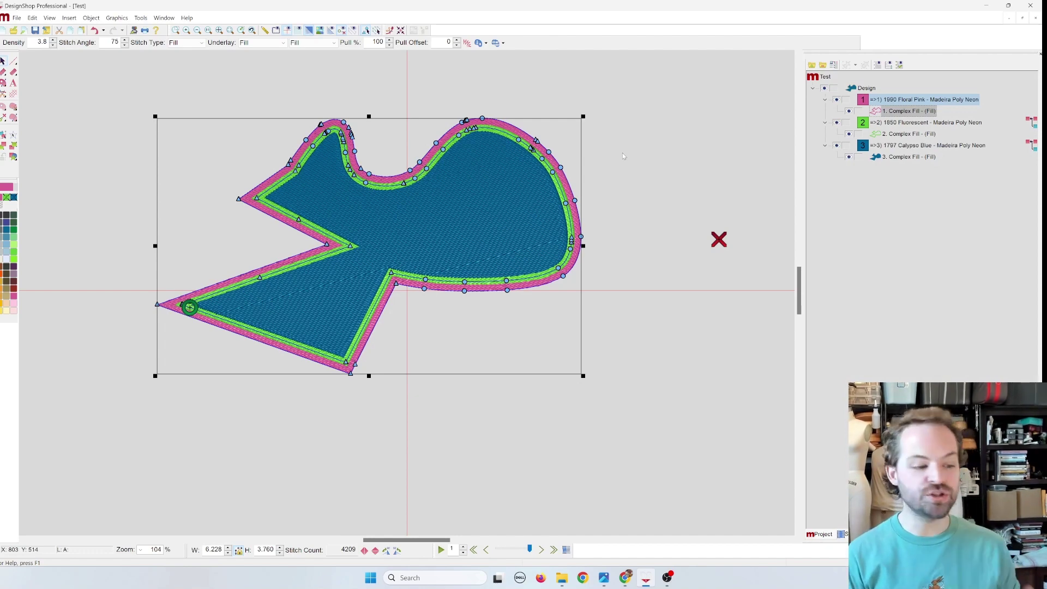
click(672, 70)
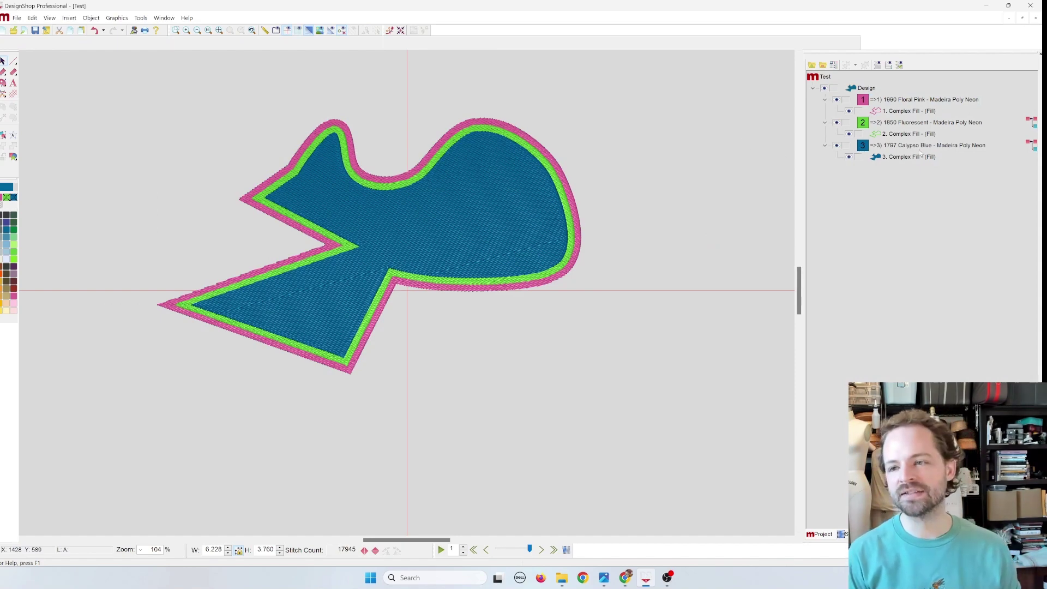
Step: Adjust the direction line of the green border's complex fill across the border near the inner notch, bringing its stitch angle to 118
click(904, 158)
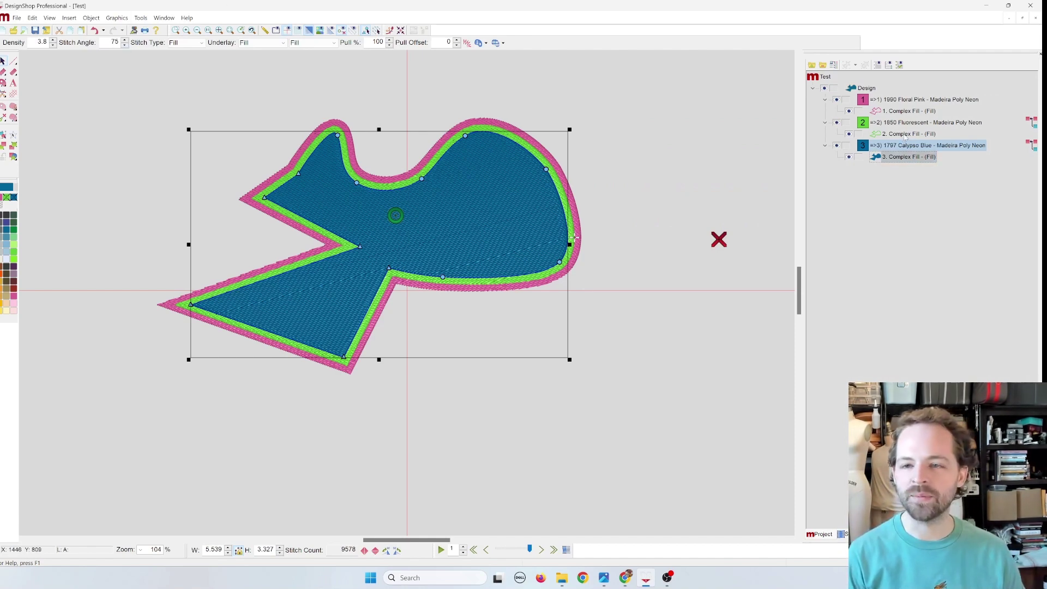
click(904, 134)
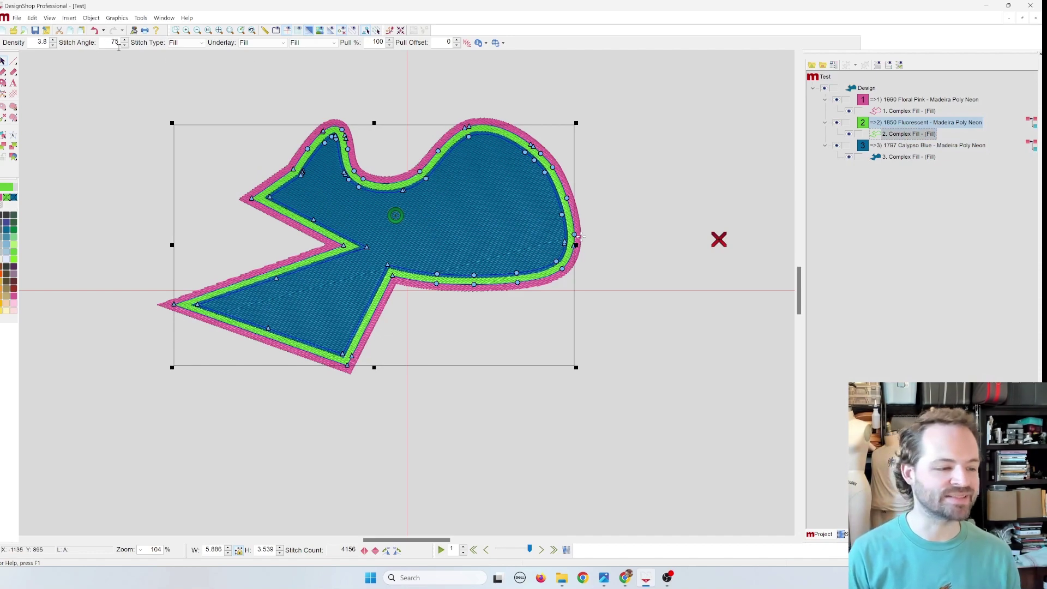
click(13, 118)
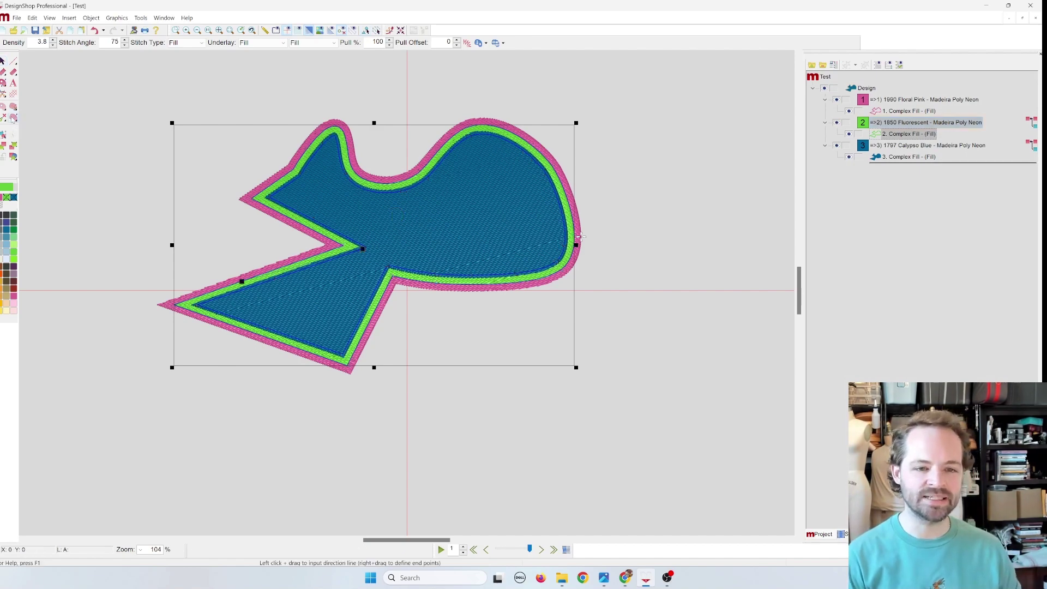
click(243, 281)
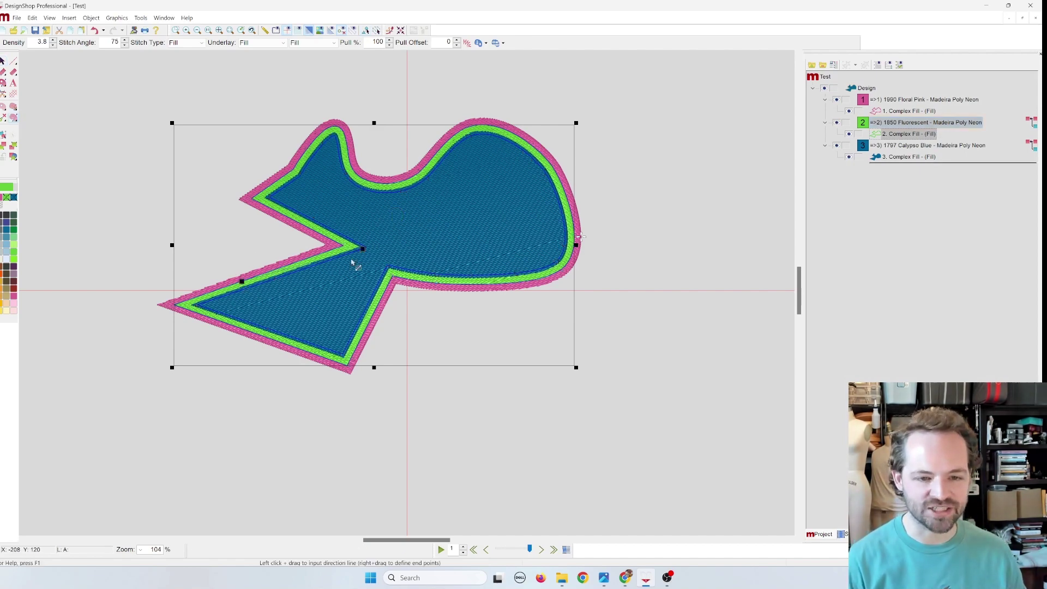
click(188, 31)
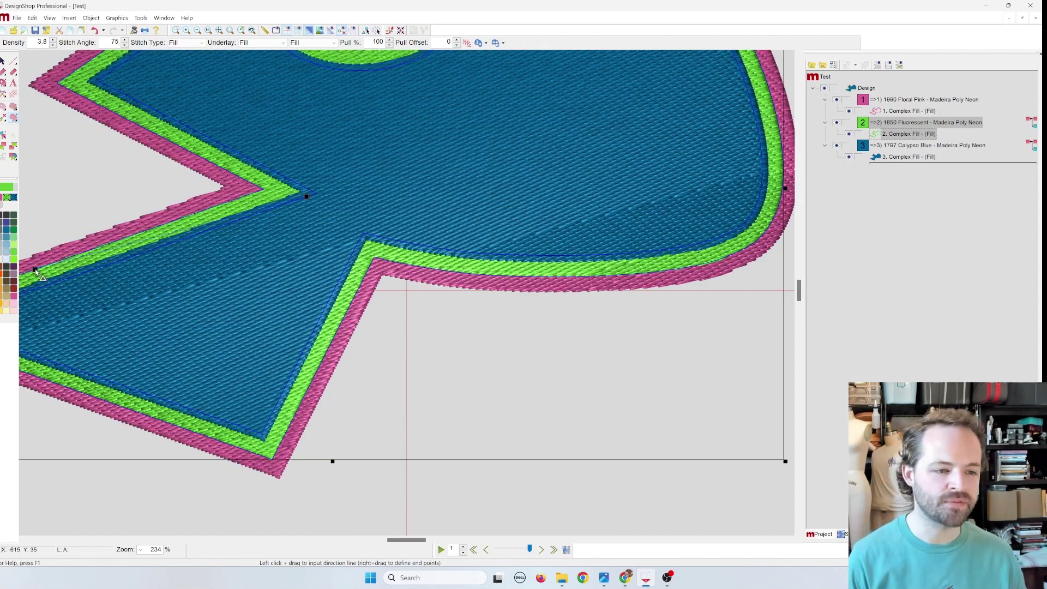
mouse_move(306, 195)
mouse_down()
mouse_move(243, 145)
mouse_move(322, 152)
mouse_move(316, 138)
mouse_move(373, 173)
mouse_move(480, 140)
mouse_move(301, 191)
mouse_move(322, 194)
mouse_up()
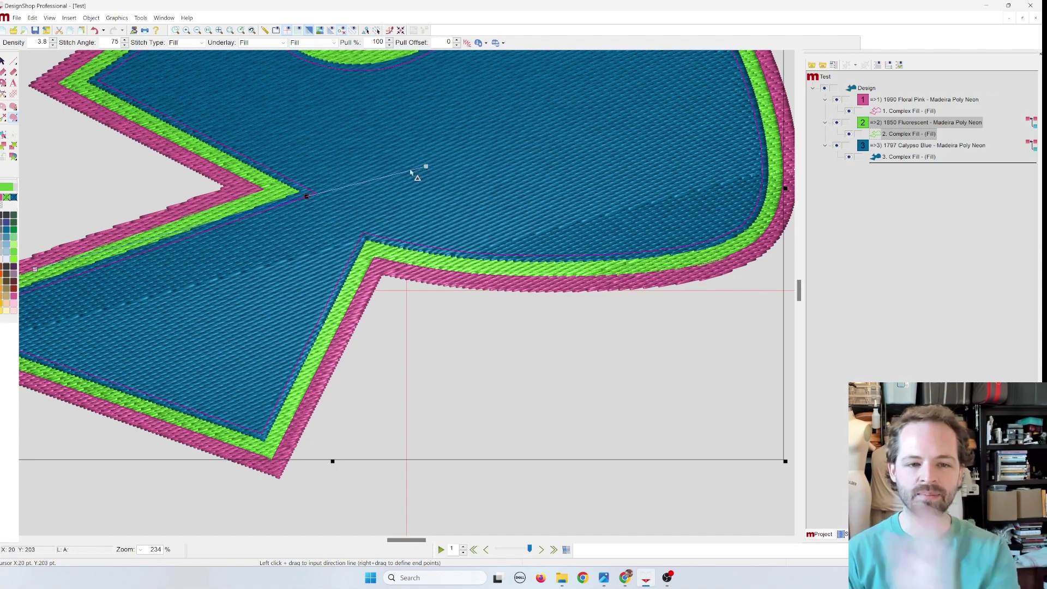
mouse_move(308, 194)
mouse_down()
mouse_move(443, 144)
mouse_move(402, 117)
mouse_move(280, 101)
mouse_move(175, 112)
mouse_move(130, 133)
mouse_move(200, 100)
mouse_move(272, 93)
mouse_move(201, 128)
mouse_move(229, 146)
mouse_move(146, 142)
mouse_move(163, 210)
mouse_up()
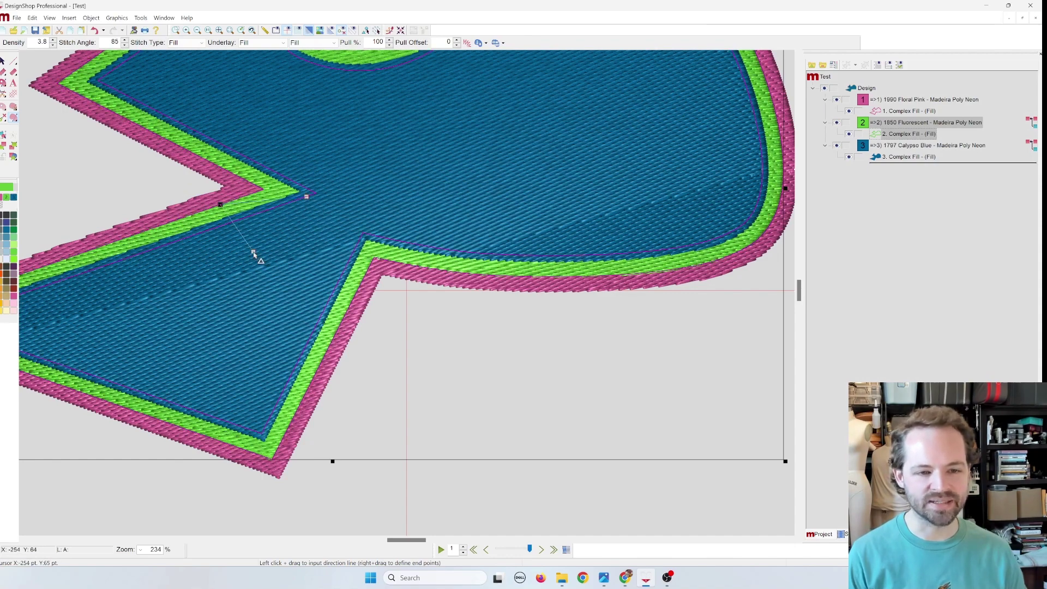
drag(307, 197, 336, 240)
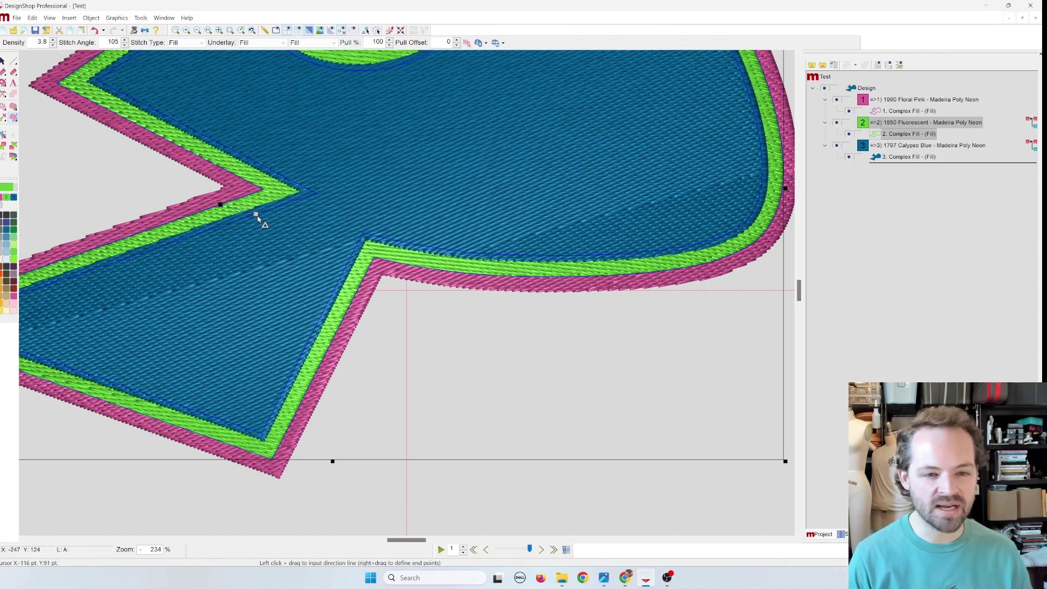
drag(256, 215, 261, 230)
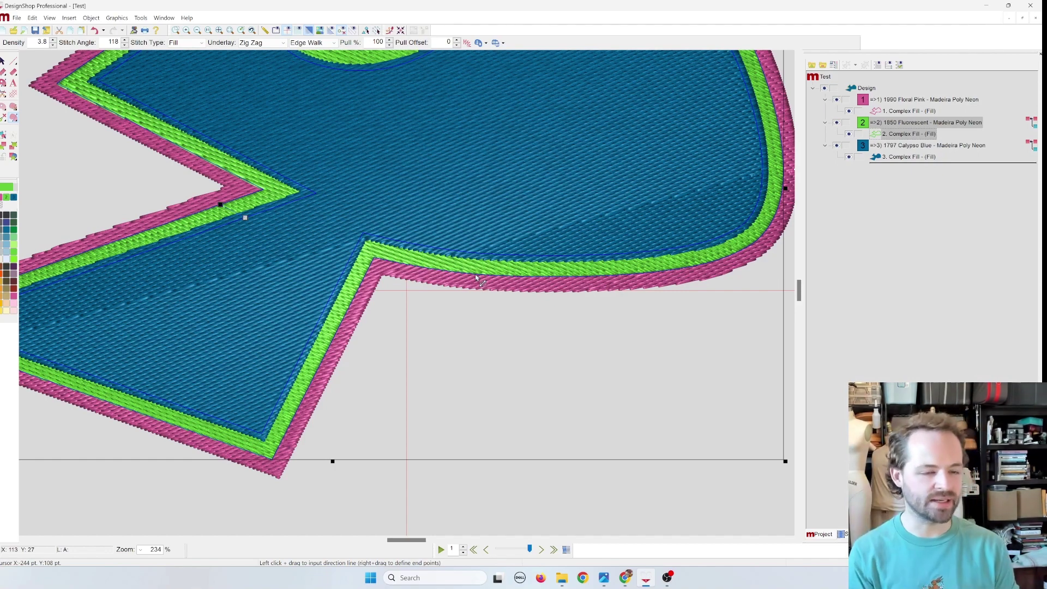
Step: Set the stitch type of the Floral Pink border's complex fill to Satin
click(916, 100)
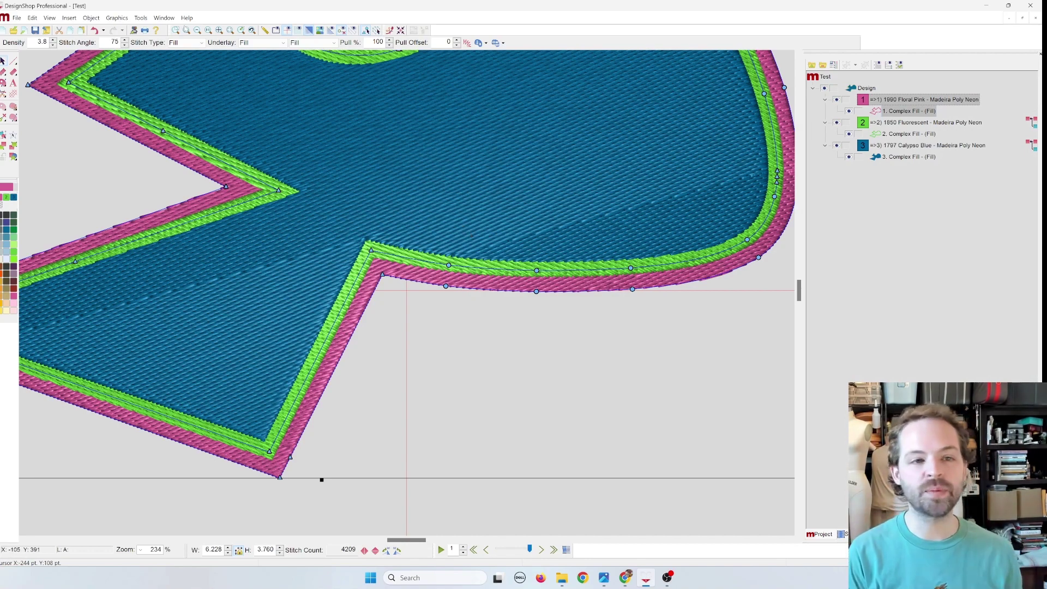
click(198, 31)
scroll(367, 212, up, 1)
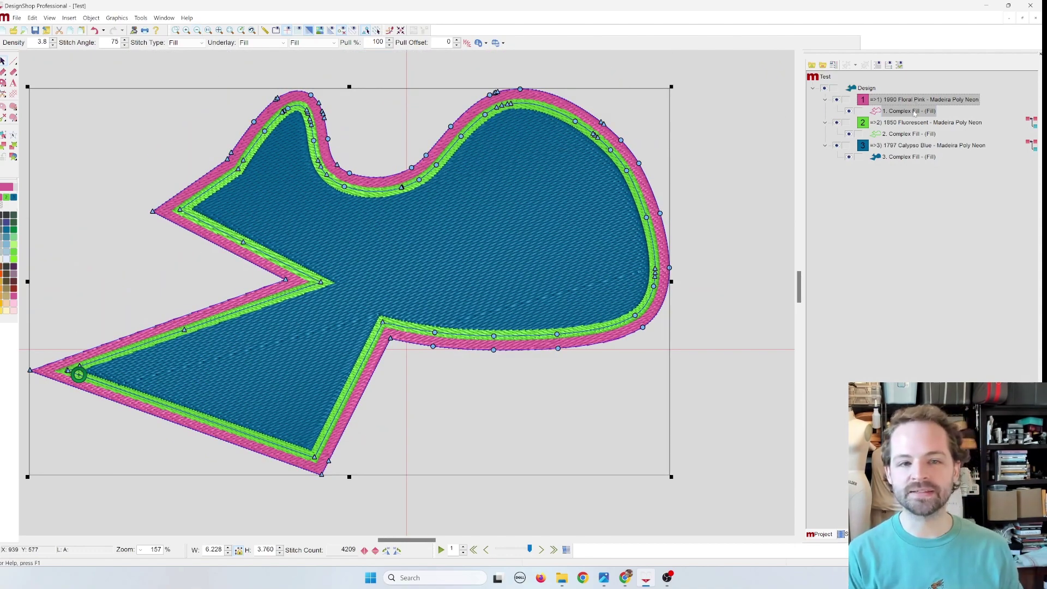
click(203, 44)
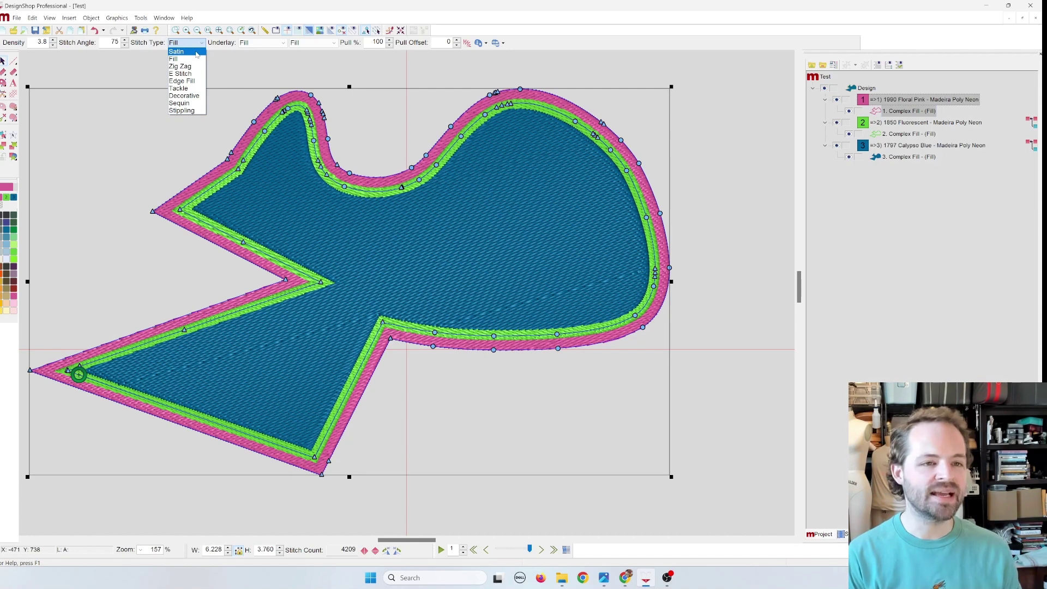
click(197, 53)
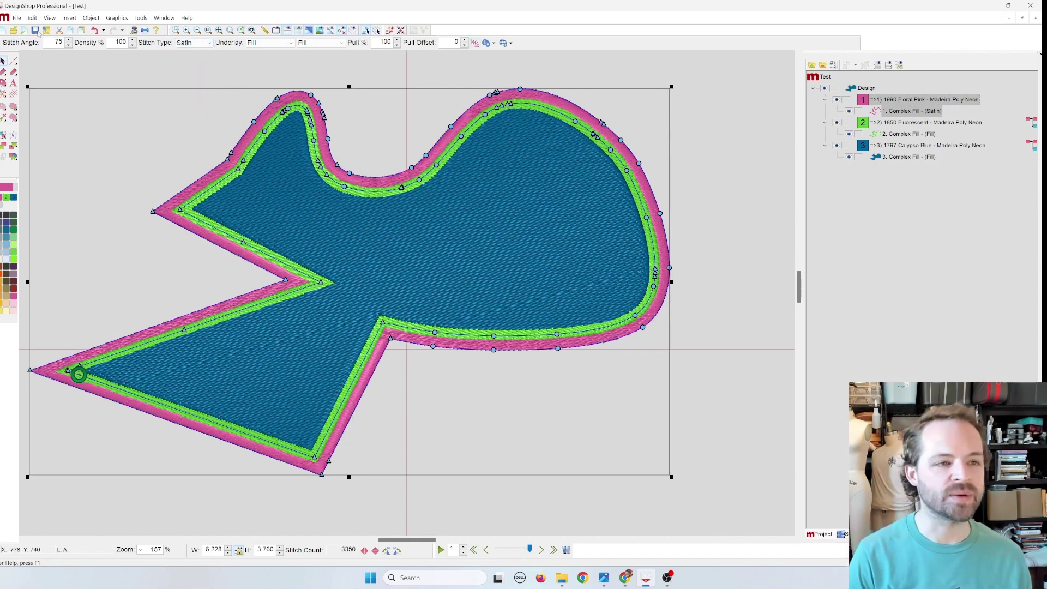
Step: Add stitch direction lines across the pink satin border around the notch, the upper pointed tip and the narrow hump, and leave it deselected
click(13, 119)
mouse_move(316, 283)
mouse_down()
mouse_move(147, 329)
mouse_move(244, 294)
mouse_move(249, 262)
mouse_move(282, 231)
mouse_up()
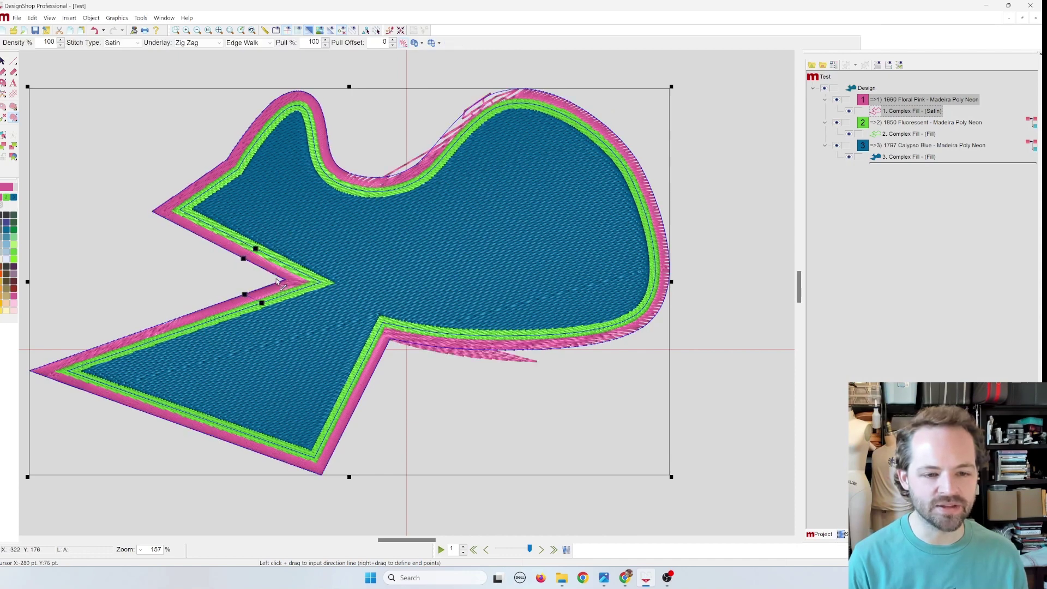
drag(277, 280, 341, 292)
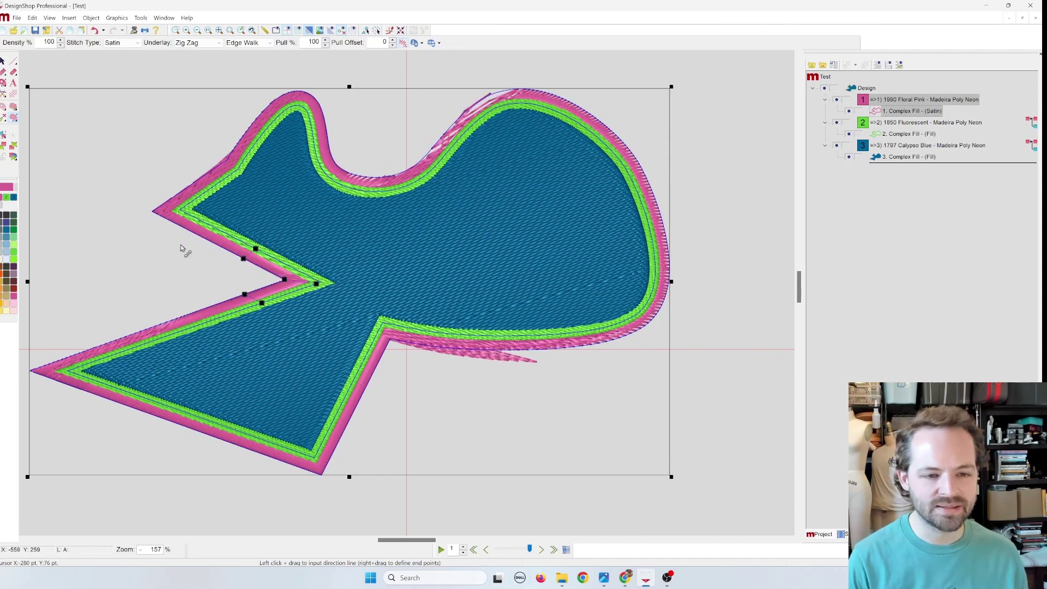
drag(184, 247, 209, 225)
drag(187, 176, 257, 199)
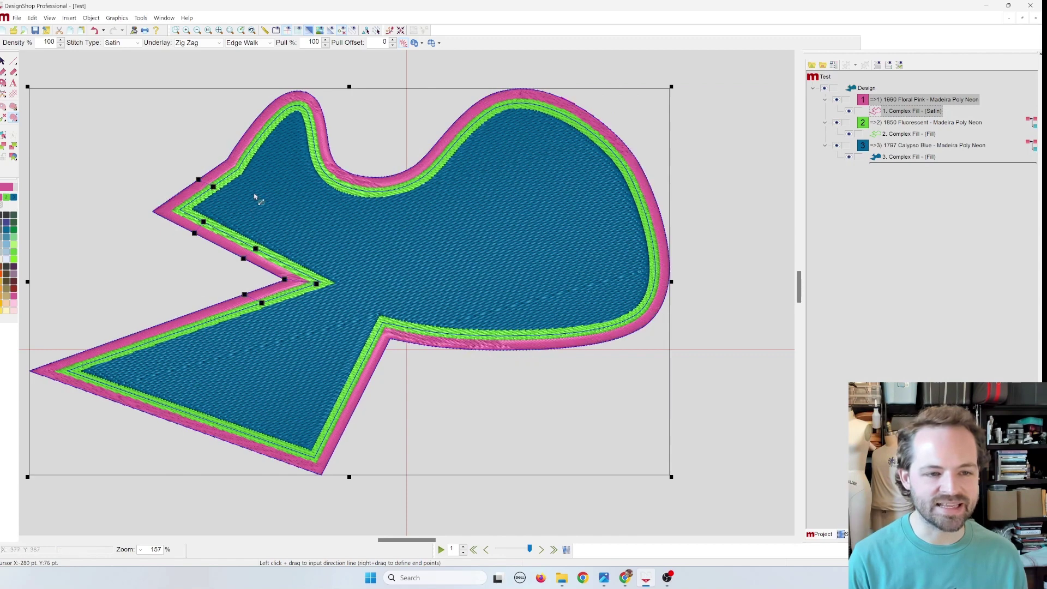
drag(330, 86, 281, 171)
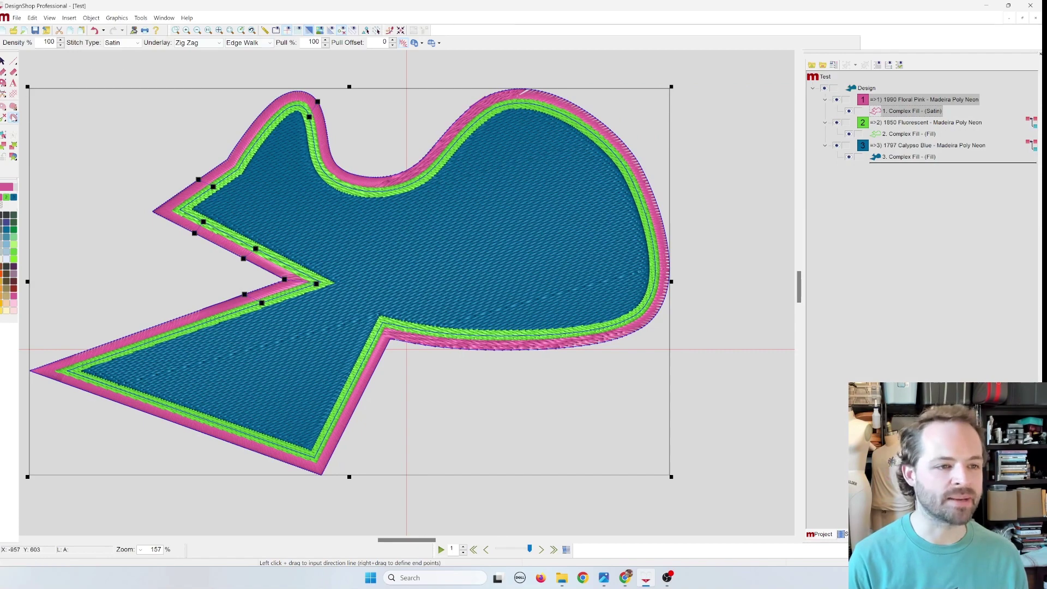
key(Escape)
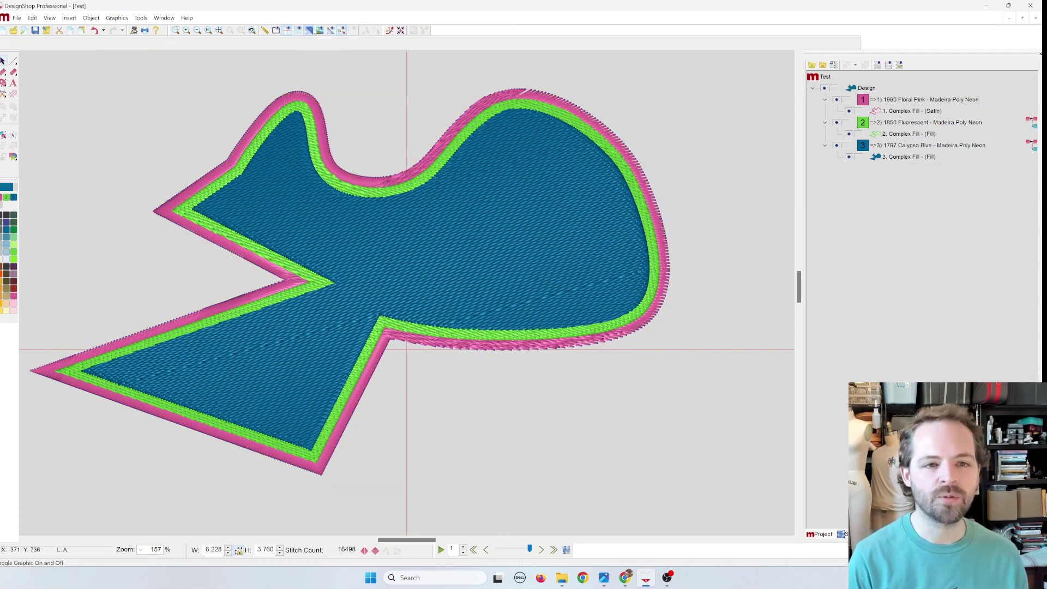
Step: Inspect the border stitches close up around the inner corners with the 3D view off, and restore the 3D view
click(309, 32)
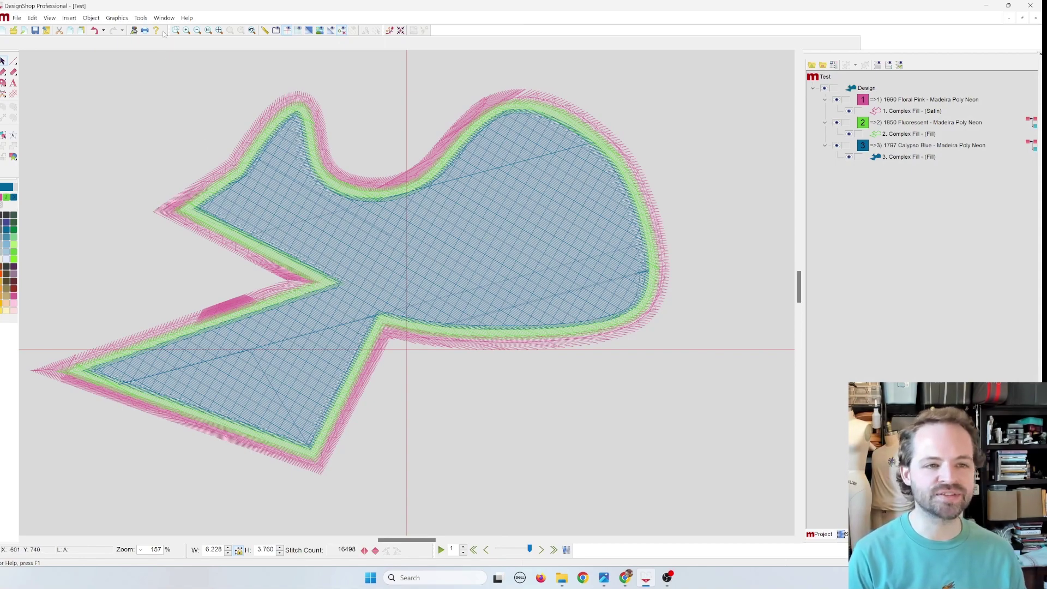
click(188, 31)
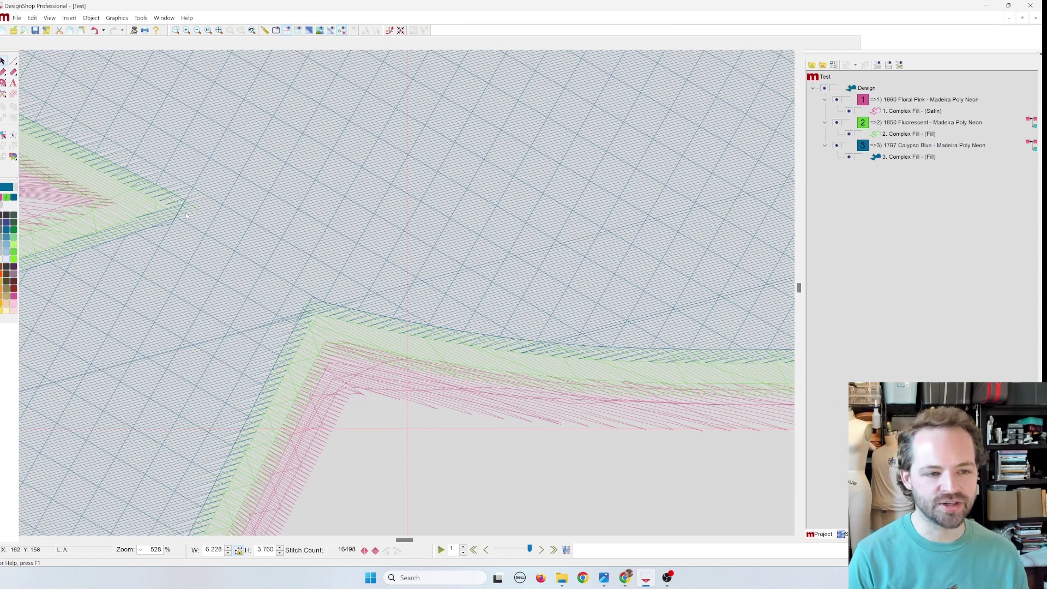
scroll(135, 226, left, 3)
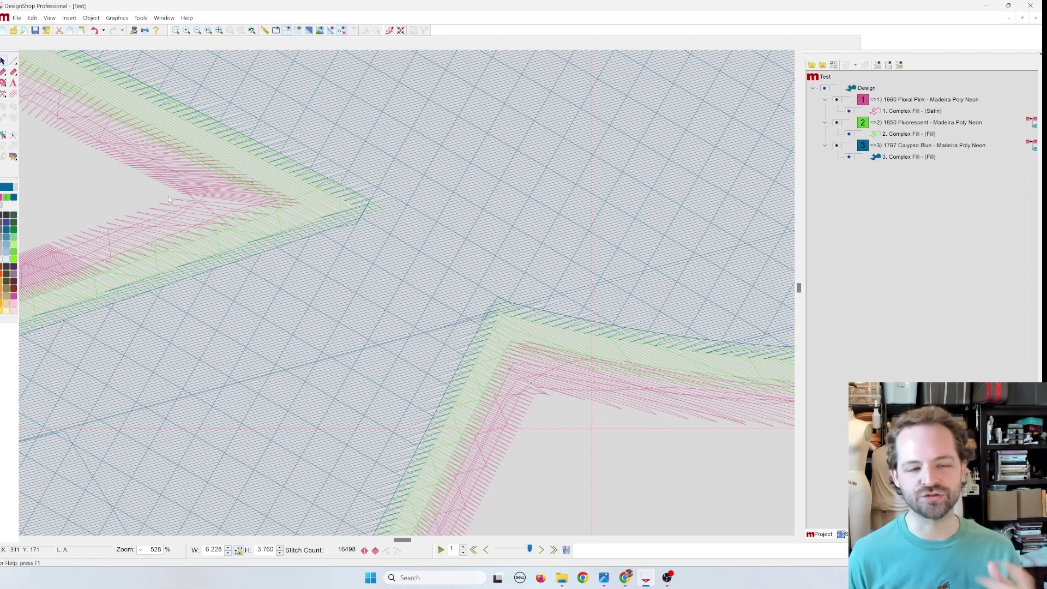
click(208, 31)
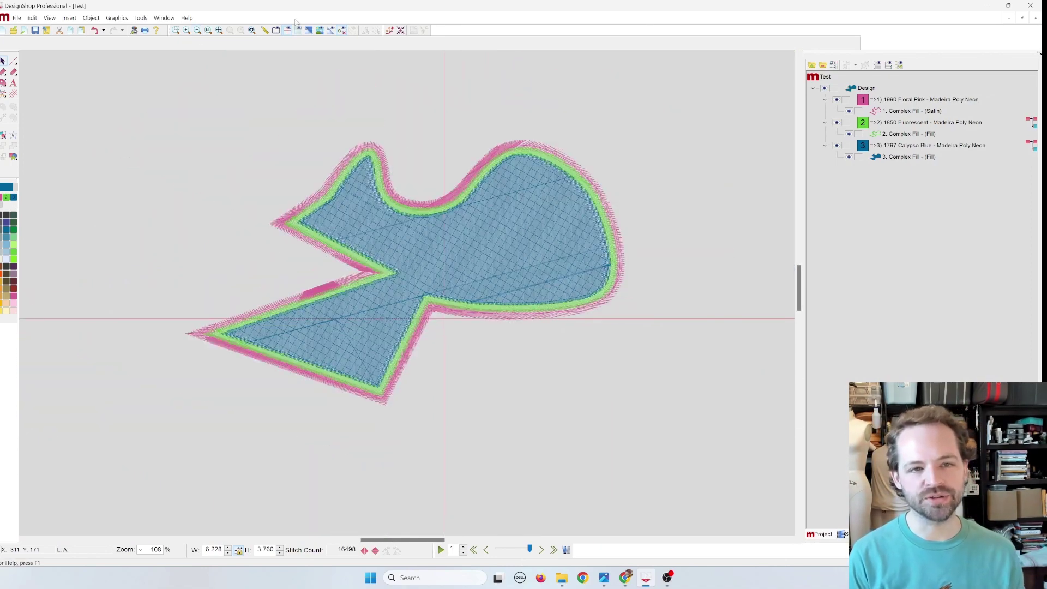
click(308, 31)
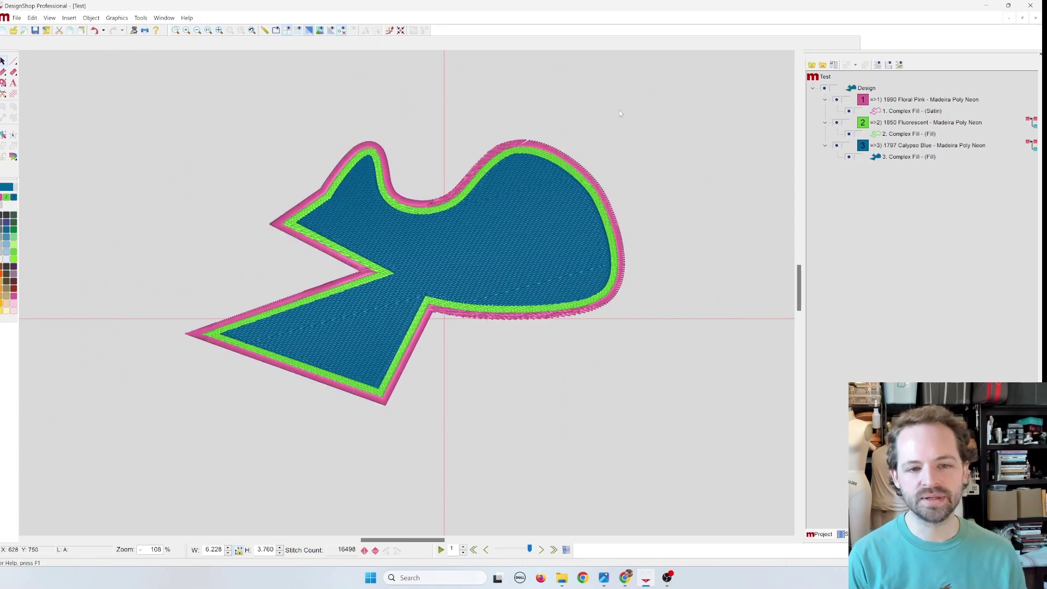
Step: Hide the green and blue layers and trace a satin column in point pairs along the pink border from the notch corner to the upper pointed tip
click(837, 123)
click(836, 145)
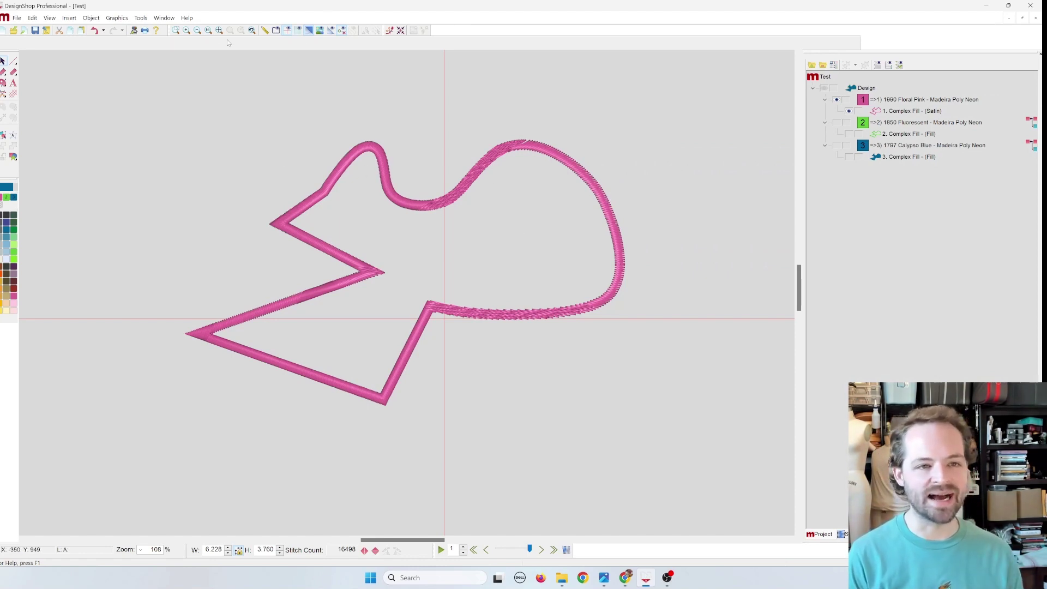
click(186, 31)
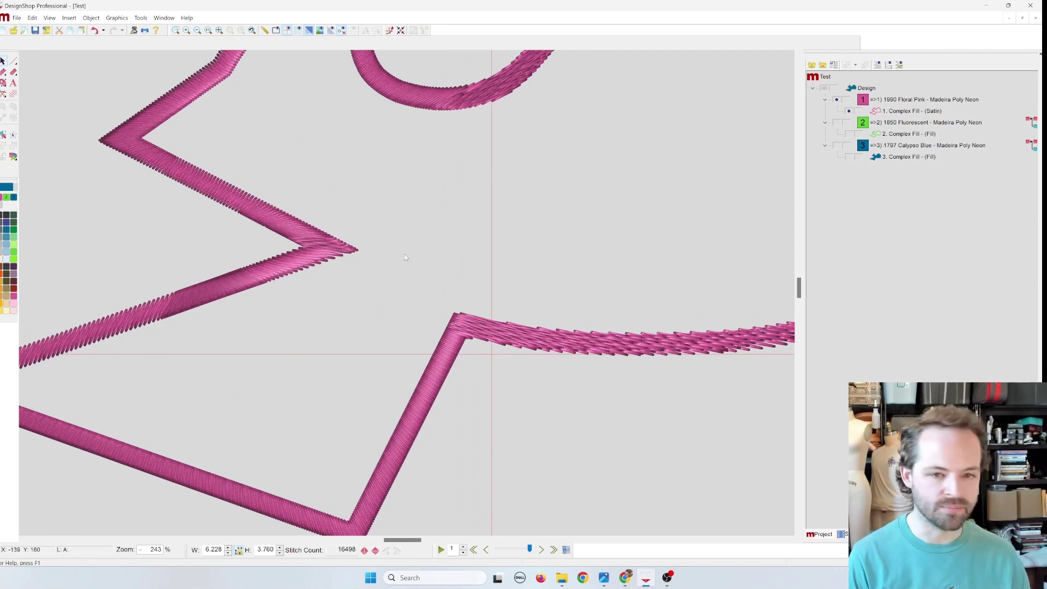
click(13, 72)
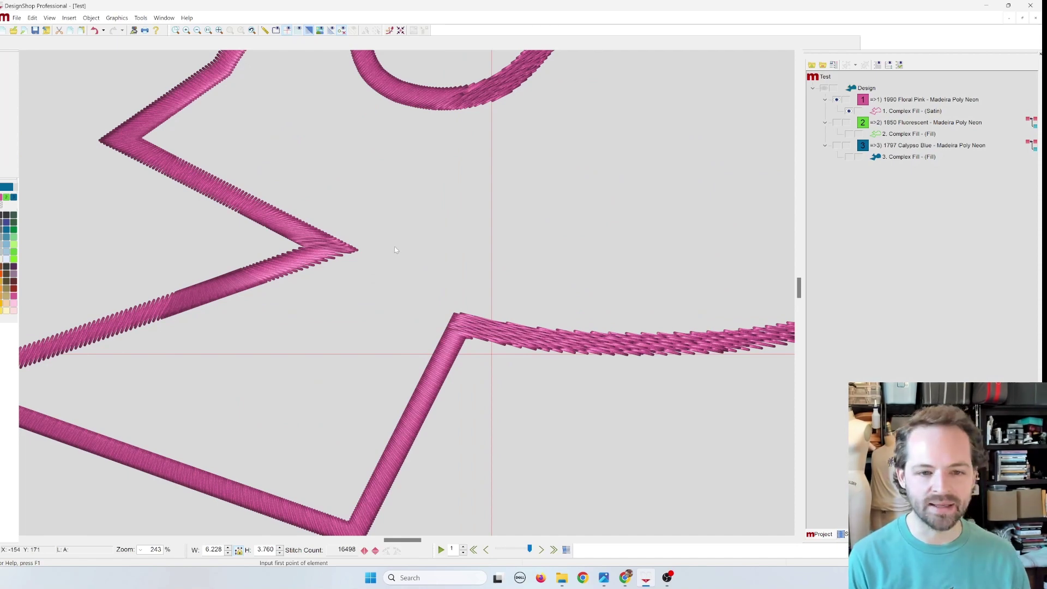
click(303, 246)
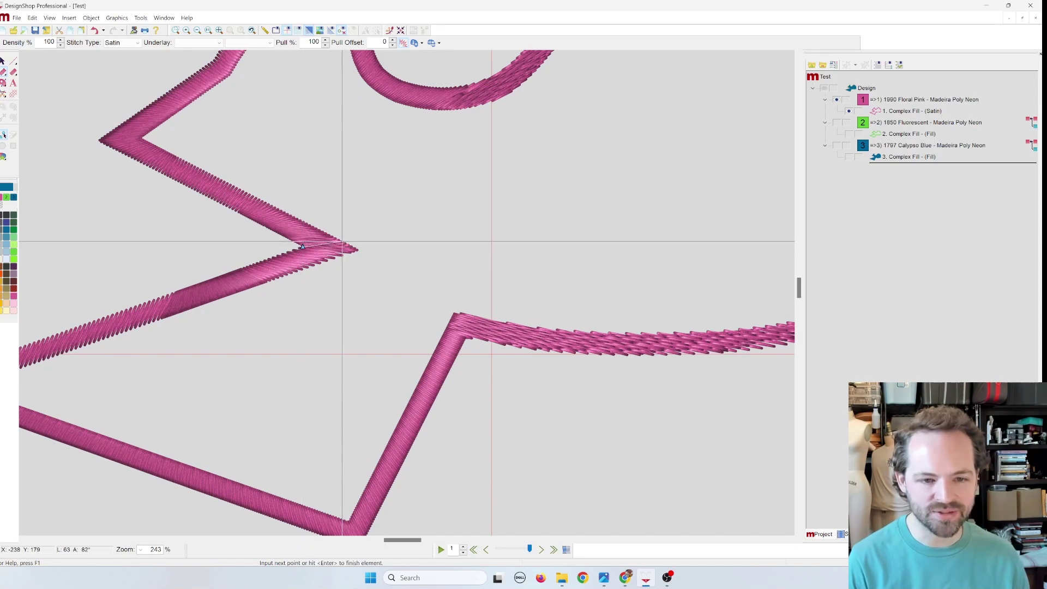
click(342, 242)
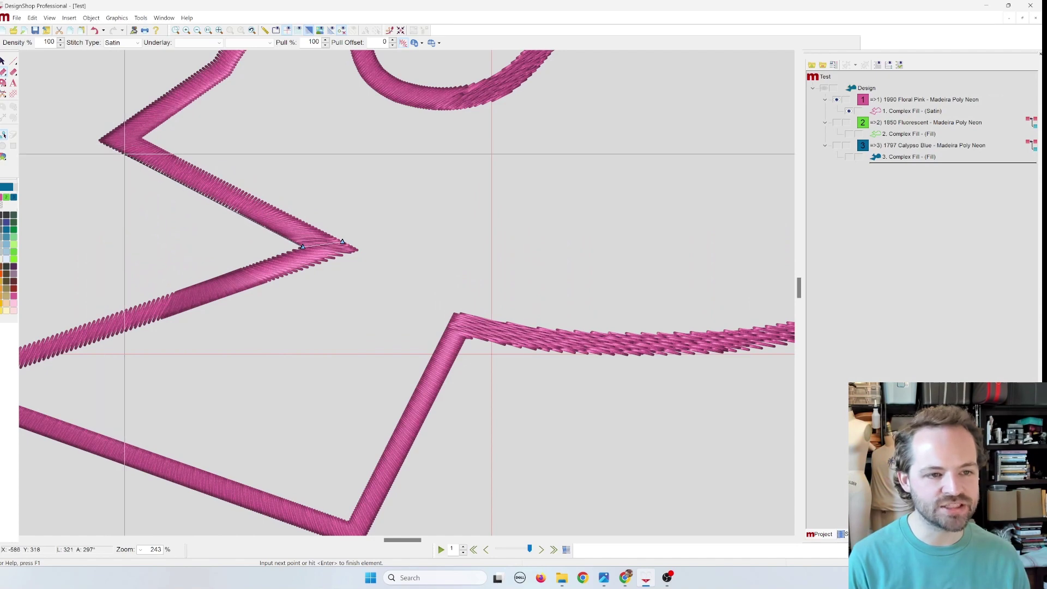
click(146, 141)
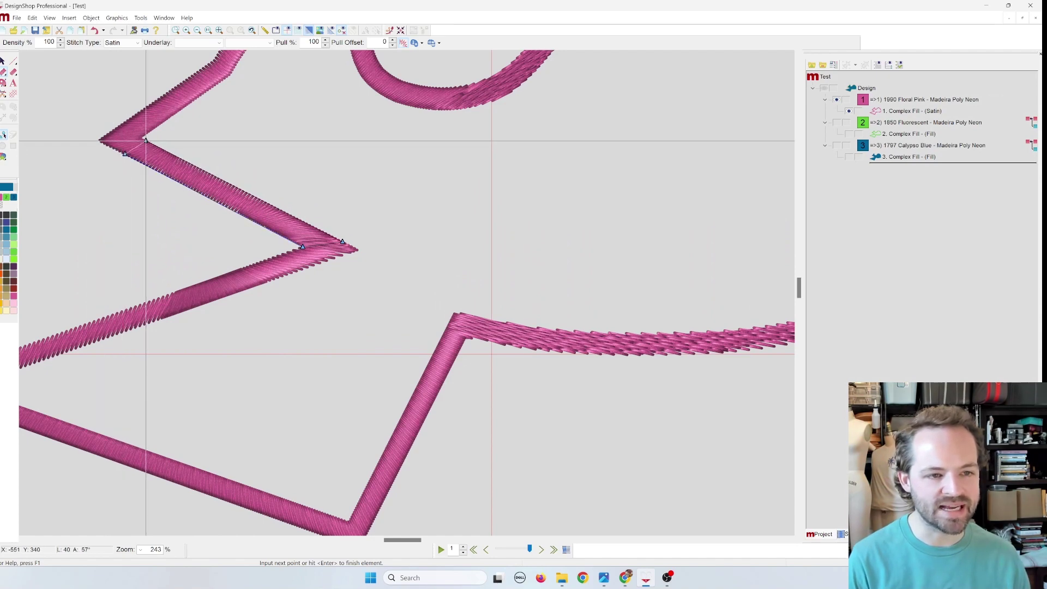
click(100, 140)
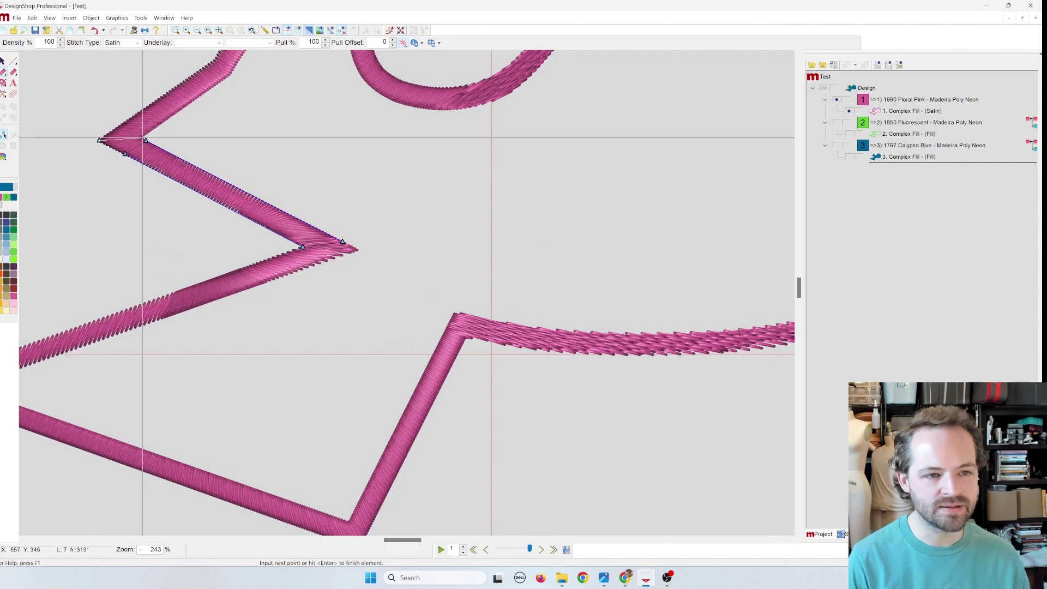
Step: Turn the satin column around the upper pointed tip and continue it in corner point pairs to the bend before the narrow hump
click(119, 126)
click(150, 132)
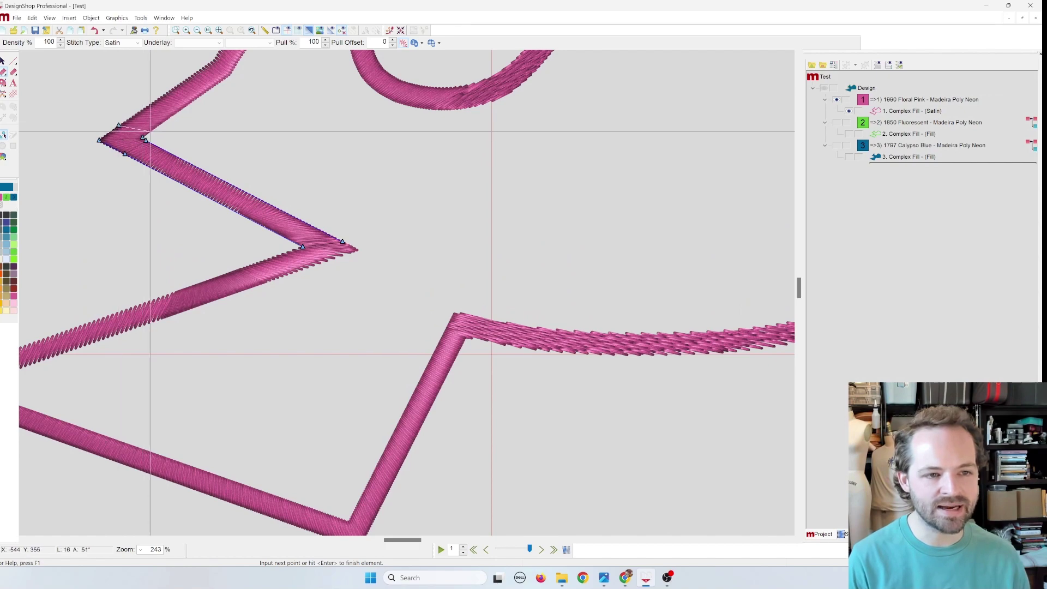
click(213, 60)
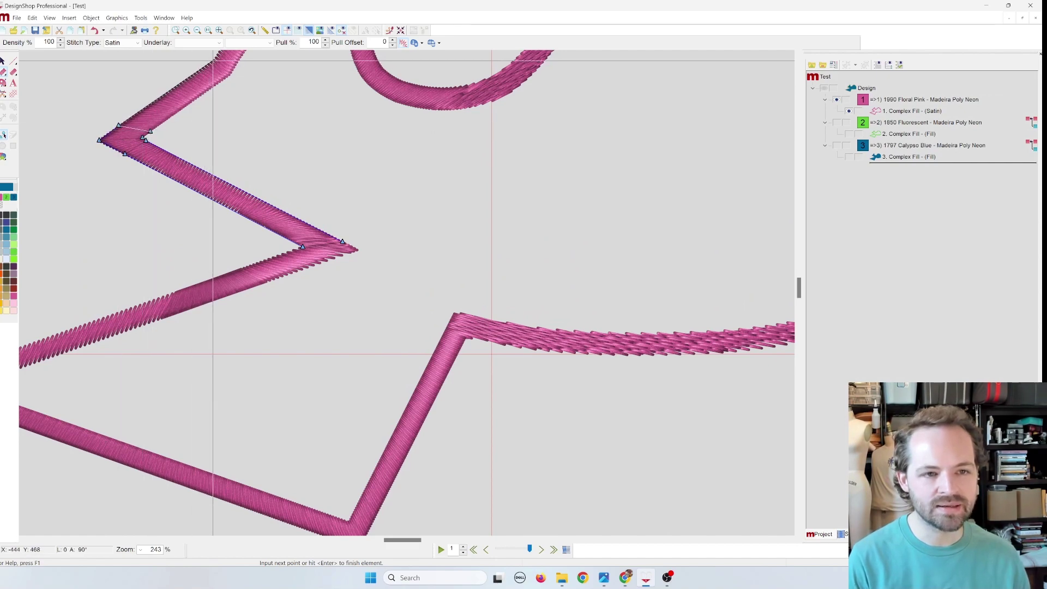
scroll(229, 71, up, 3)
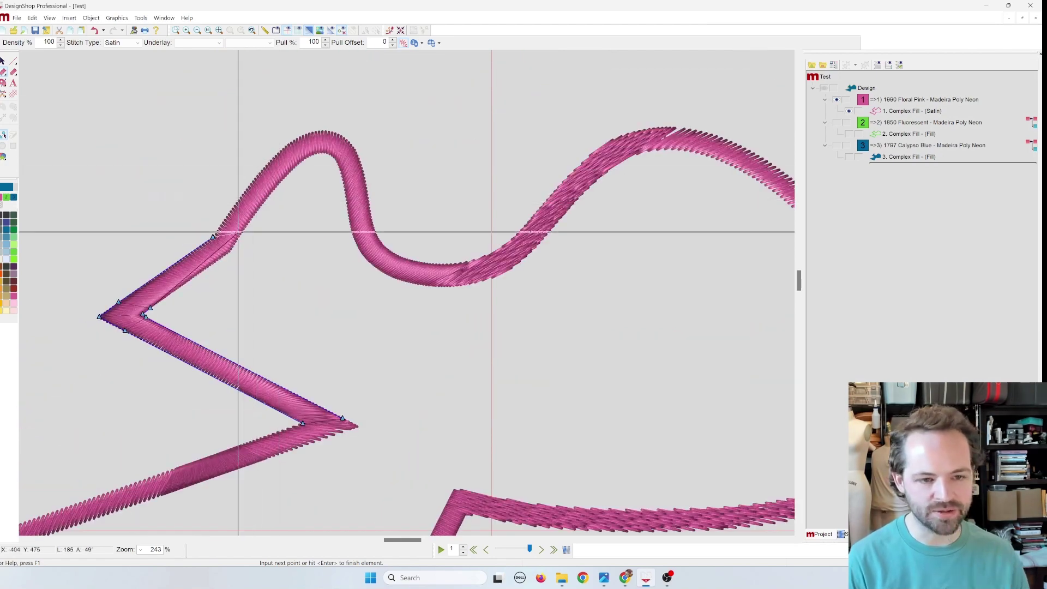
click(231, 250)
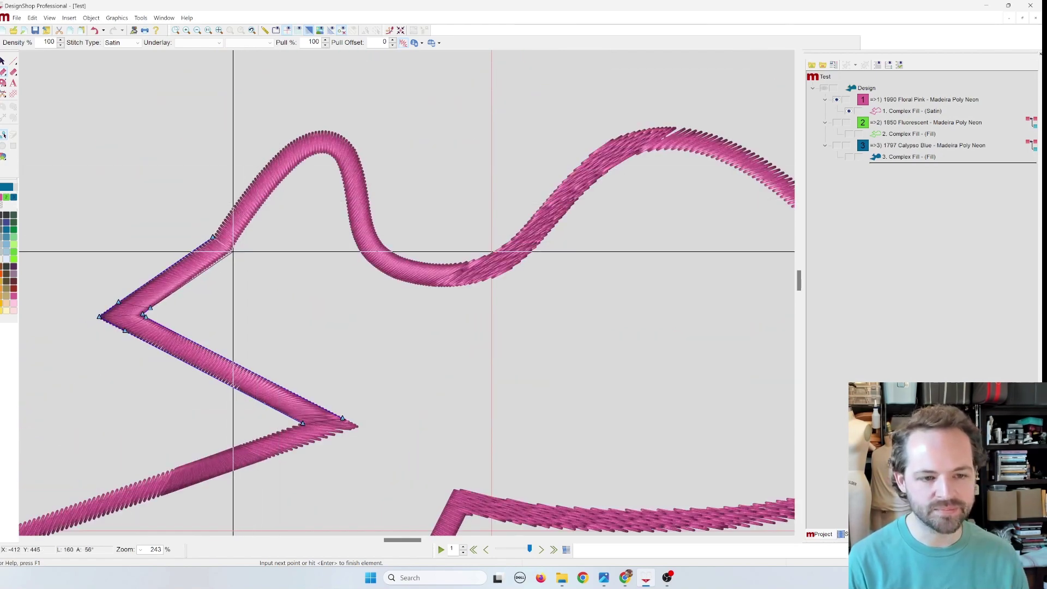
Step: Trace the satin column over the narrow hump and down its far side with pairs of curve points on both border edges
click(255, 177)
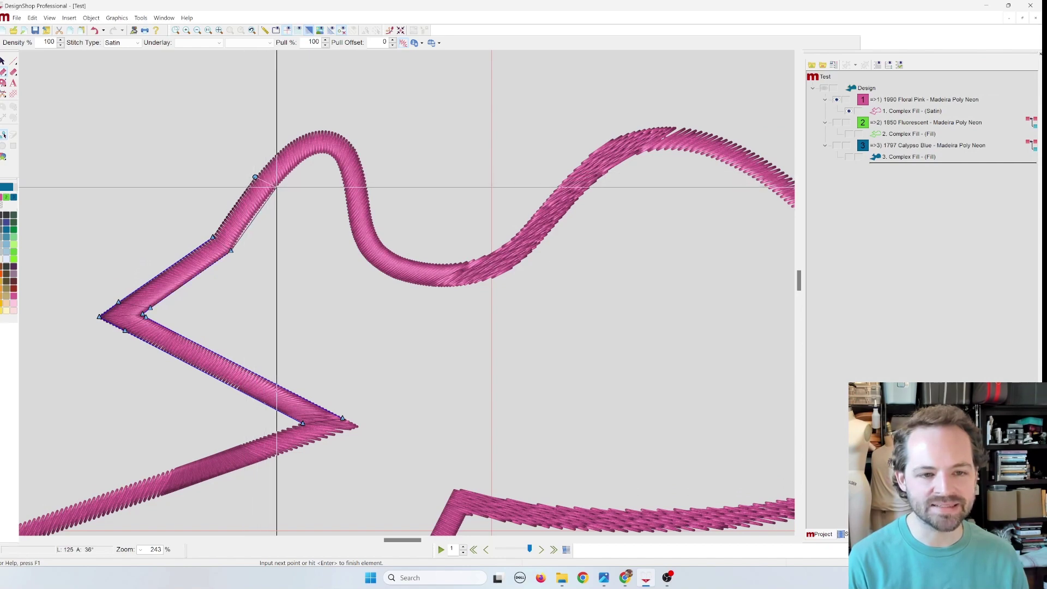
click(274, 189)
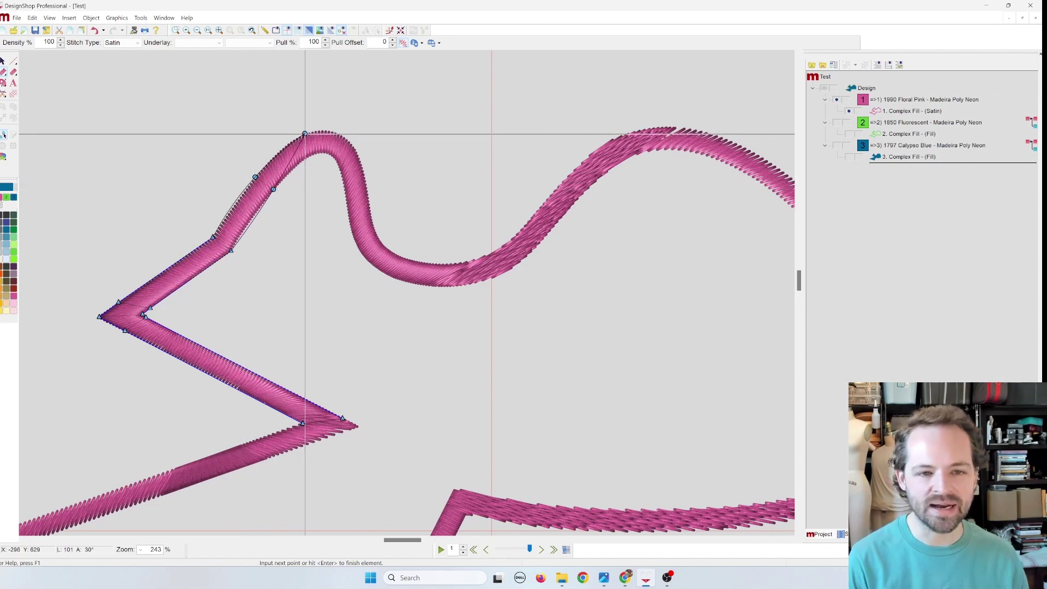
click(305, 134)
click(309, 155)
click(338, 133)
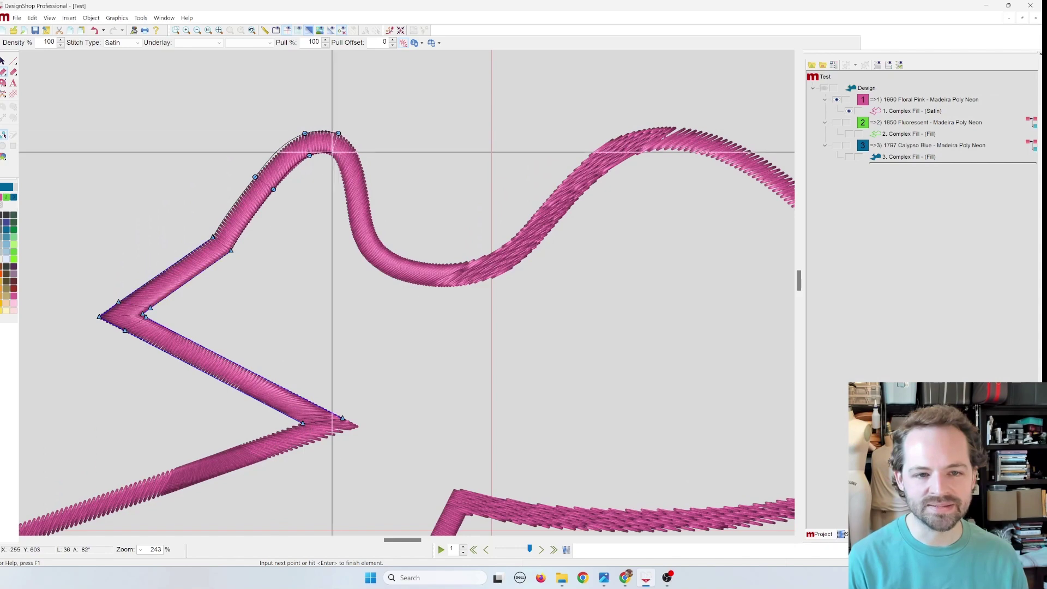
click(333, 156)
click(363, 168)
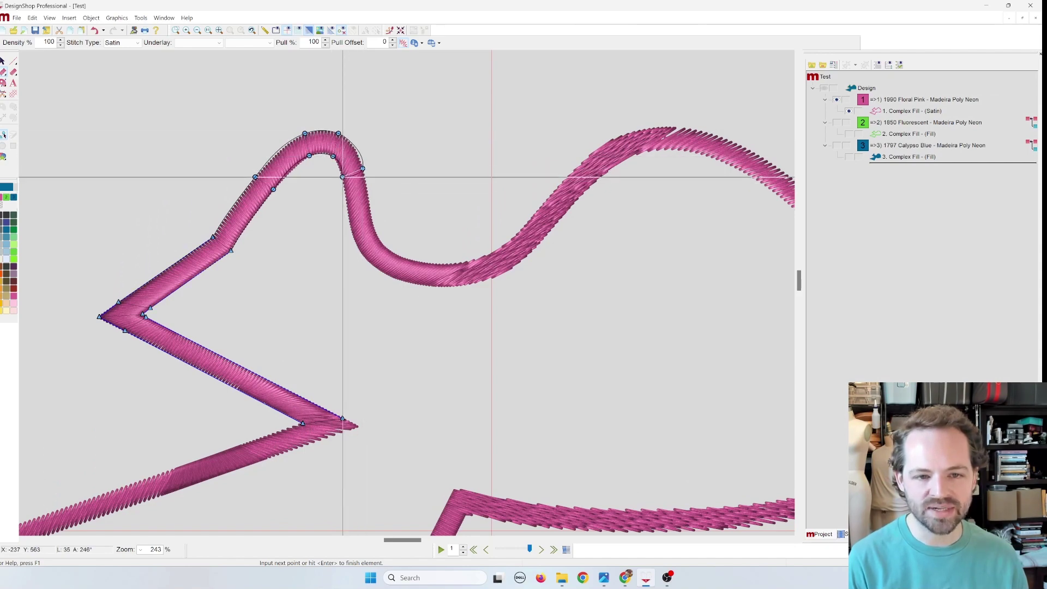
click(343, 177)
click(369, 215)
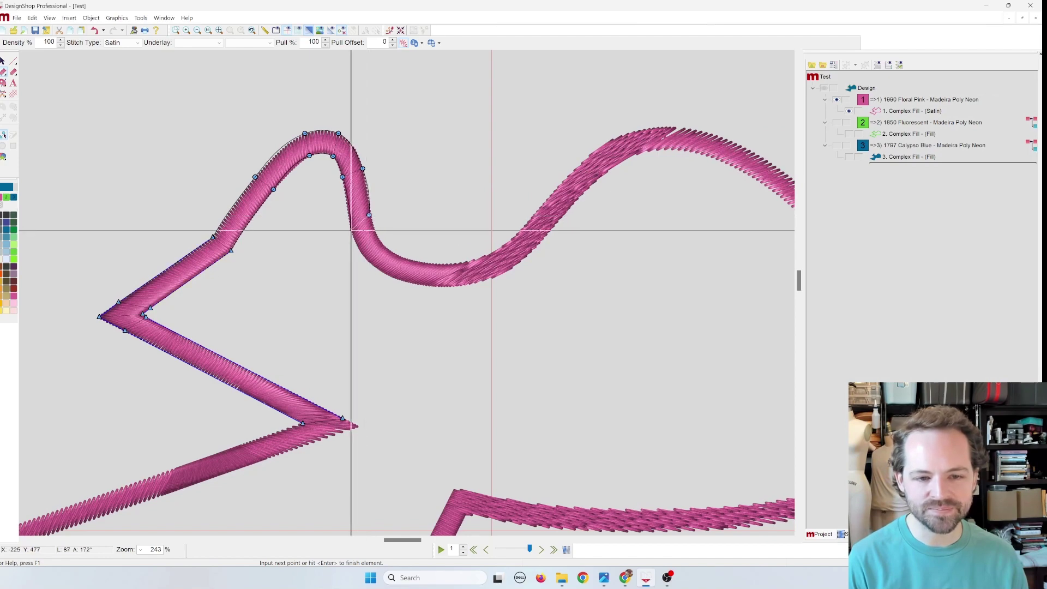
click(351, 234)
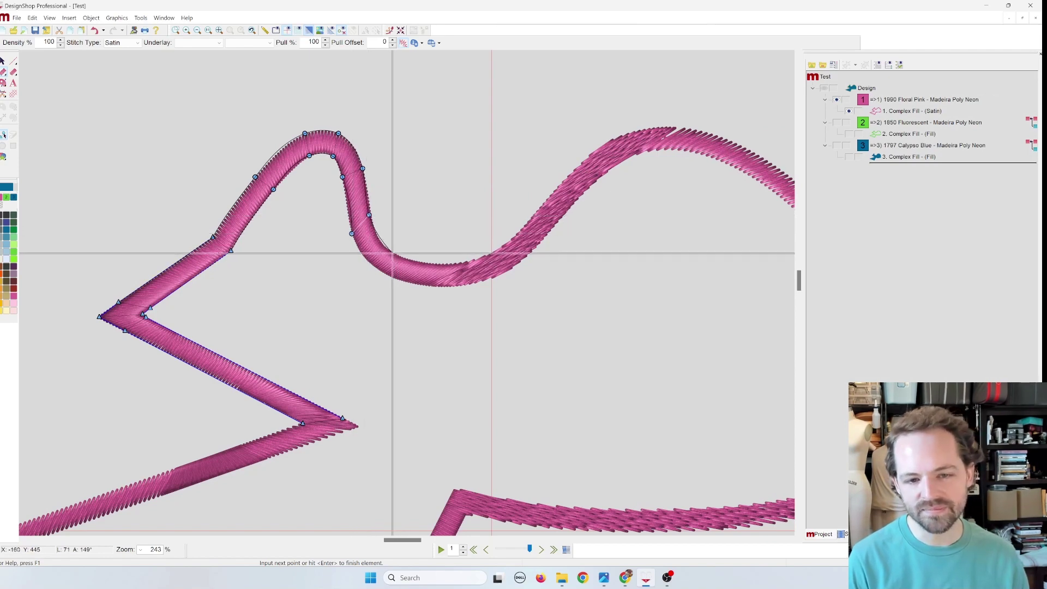
Step: Continue the column with curve point pairs through the valley beyond the narrow hump and onto the rising slope
click(385, 248)
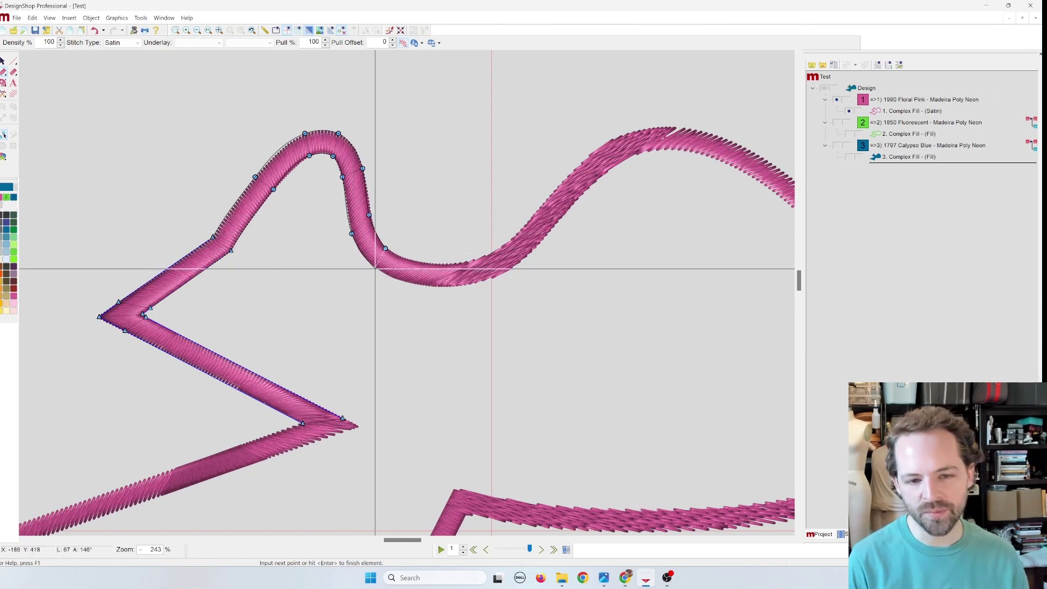
click(375, 268)
click(417, 262)
click(479, 258)
click(492, 277)
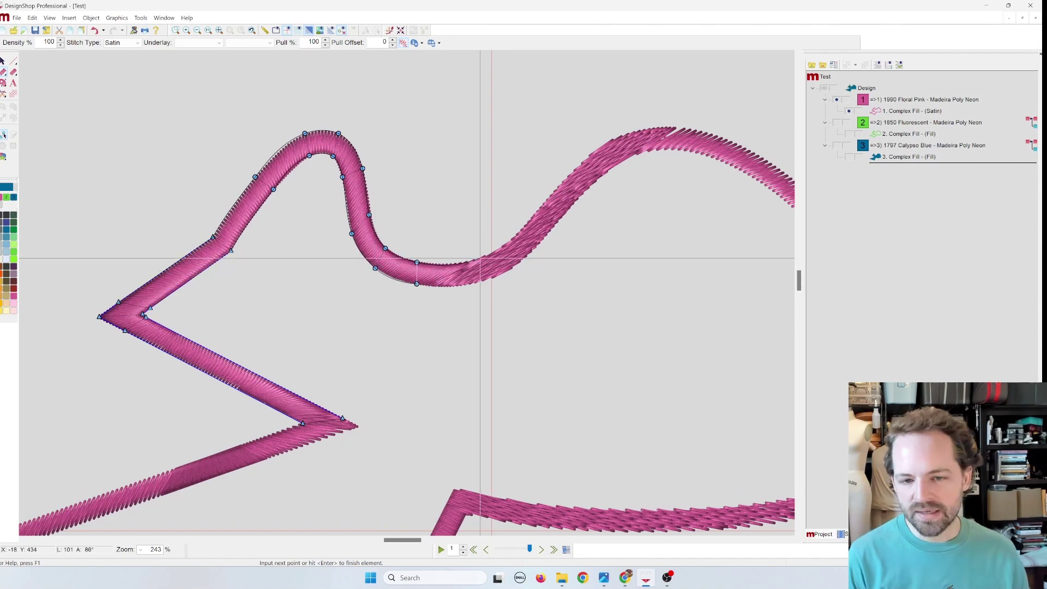
click(524, 227)
click(538, 245)
Step: Trace the column with curve point pairs over the crest of the wide arc and down its outer side
click(577, 200)
click(618, 164)
click(711, 133)
click(618, 186)
click(604, 204)
click(665, 239)
click(643, 249)
click(692, 303)
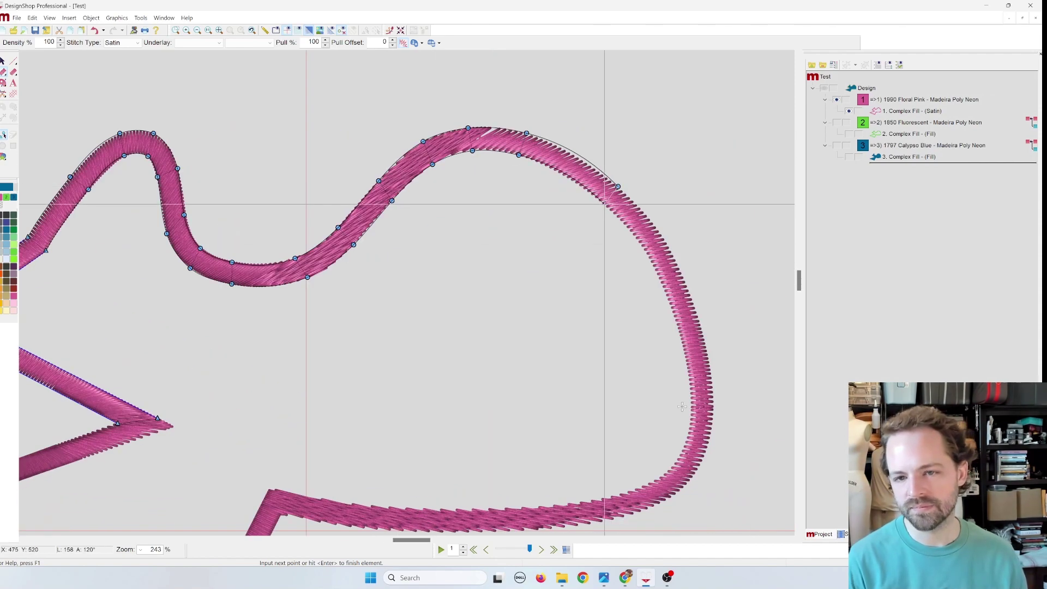
Step: Carry the column with curve point pairs around the rounded lower corner of the wide arc to the start of the lower edge
click(712, 393)
click(703, 465)
click(654, 508)
click(642, 371)
click(578, 386)
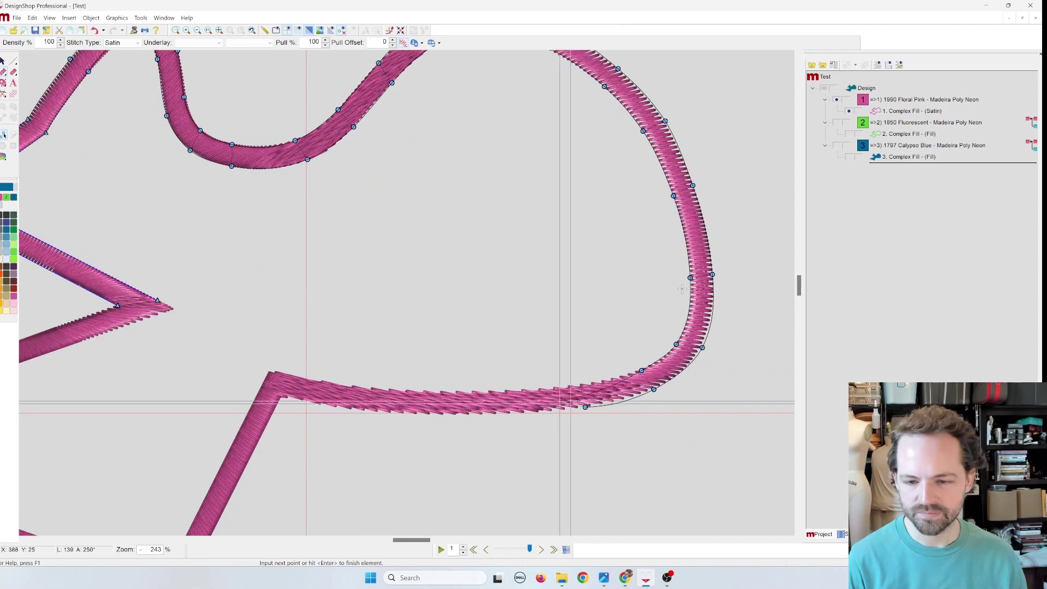
click(585, 406)
Step: Trace the column back along the shallow lower edge and turn it with corner point pairs at the bend into the steep straight arm
click(485, 391)
click(486, 414)
click(351, 386)
click(353, 409)
click(294, 375)
click(257, 395)
click(276, 406)
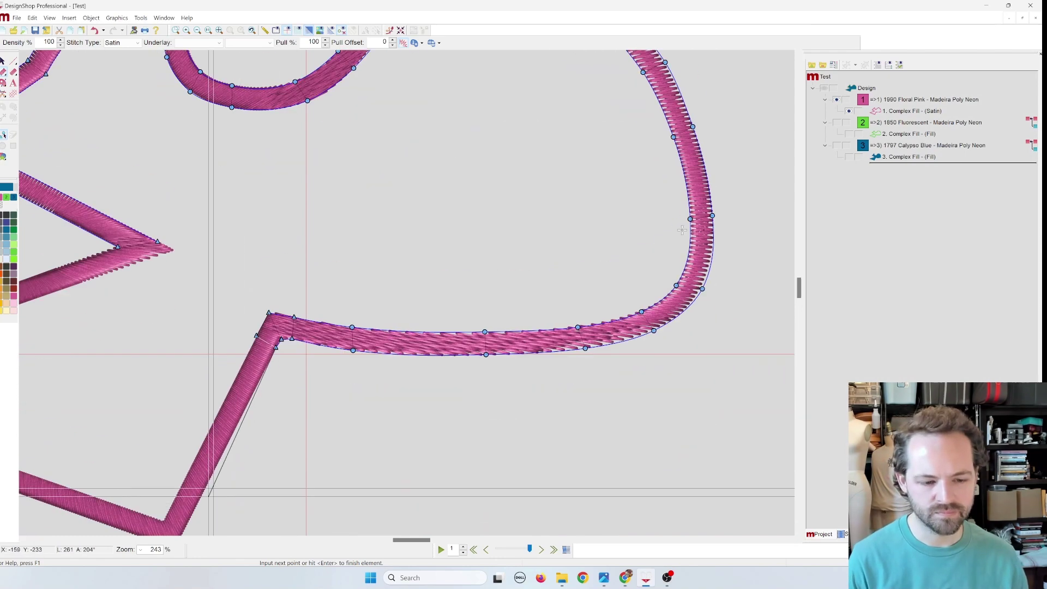
Step: Extend the column down the steep straight arm and turn it with corner point pairs around the lowest corner
click(161, 400)
click(187, 402)
click(167, 394)
click(174, 427)
click(155, 421)
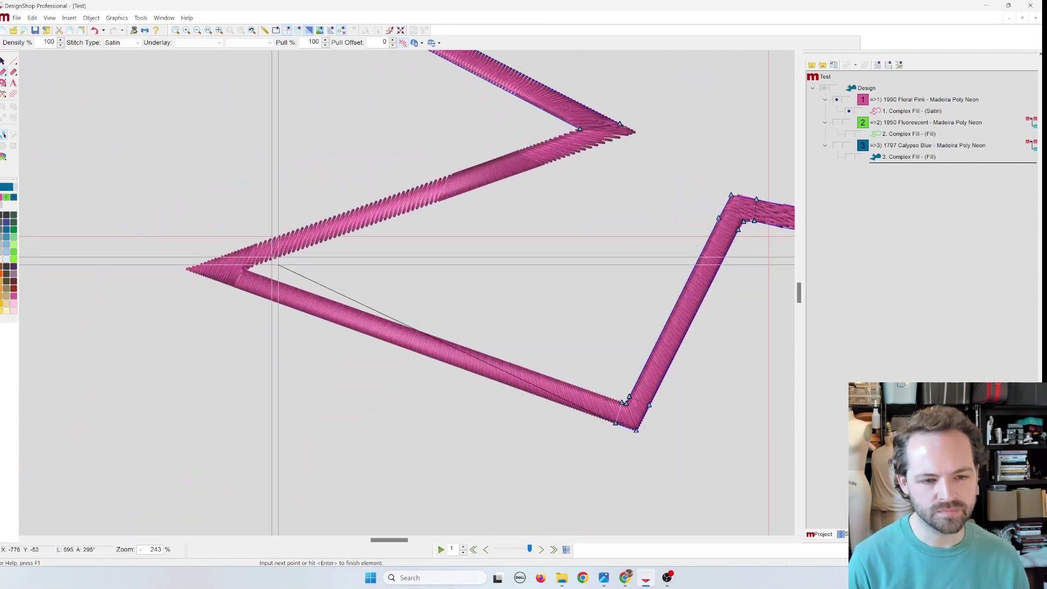
Step: Run the column along the lower straight arm, taper it into the far pointed tip with corner points, and finish the element
click(237, 288)
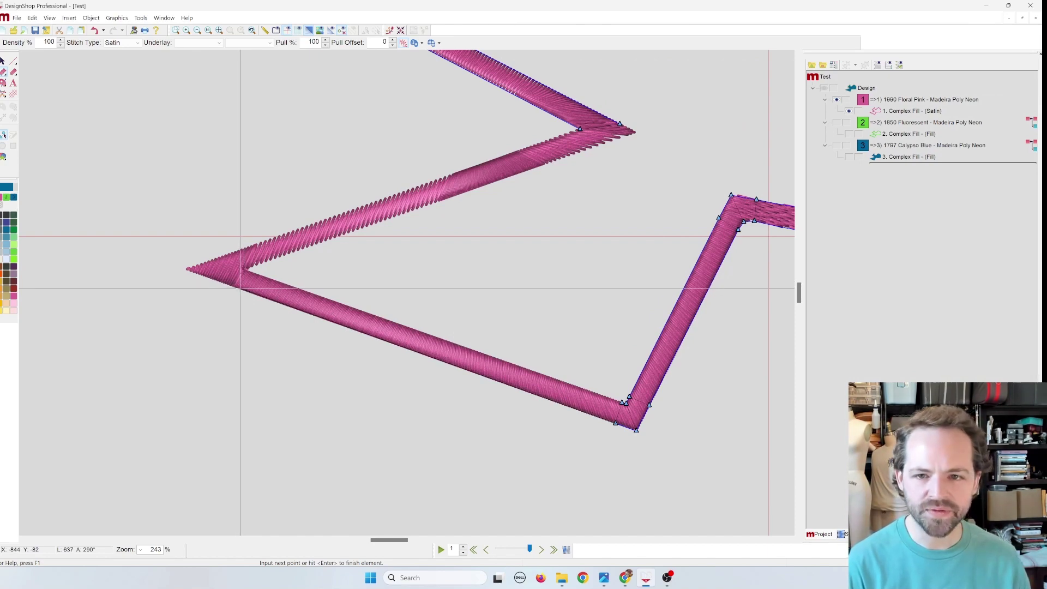
click(241, 288)
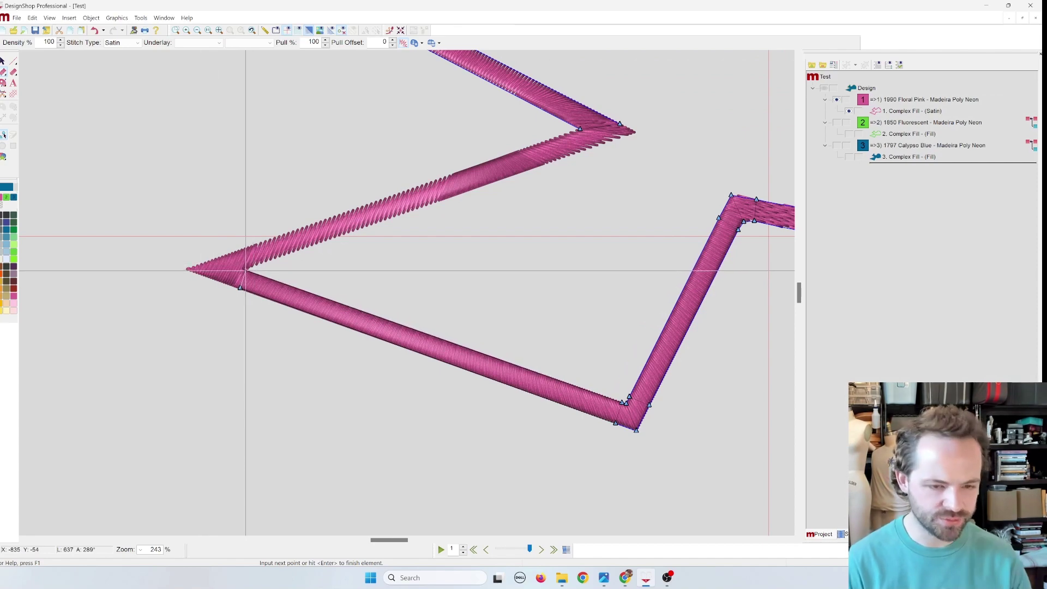
click(244, 269)
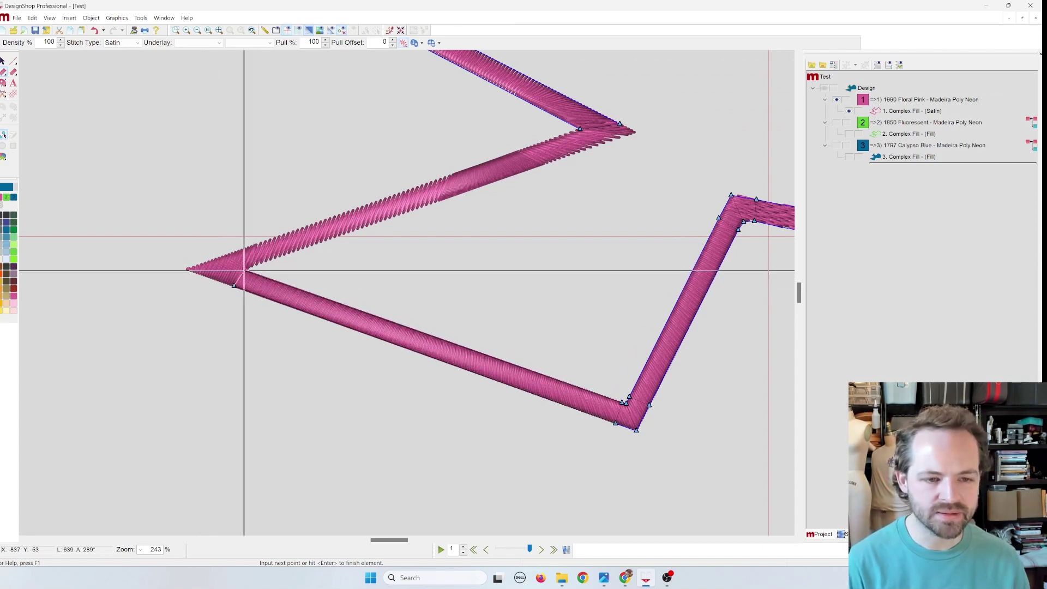
click(204, 274)
click(213, 268)
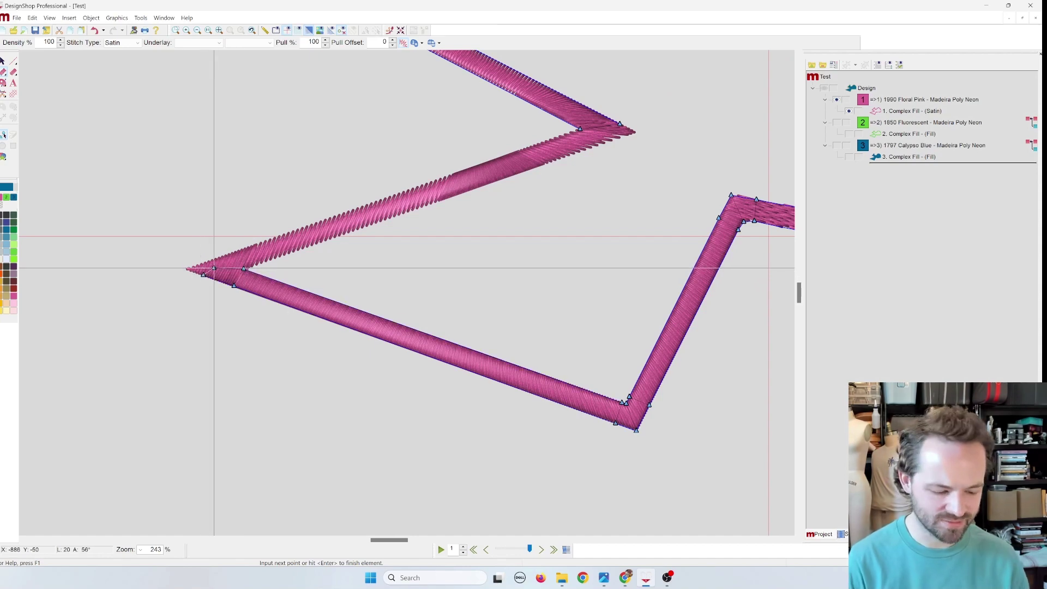
key(Return)
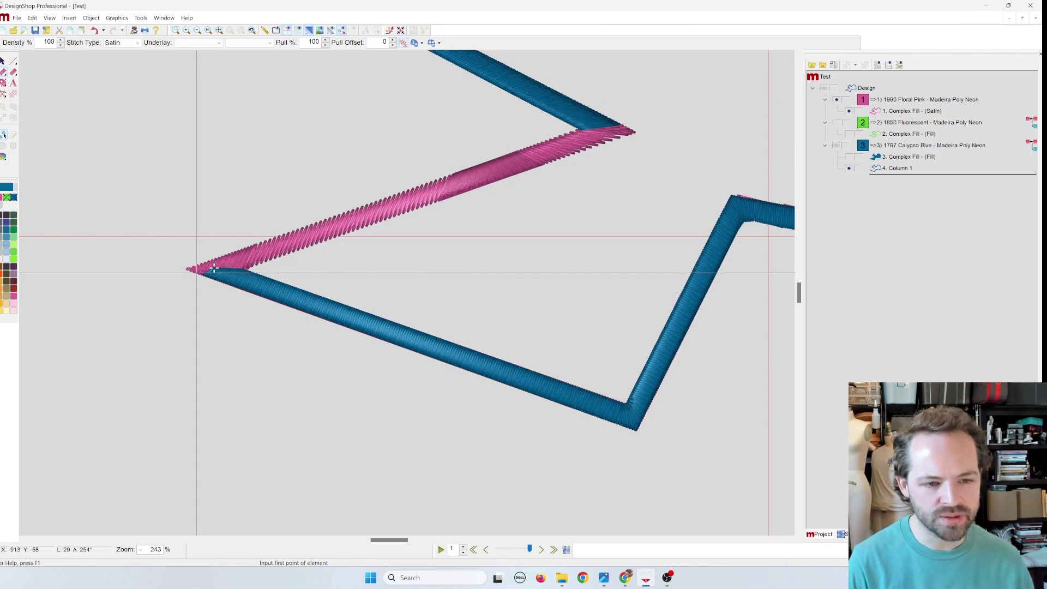
Step: Start a second satin column at the far pointed tip and trace it in corner point pairs partway along the remaining pink arm
click(191, 270)
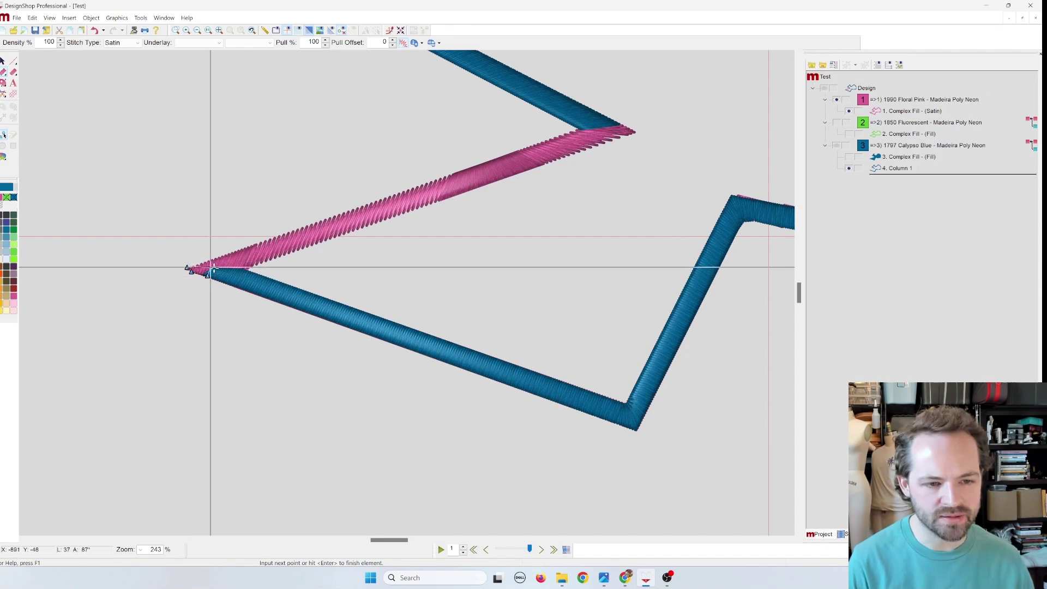
click(215, 259)
click(250, 269)
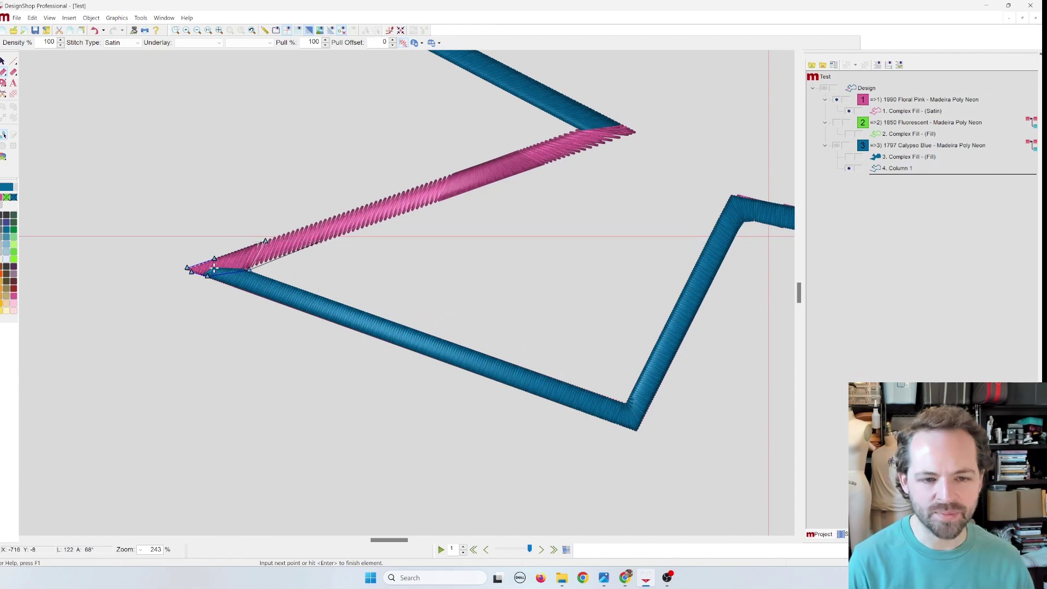
click(266, 241)
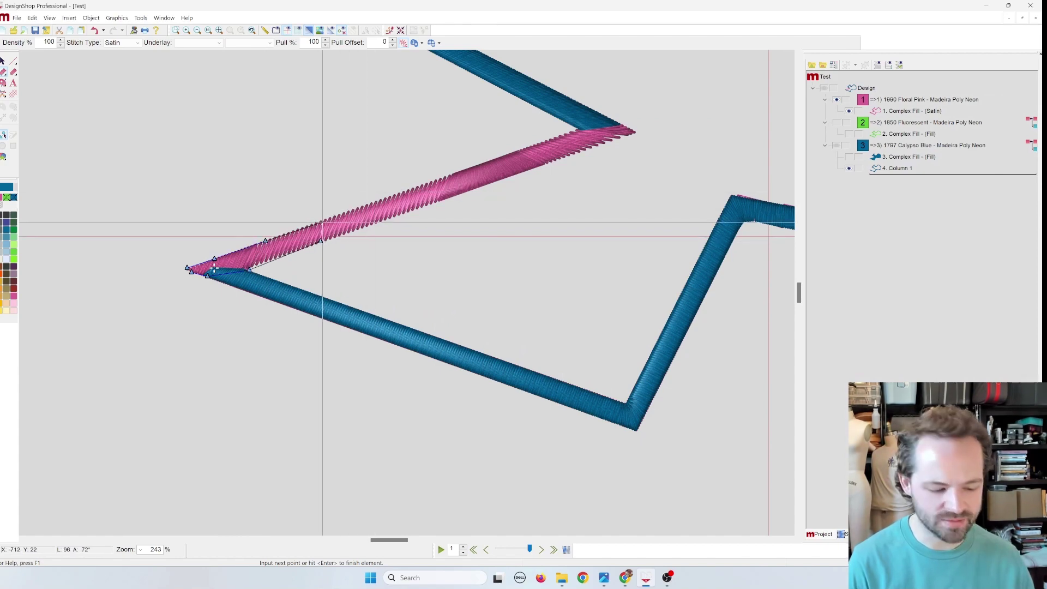
key(BackSpace)
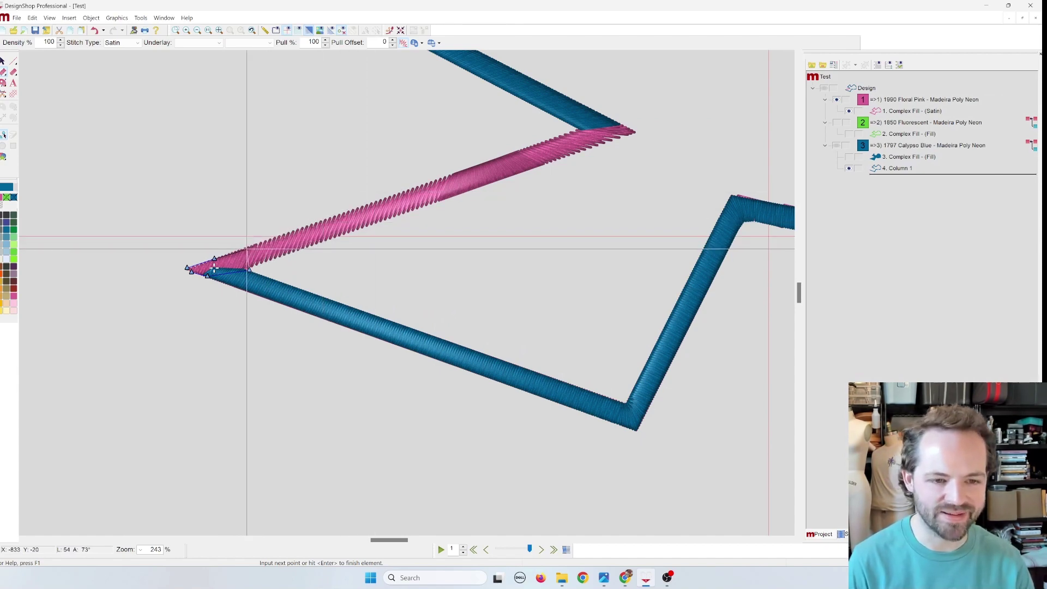
click(247, 250)
click(354, 231)
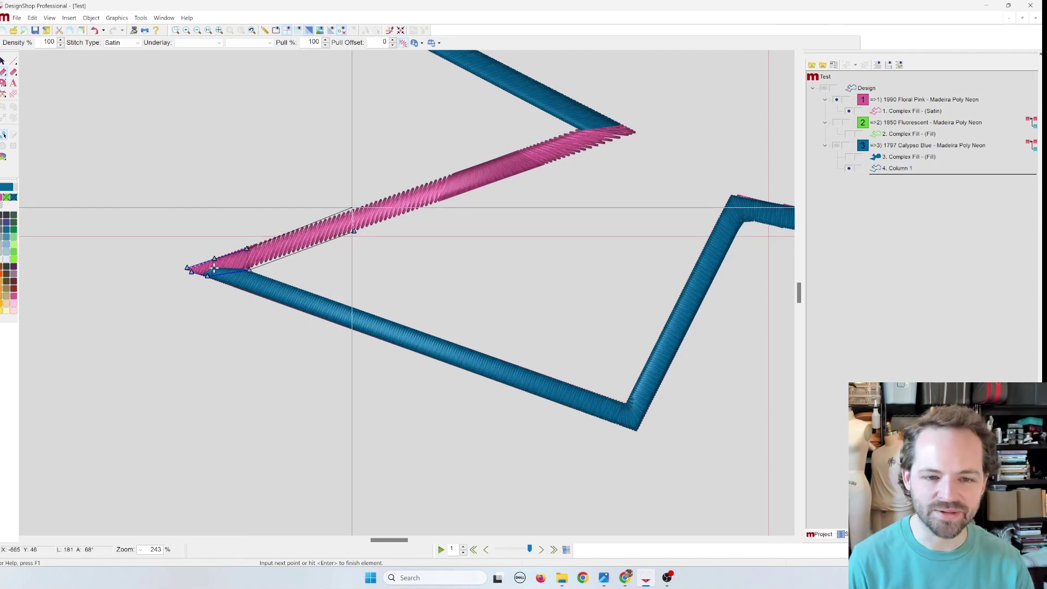
click(353, 210)
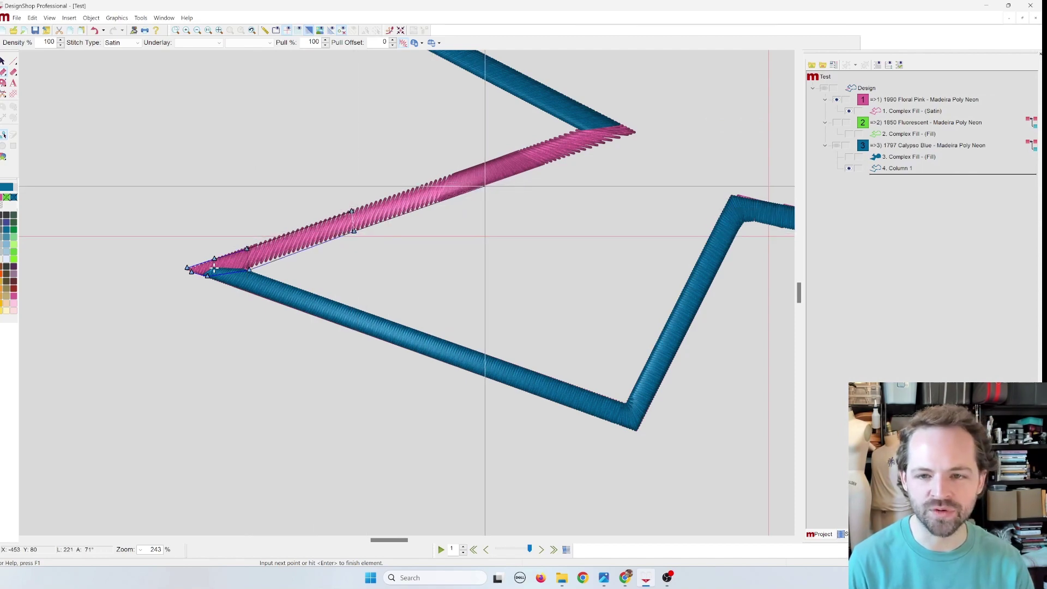
click(485, 186)
click(477, 166)
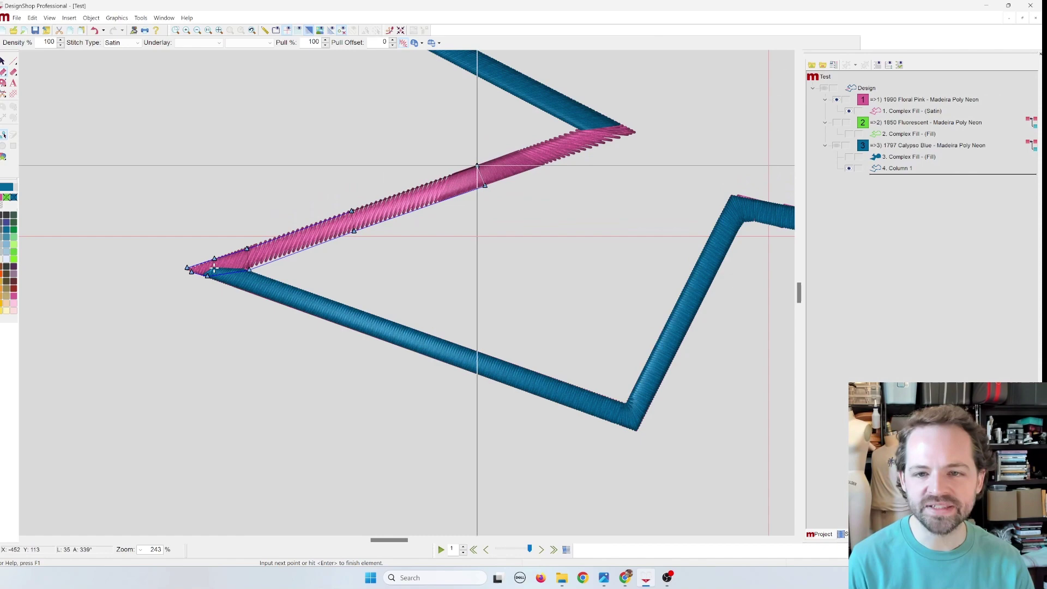
click(598, 145)
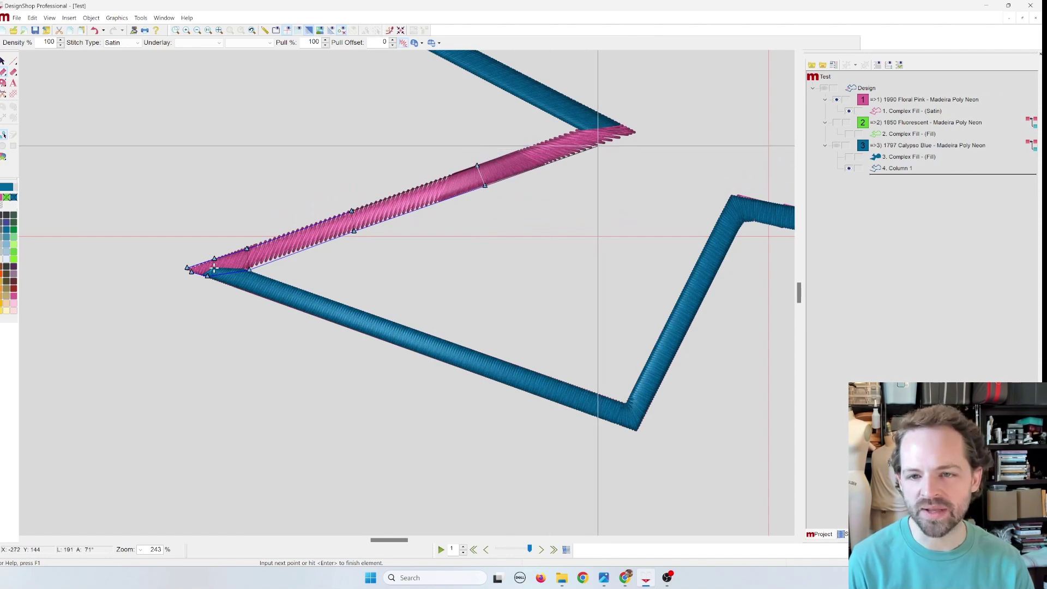
click(574, 132)
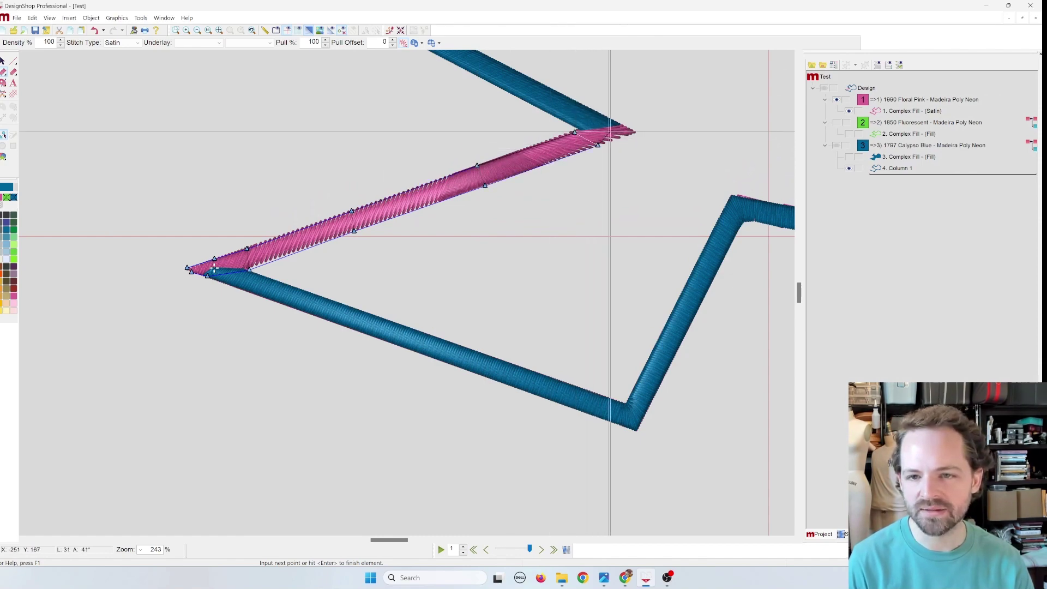
click(621, 135)
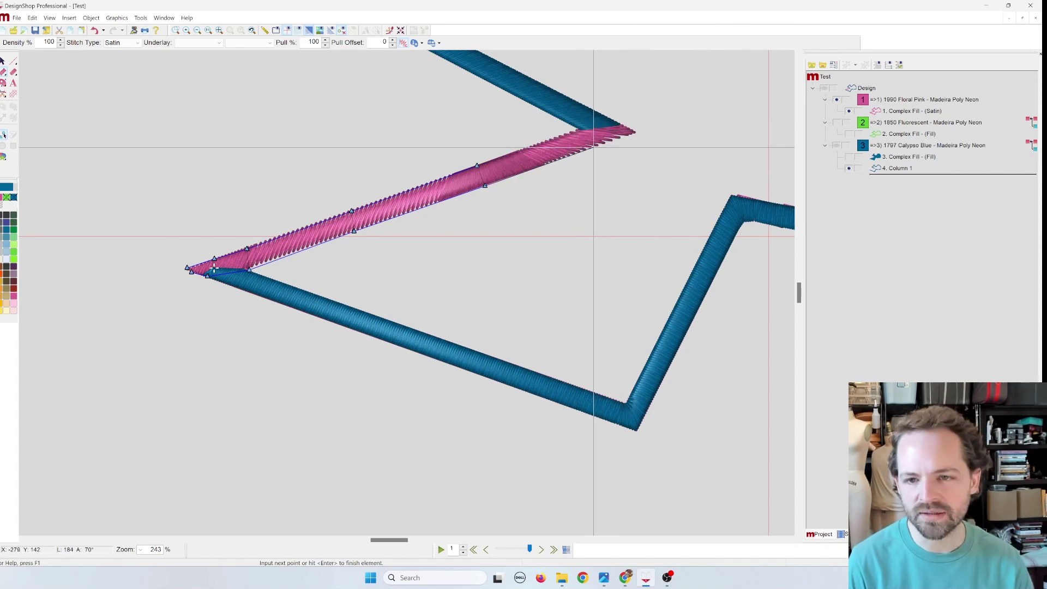
Step: Extend the second column with corner points into the notch corner so it meets the first column, and finish the element
click(579, 129)
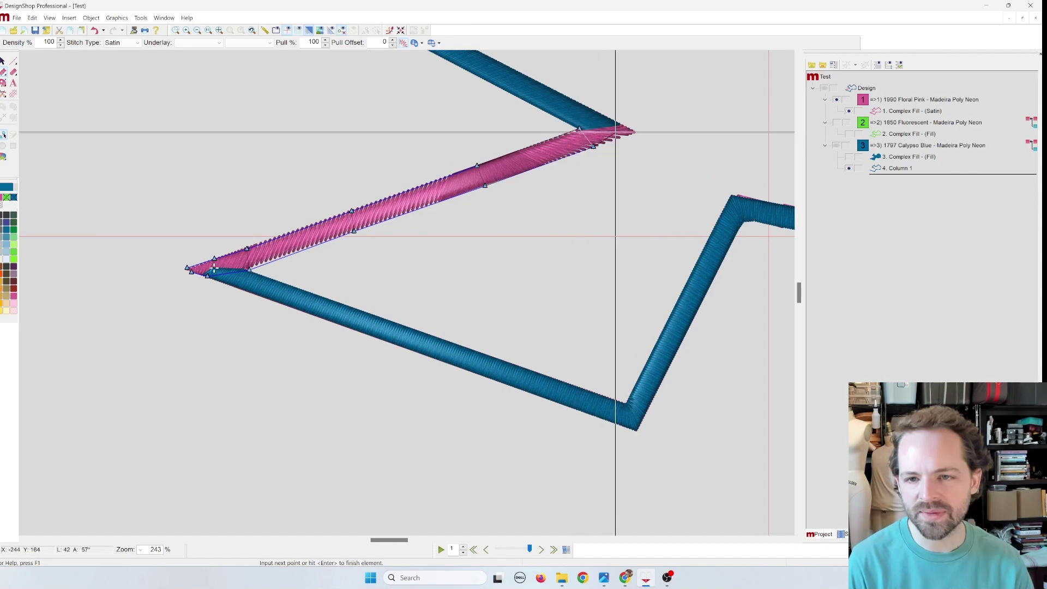
click(604, 125)
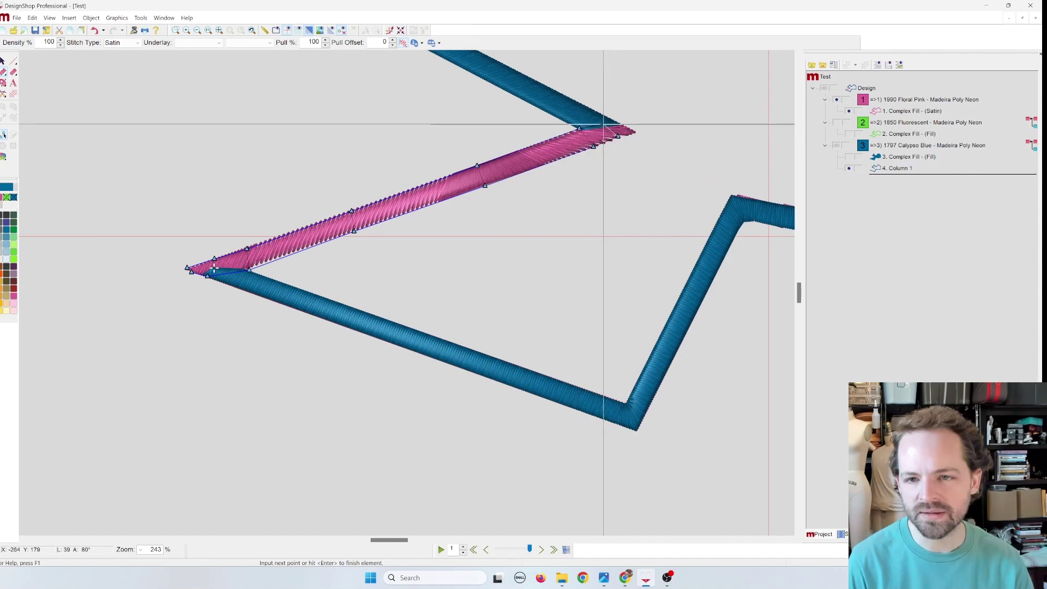
click(634, 132)
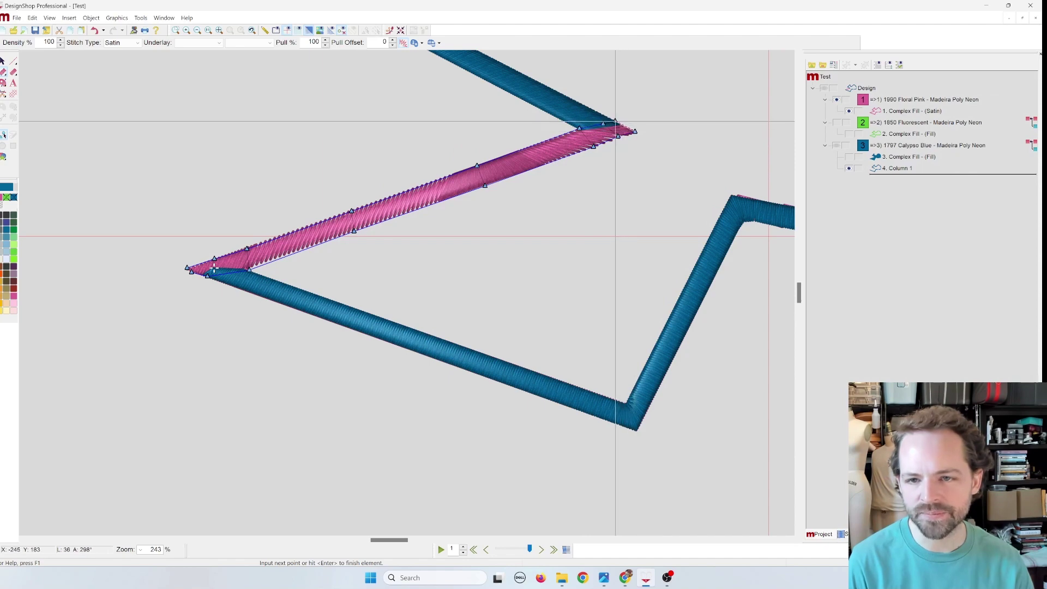
key(Return)
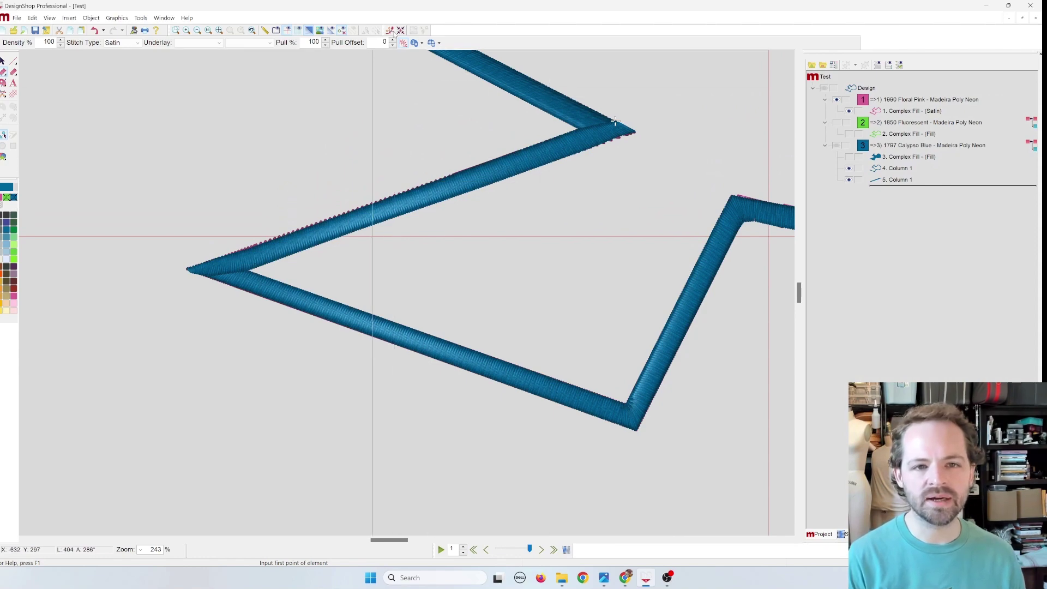
Step: Hide the Floral Pink border and move the Calypso Blue colour group to the start of the sewing order
click(219, 31)
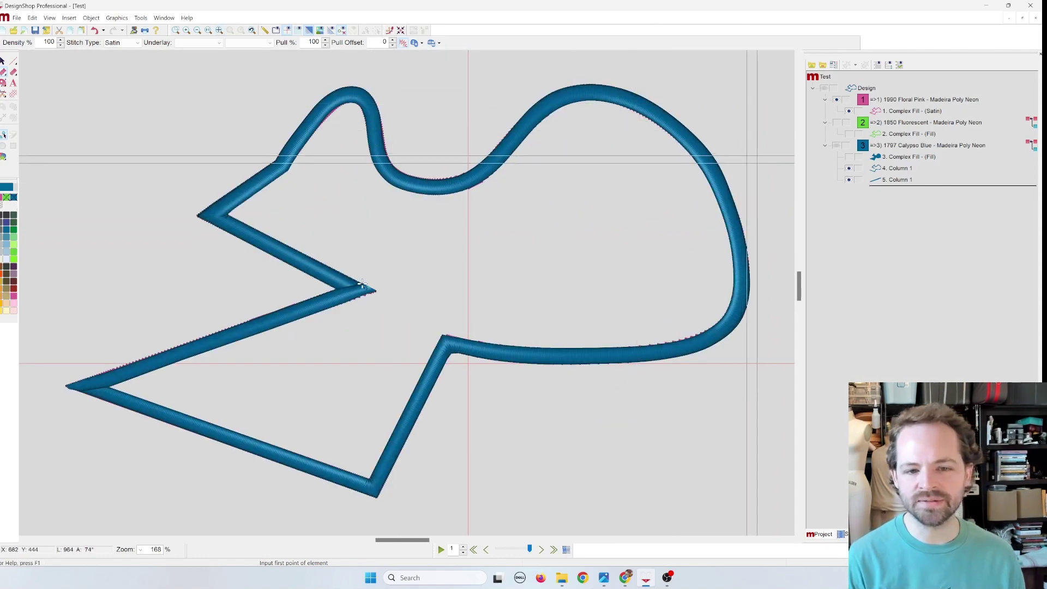
click(836, 102)
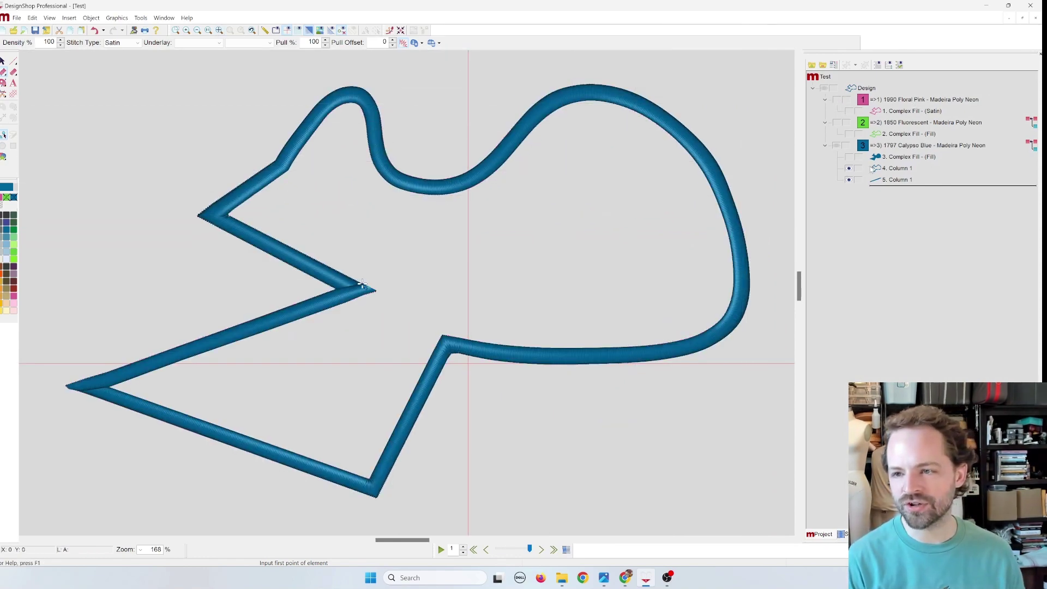
drag(906, 145, 899, 97)
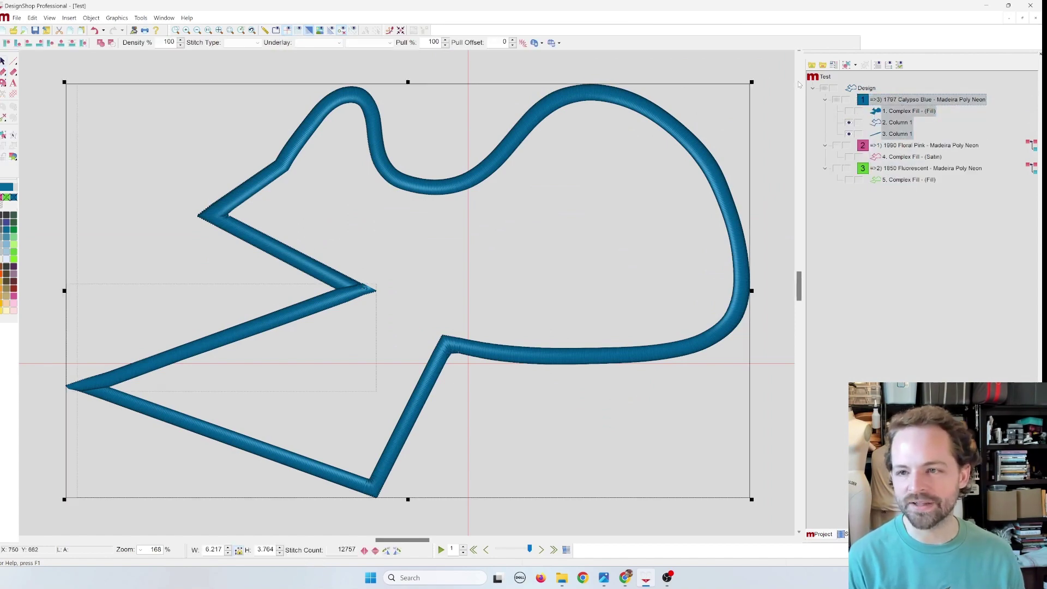
Step: Show all the design's elements and hide only the Floral Pink satin border
click(825, 88)
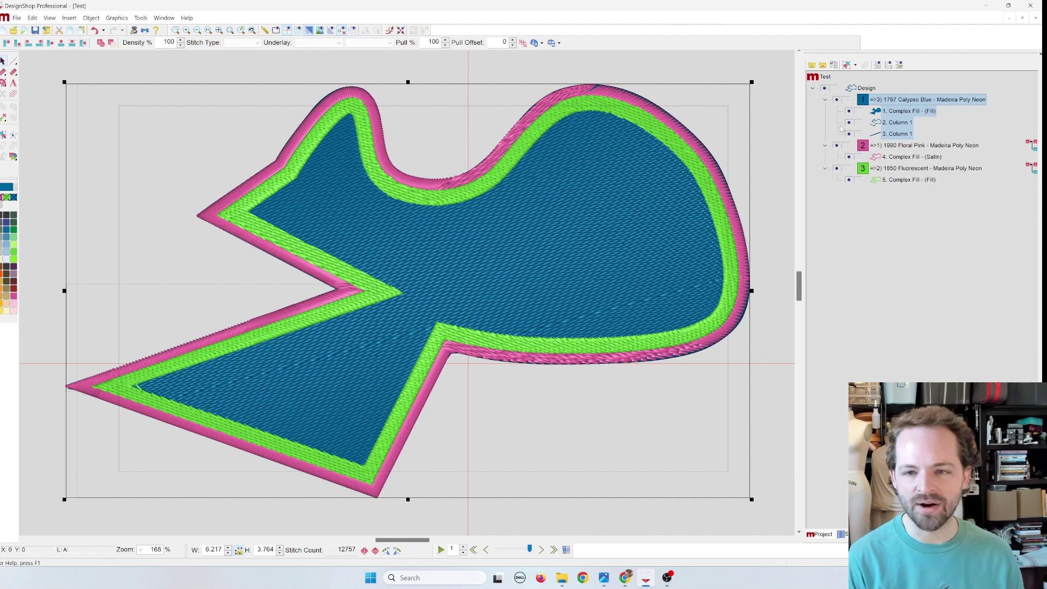
click(837, 146)
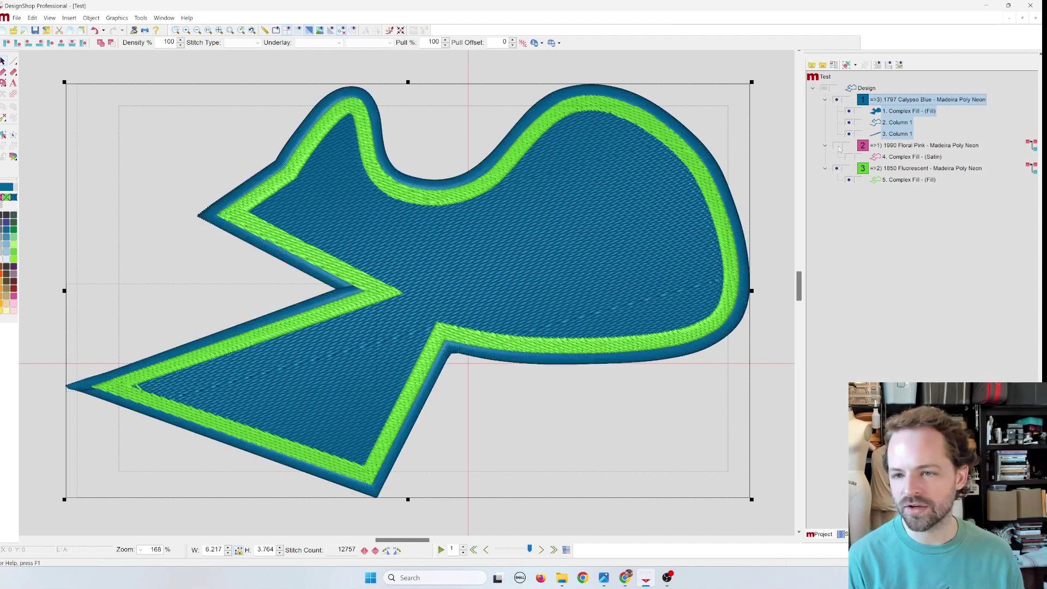
scroll(715, 360, down, 2)
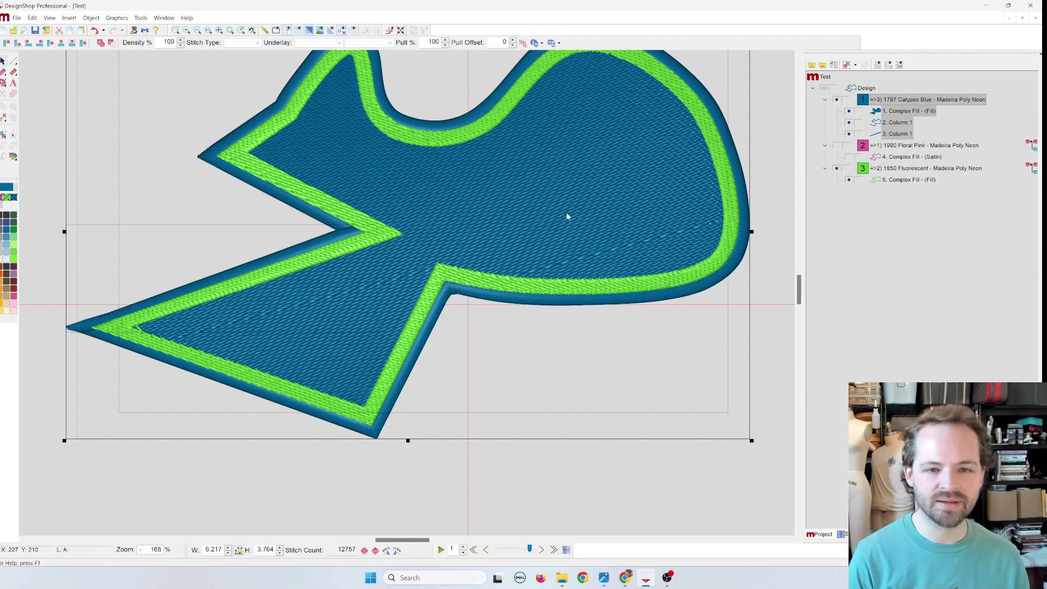
scroll(565, 217, up, 2)
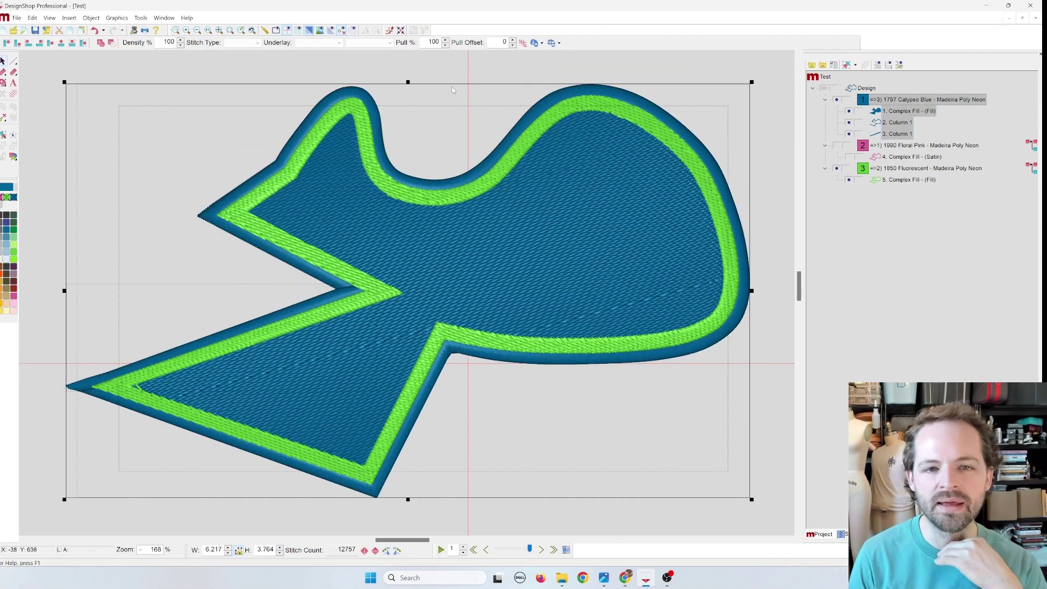
Step: Turn off the 3D stitch rendering and examine how the fill, green border and satin column overlap along the notch
click(308, 30)
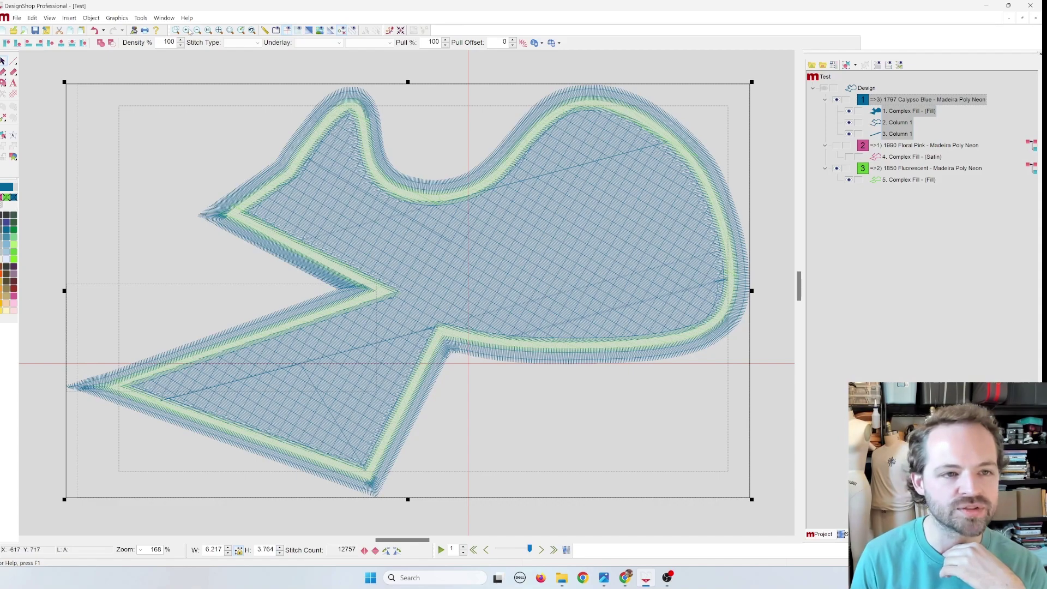
scroll(227, 167, up, 3)
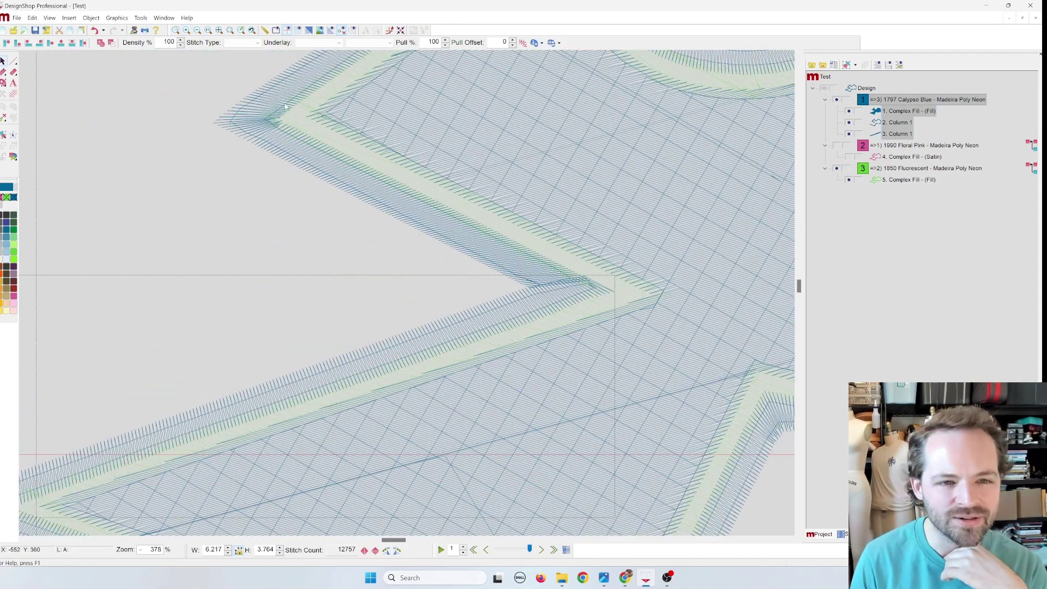
scroll(249, 120, up, 3)
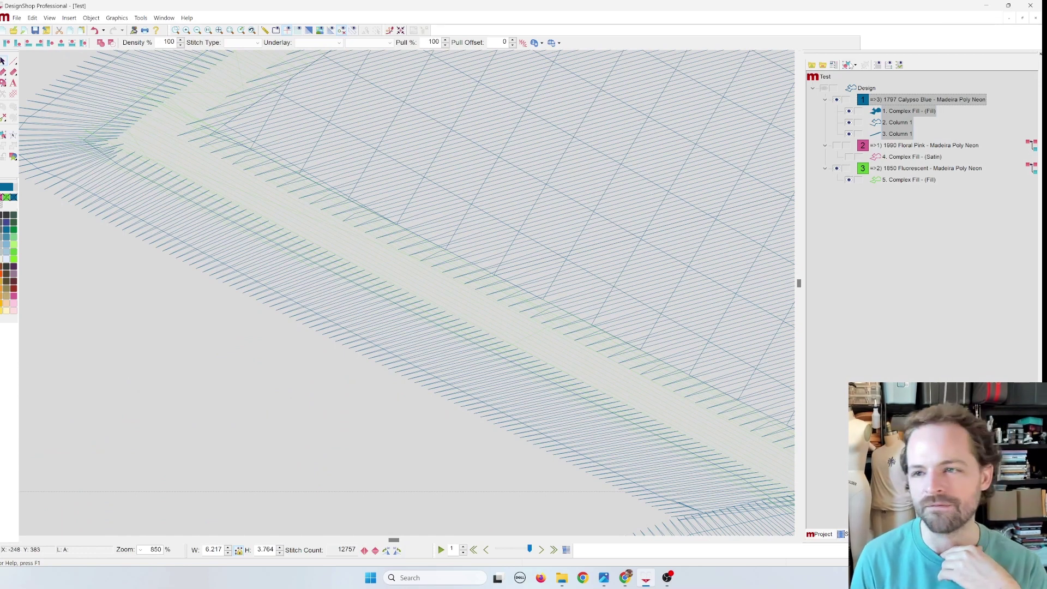
Step: Open the design's issue list and compare the flagged satin and fill Complex Fill elements
click(900, 65)
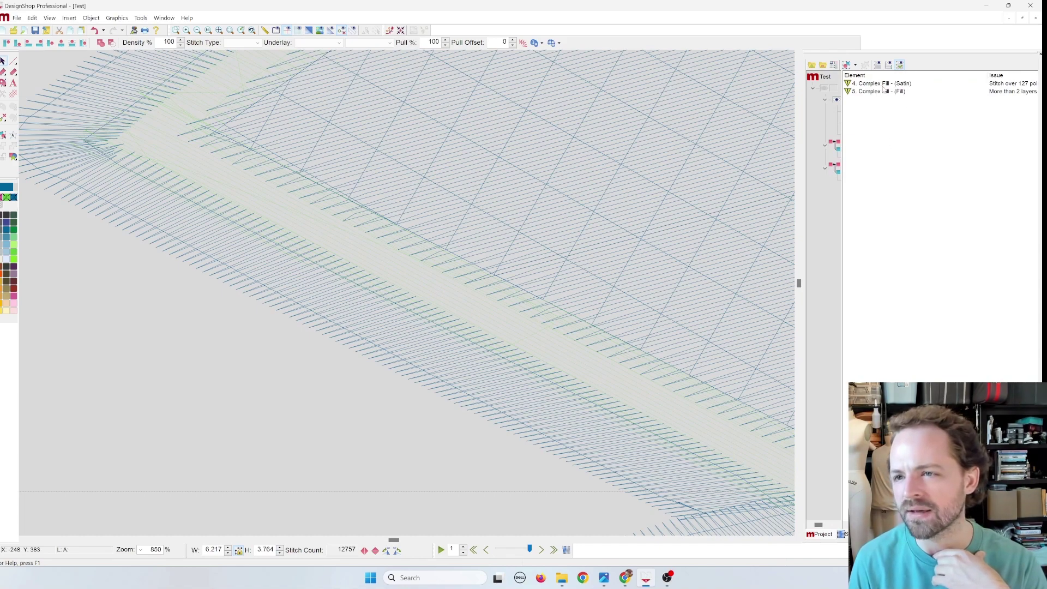
click(887, 84)
click(891, 92)
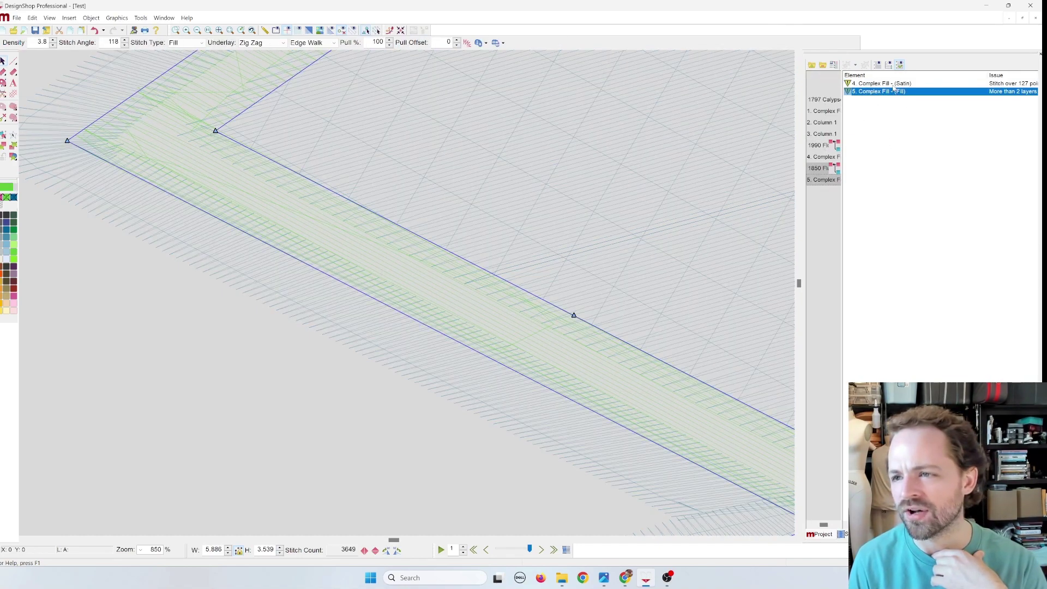
click(892, 85)
click(893, 91)
click(893, 85)
click(892, 92)
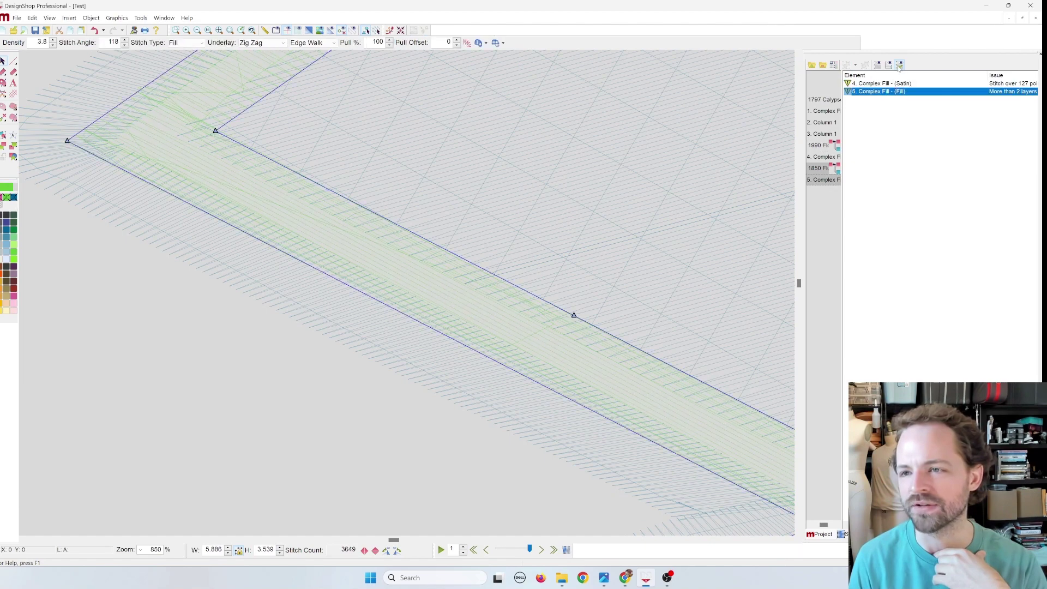
Step: Close the issue list and delete the Floral Pink border group from the design
click(900, 65)
click(880, 144)
right_click(880, 143)
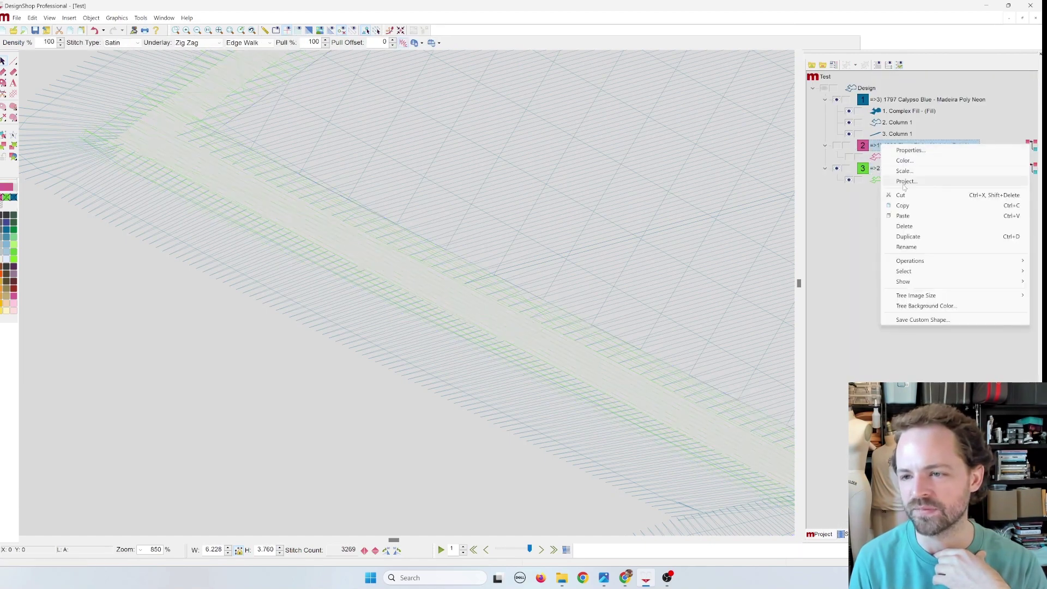
click(908, 224)
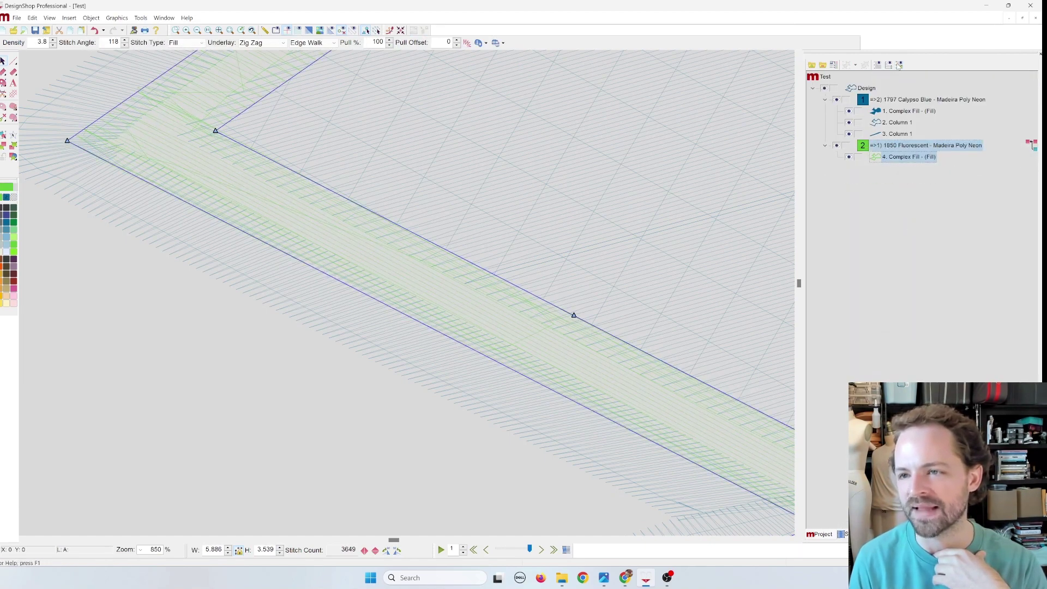
Step: Recheck the issue list, clear the selection and review the whole design with 3D stitch rendering on
click(899, 65)
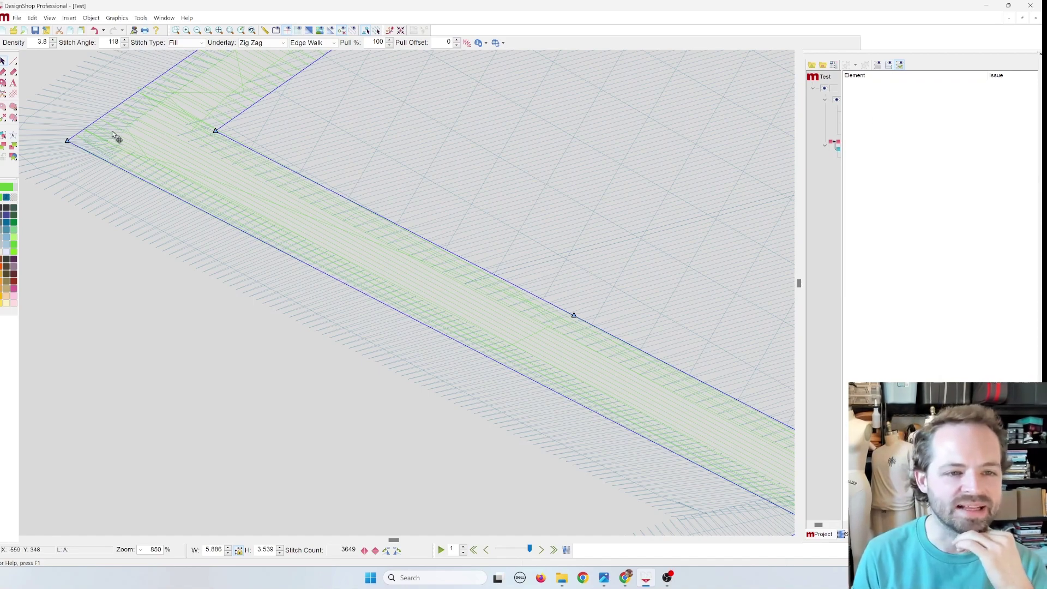
click(209, 31)
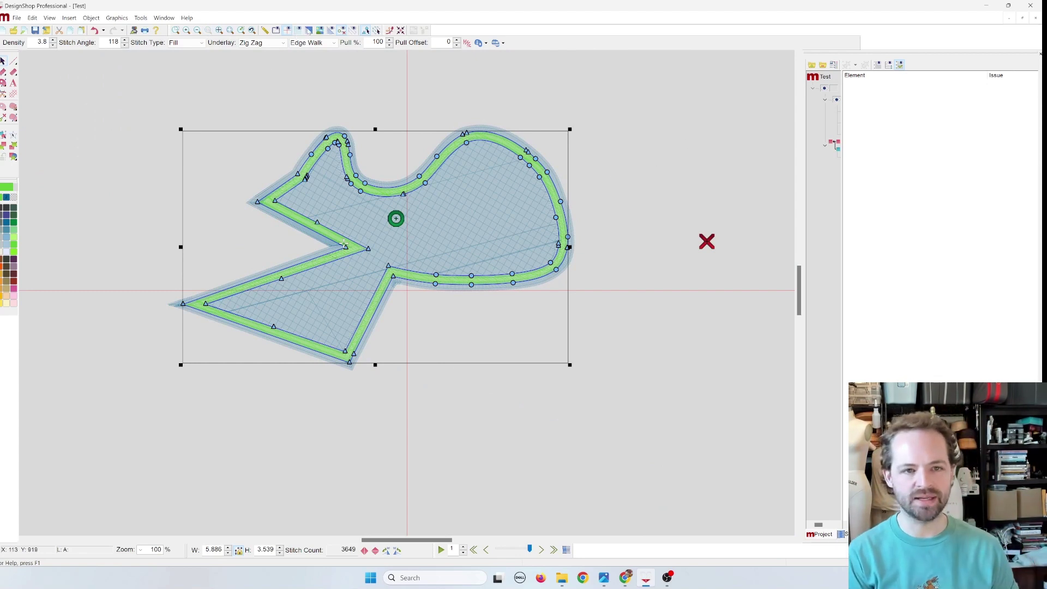
click(596, 125)
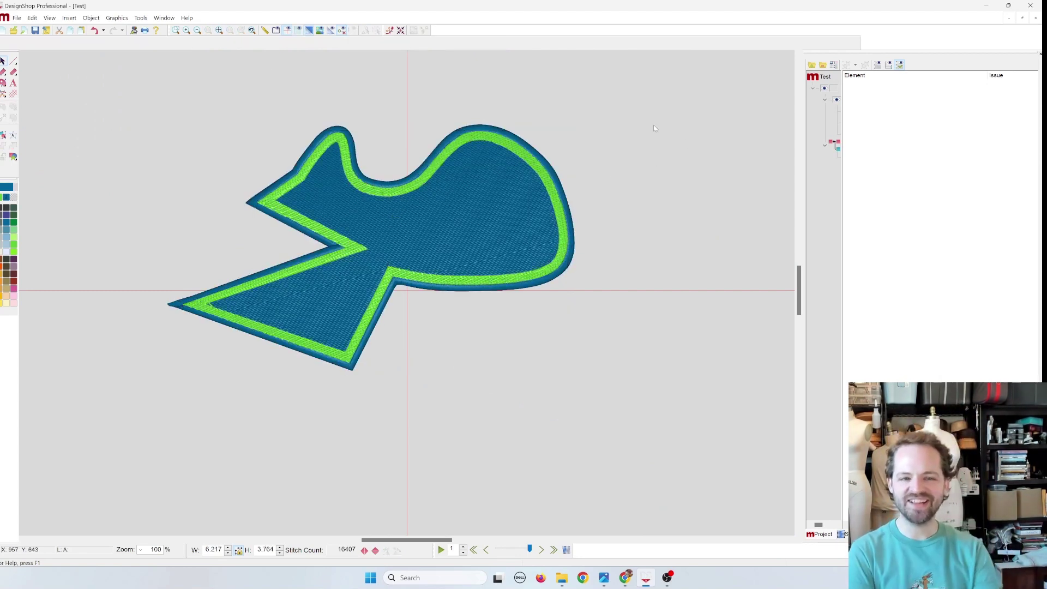